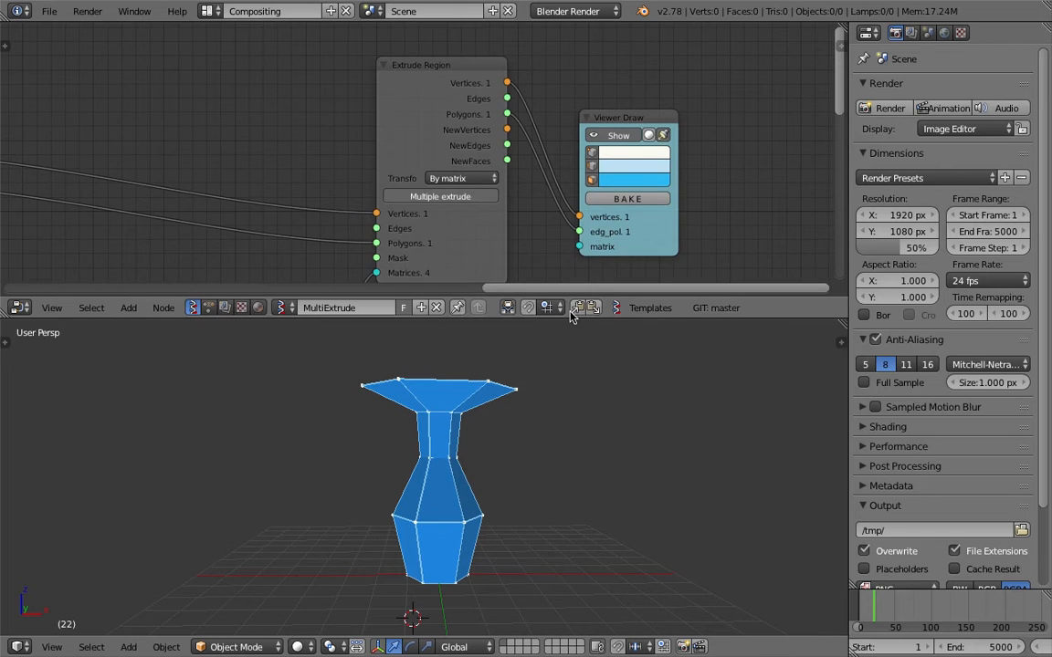
# Examine the MultiExtrude node tree, from its list inputs to the Viewer Draw node, and the vase it generates
pyautogui.scroll(-2, 387, 66)
pyautogui.scroll(2, 463, 191)
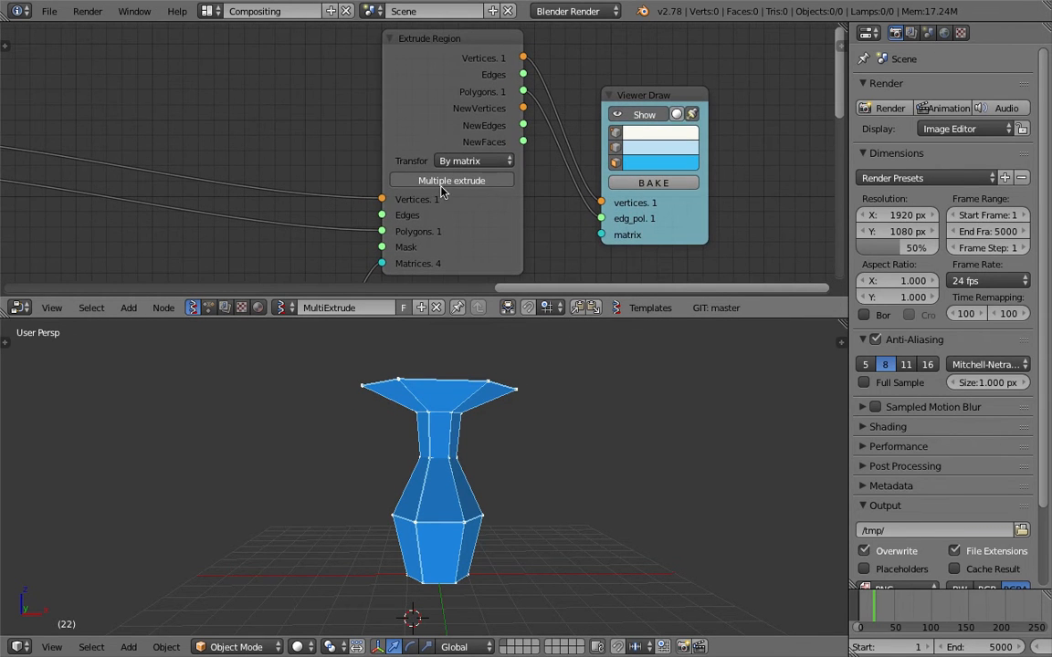
pyautogui.scroll(-1, 438, 194)
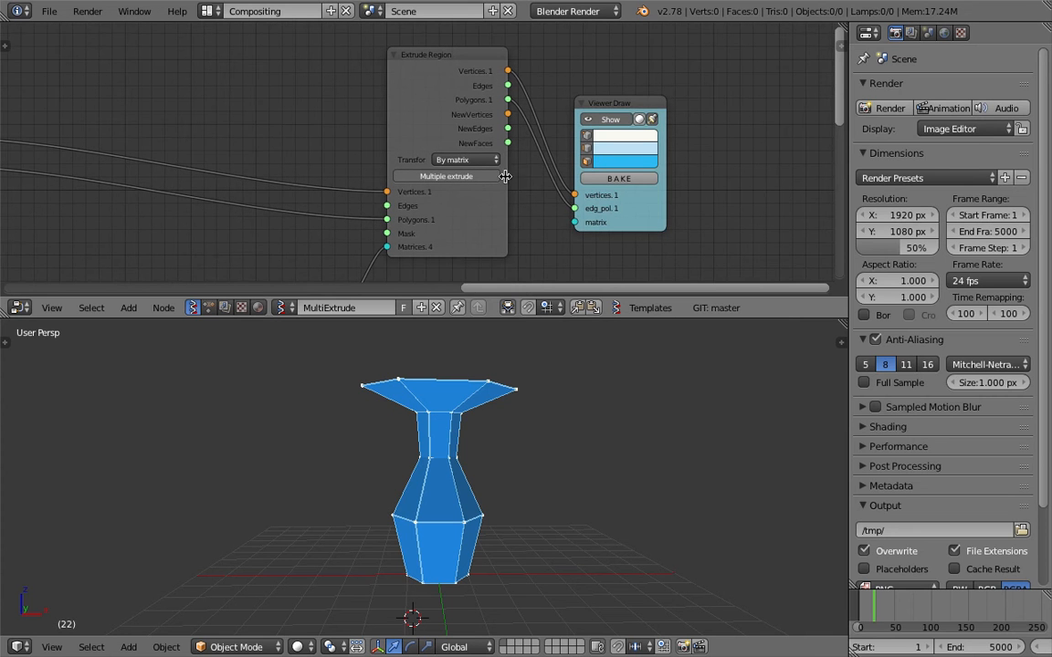
pyautogui.moveTo(265, 146)
pyautogui.mouseDown(button='middle')
pyautogui.moveTo(375, 141)
pyautogui.moveTo(345, 123)
pyautogui.moveTo(467, 135)
pyautogui.moveTo(410, 110)
pyautogui.moveTo(263, 156)
pyautogui.moveTo(259, 146)
pyautogui.mouseUp(button='middle')
pyautogui.scroll(-1, 366, 148)
pyautogui.scroll(-3, 462, 137)
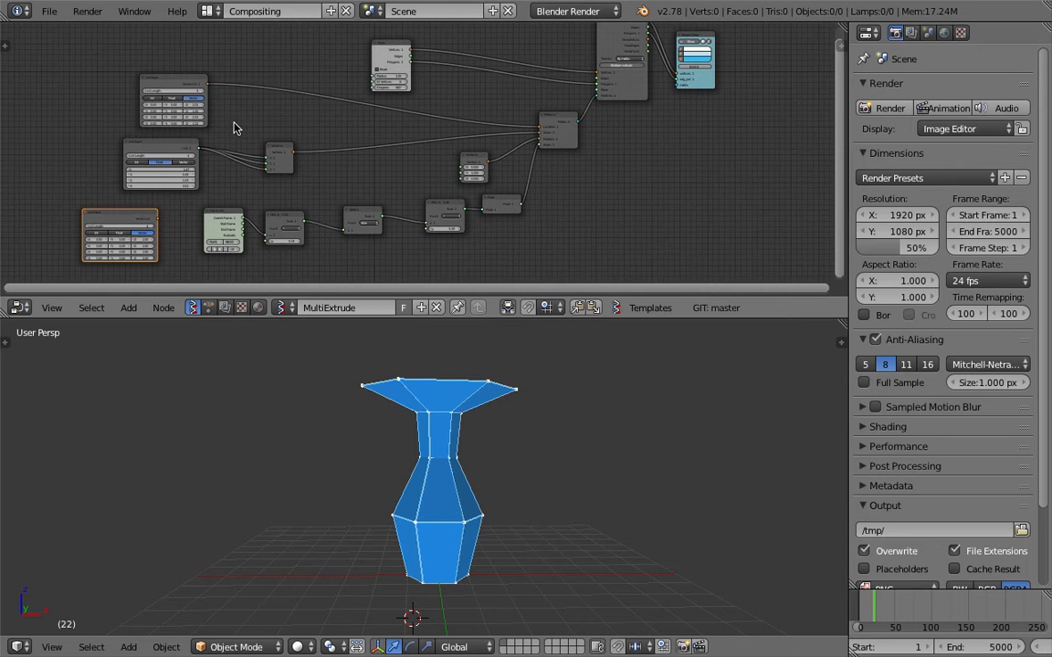
pyautogui.moveTo(189, 84); pyautogui.dragTo(276, 71)
pyautogui.moveTo(371, 65); pyautogui.dragTo(422, 57)
pyautogui.moveTo(407, 100); pyautogui.dragTo(427, 143, button='middle')
pyautogui.scroll(4, 425, 143)
pyautogui.moveTo(335, 144); pyautogui.dragTo(359, 111, button='middle')
pyautogui.scroll(2, 356, 153)
pyautogui.scroll(-2, 402, 142)
pyautogui.moveTo(512, 402); pyautogui.dragTo(511, 549, button='middle')
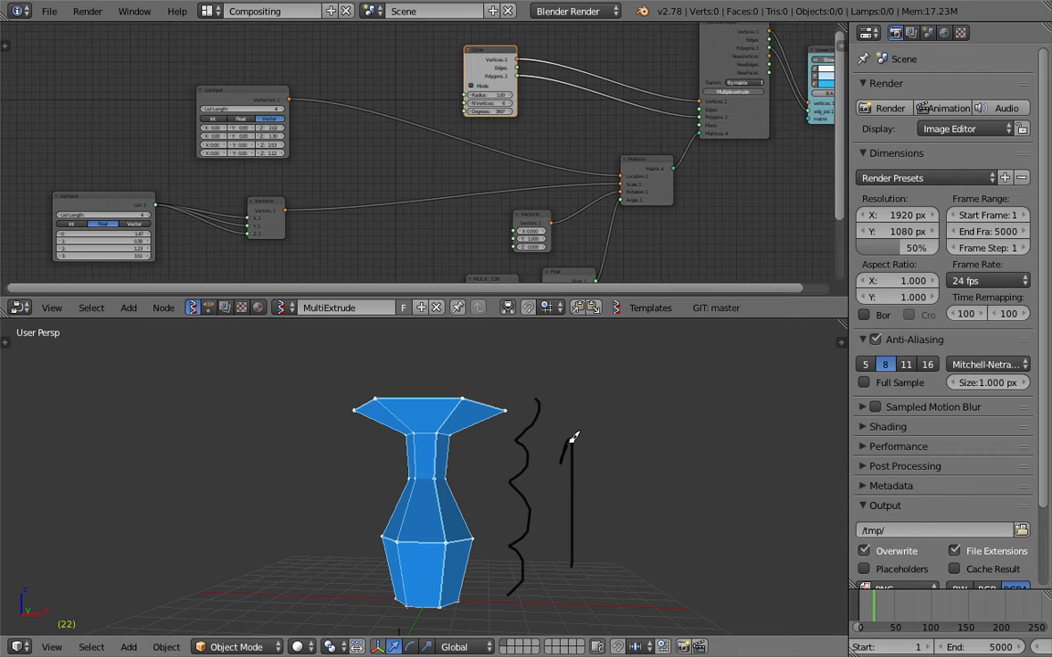
# Reposition the Matrix in and Extrude Region nodes to tidy the MultiExtrude tree
pyautogui.moveTo(503, 164); pyautogui.dragTo(442, 161, button='middle')
pyautogui.moveTo(571, 169); pyautogui.dragTo(555, 139)
pyautogui.moveTo(663, 106); pyautogui.dragTo(496, 188, button='middle')
pyautogui.scroll(4, 508, 157)
pyautogui.moveTo(521, 112); pyautogui.dragTo(529, 105)
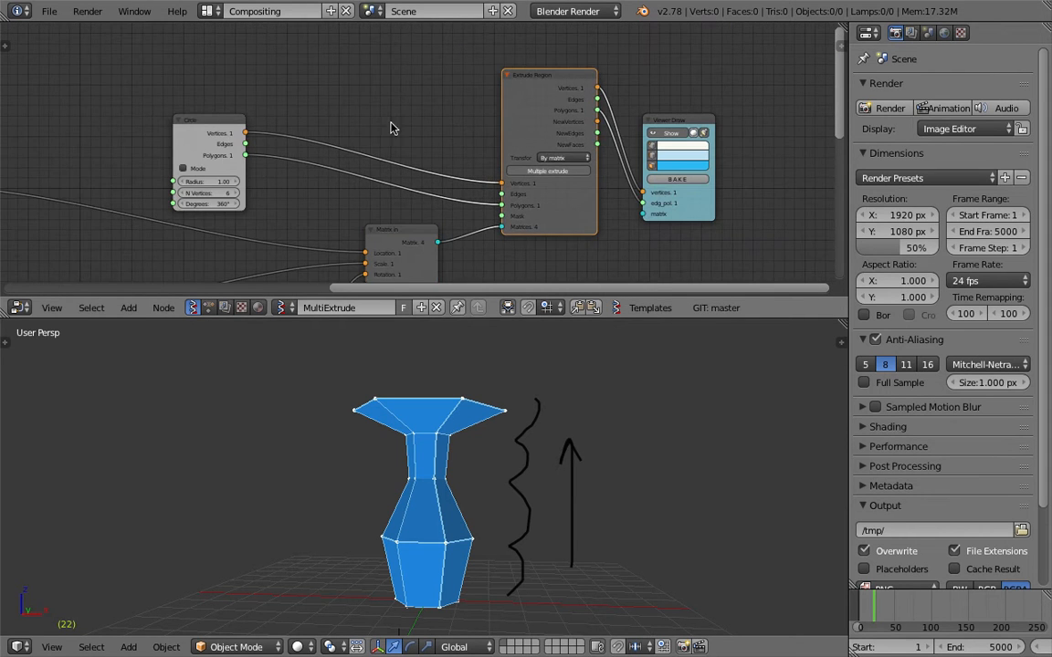
# Move the Circle node closer to Extrude Region and set its radius to 0.67
pyautogui.moveTo(204, 131); pyautogui.dragTo(360, 109)
pyautogui.scroll(2, 365, 119)
pyautogui.moveTo(475, 520); pyautogui.dragTo(490, 544, button='middle')
pyautogui.moveTo(338, 168)
pyautogui.mouseDown()
pyautogui.moveTo(311, 168)
pyautogui.moveTo(375, 168)
pyautogui.moveTo(352, 182)
pyautogui.mouseUp()
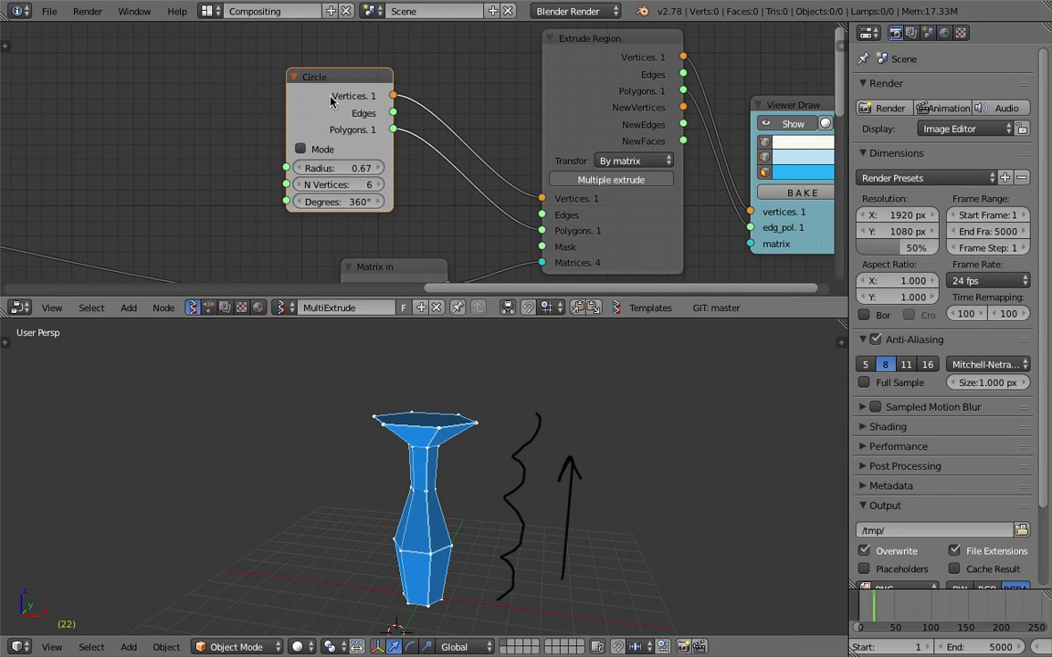
# Shift the Circle node clear of its neighbours and set N Vertices to 4 for a square vase profile
pyautogui.moveTo(332, 100); pyautogui.dragTo(375, 76)
pyautogui.moveTo(378, 160)
pyautogui.mouseDown()
pyautogui.moveTo(424, 159)
pyautogui.moveTo(391, 160)
pyautogui.mouseUp()
pyautogui.write('4')
pyautogui.press('Return')
pyautogui.moveTo(533, 434); pyautogui.dragTo(539, 484, button='middle')
# Scrub the timeline to frame 93 and inspect how the vase changes
pyautogui.moveTo(878, 612); pyautogui.dragTo(926, 600)
pyautogui.moveTo(466, 475); pyautogui.dragTo(512, 463, button='middle')
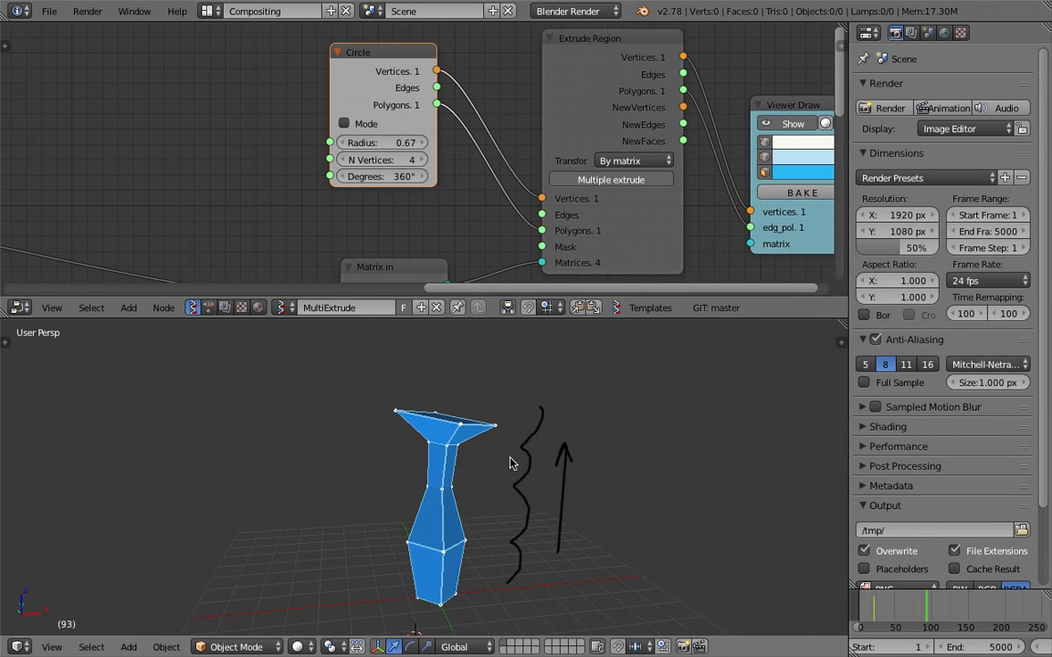
pyautogui.scroll(-2, 394, 198)
# Start a new file and delete all the default objects, including the cube, camera and lamp
pyautogui.click(50, 11)
pyautogui.click(55, 33)
pyautogui.click(57, 38)
pyautogui.moveTo(526, 227); pyautogui.dragTo(554, 244, button='middle')
pyautogui.press('a')
pyautogui.press('a')
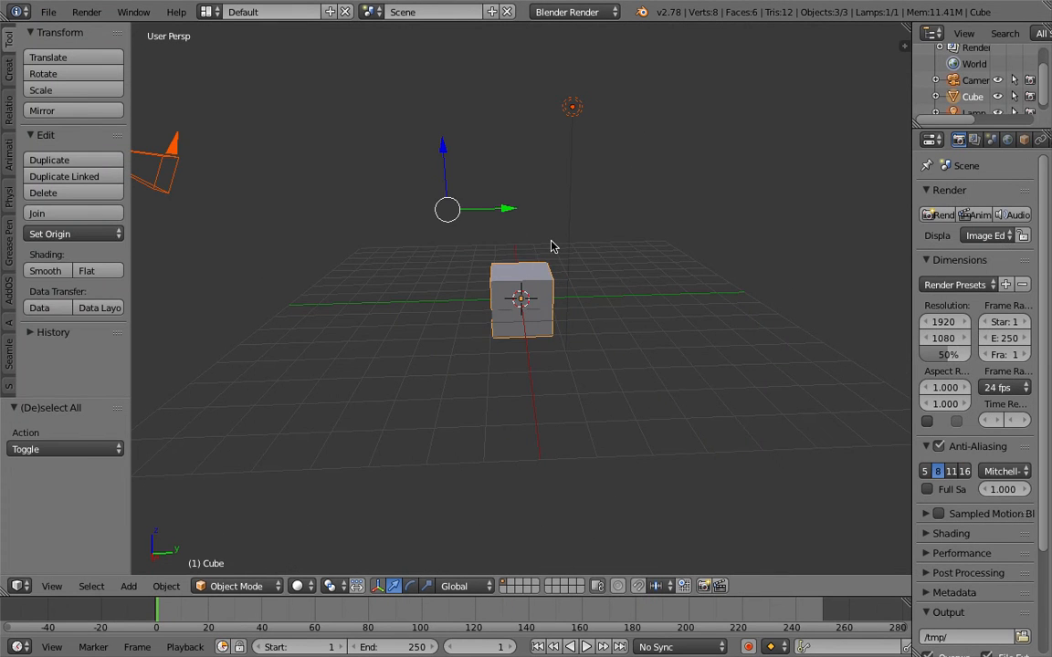
pyautogui.press('Delete')
# Switch to the Compositing screen layout and merge the image editor area into the 3D view
pyautogui.click(207, 11)
pyautogui.click(258, 68)
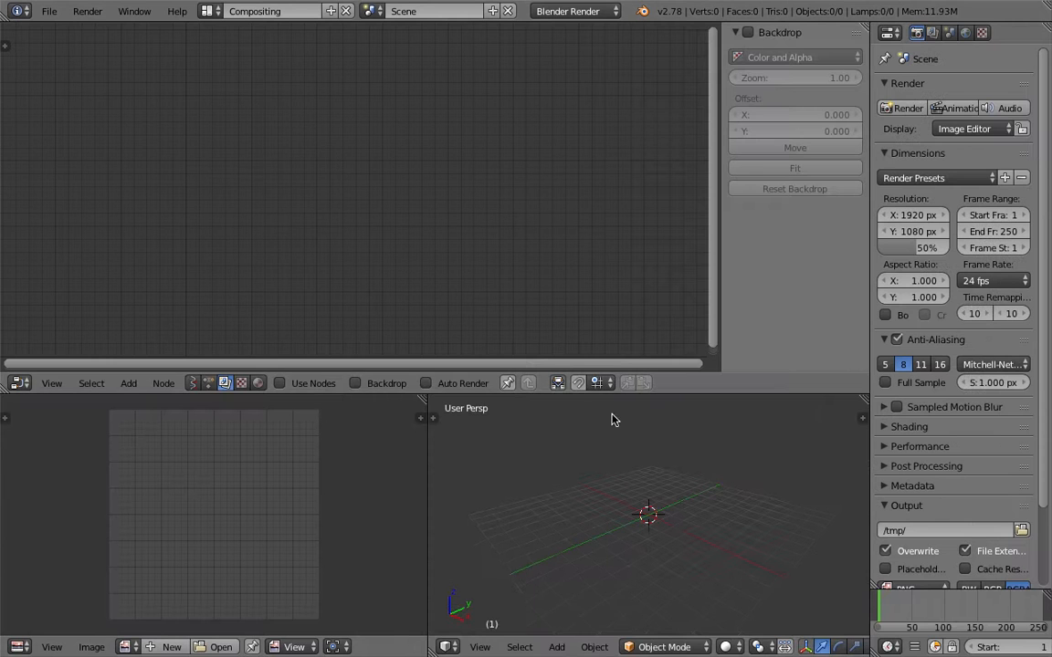
pyautogui.moveTo(429, 413); pyautogui.dragTo(207, 388)
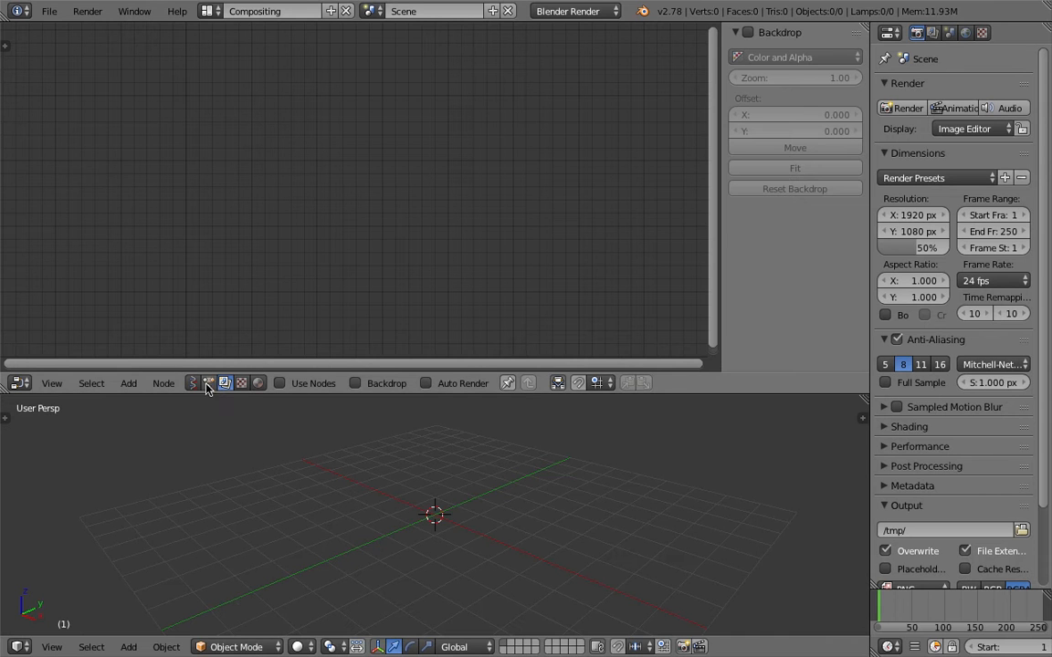
# Set the node editor to Sverchok nodes and create a new node tree
pyautogui.click(193, 383)
pyautogui.moveTo(327, 394); pyautogui.dragTo(327, 371)
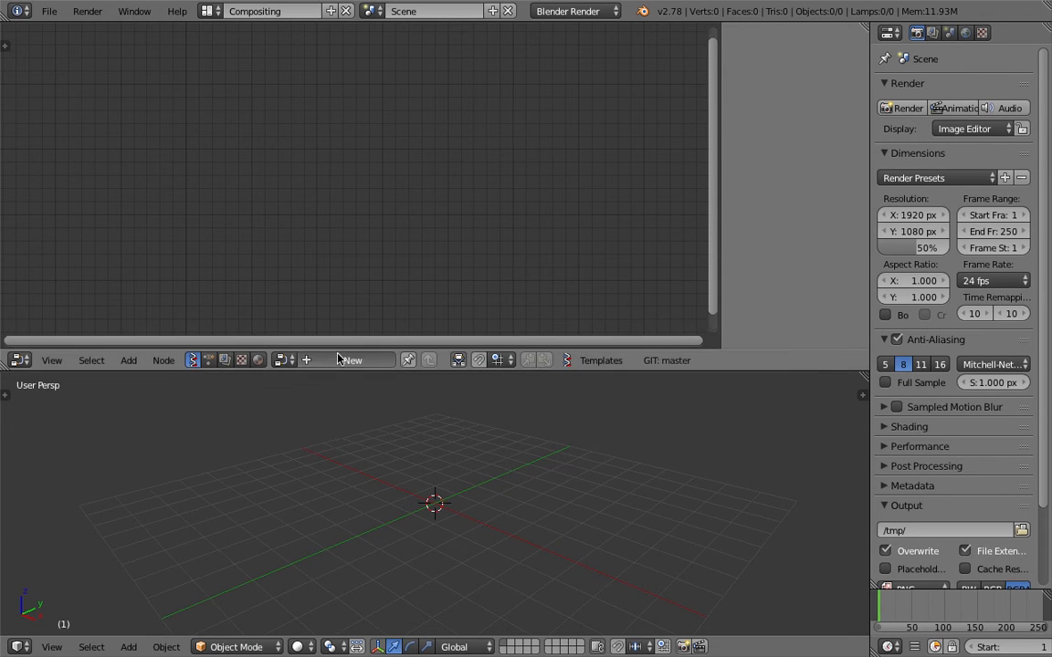
pyautogui.click(338, 359)
pyautogui.moveTo(438, 452); pyautogui.dragTo(507, 455, button='middle')
pyautogui.moveTo(565, 473); pyautogui.dragTo(552, 540, button='middle')
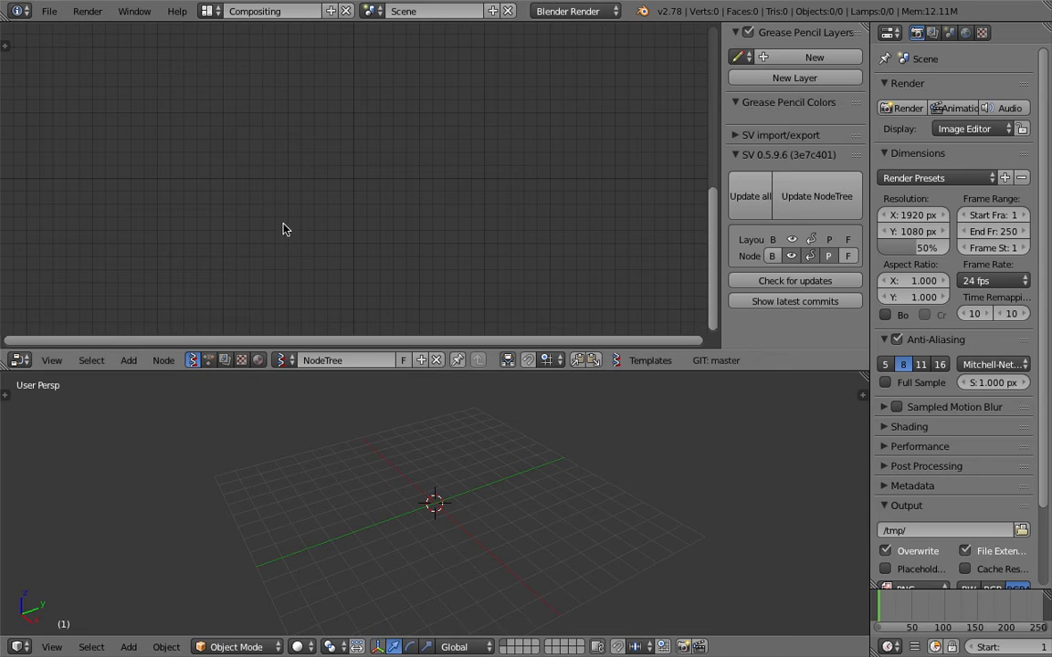
# Save the file to the Desktop folder as multi_extrude_demo_001
pyautogui.hotkey('ctrl', 's')
pyautogui.click(340, 73)
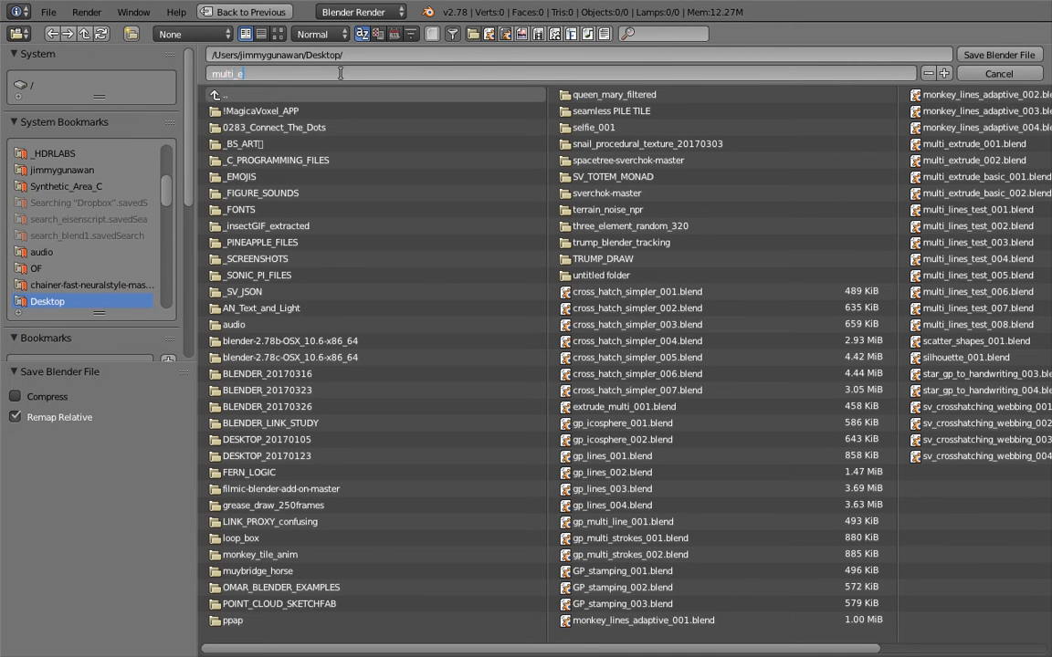
pyautogui.write('multi_extrude_demo_001')
pyautogui.press('Return')
pyautogui.click(998, 54)
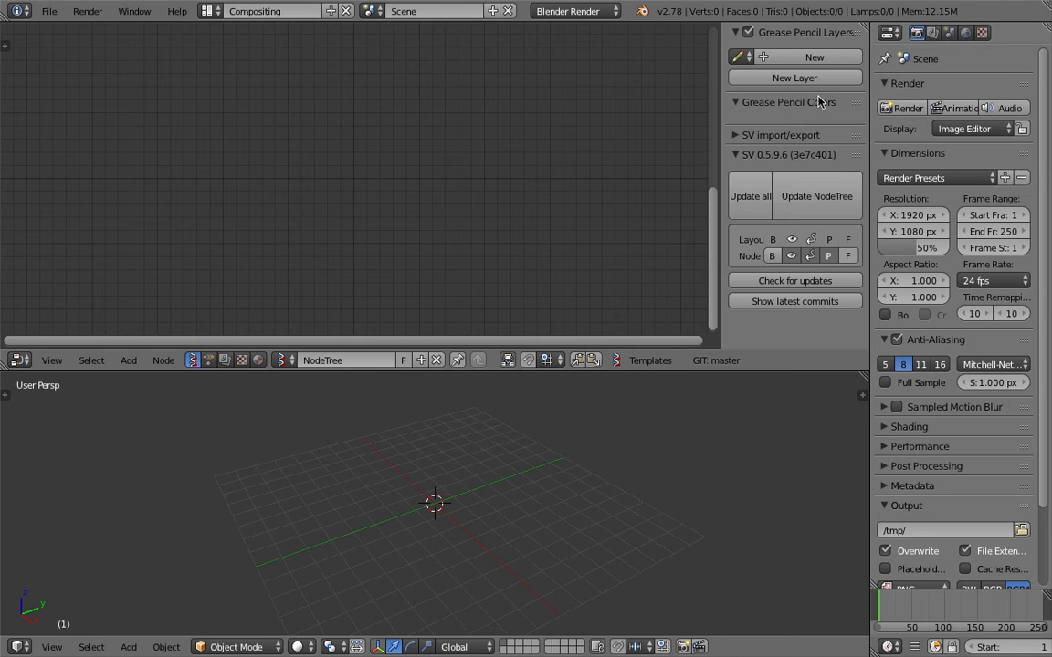
# Hide the node editor's properties sidebar and add a Circle node to the empty tree
pyautogui.press('n')
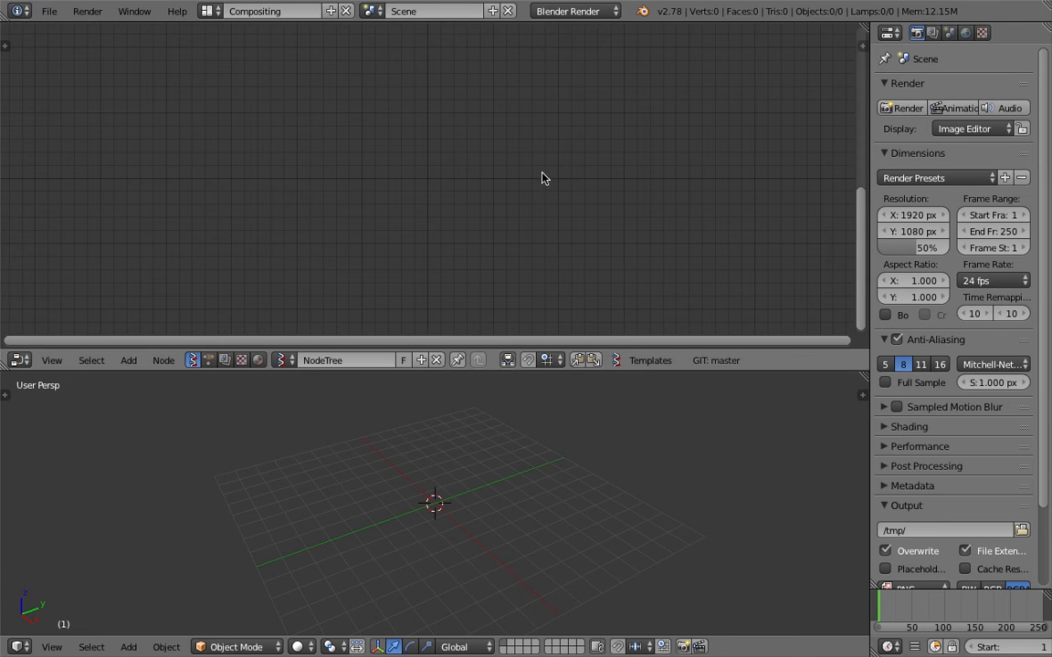
pyautogui.moveTo(525, 189); pyautogui.dragTo(537, 176, button='middle')
pyautogui.hotkey('shift', 'a')
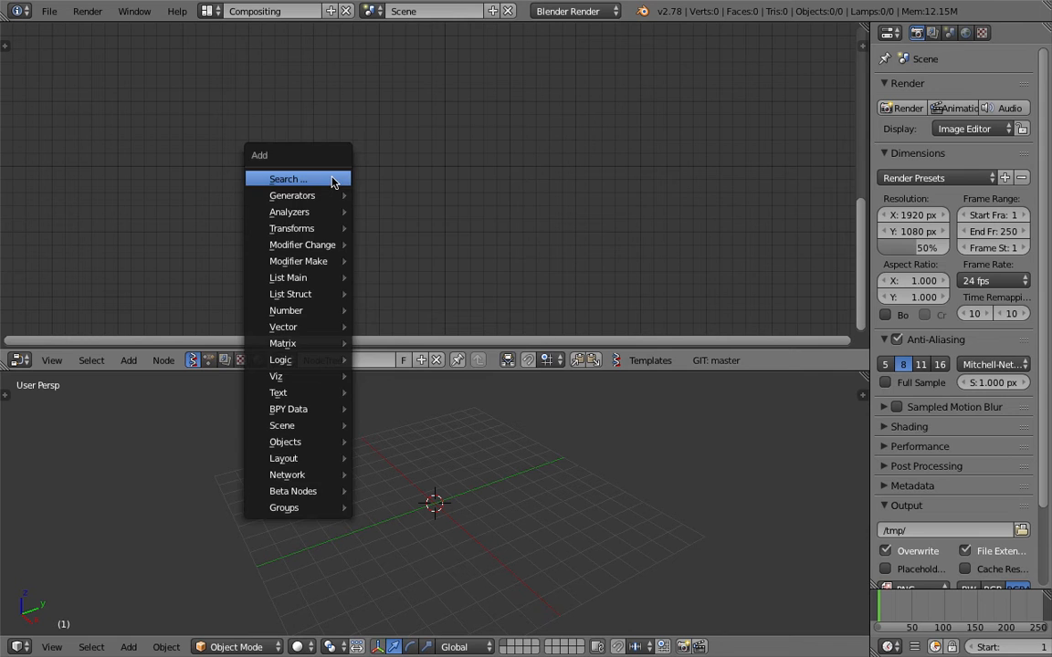
pyautogui.click(330, 177)
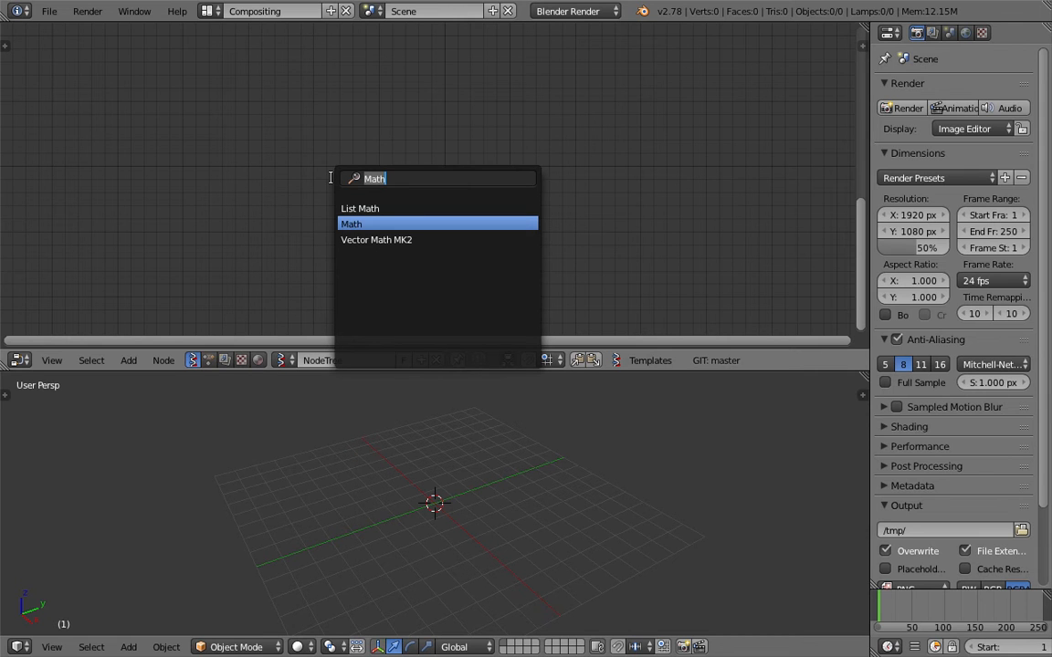
pyautogui.write('plane')
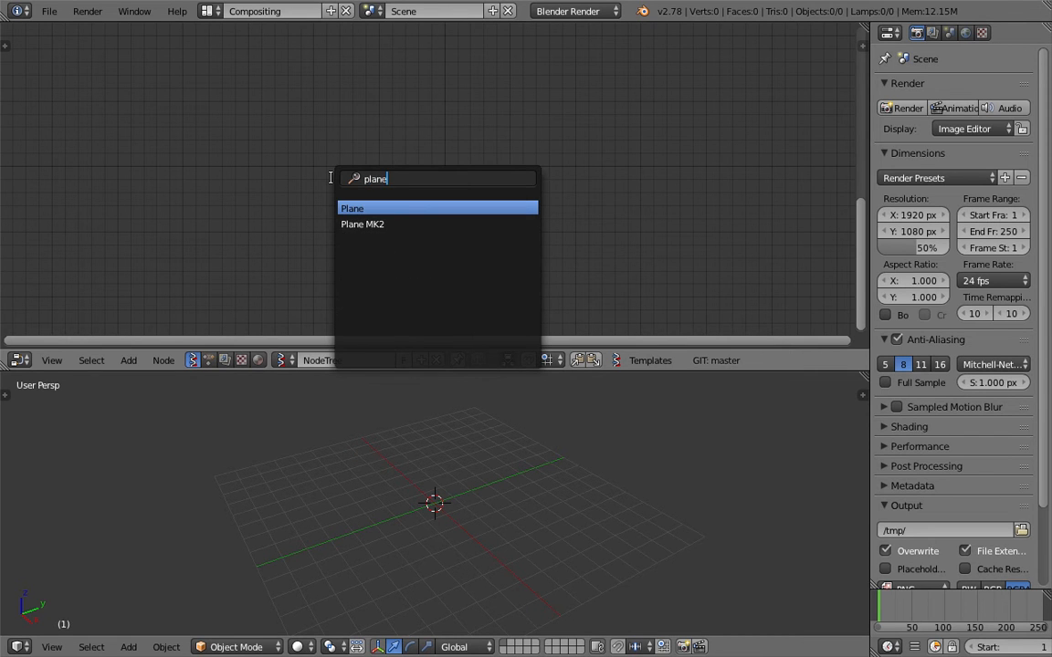
pyautogui.write('circ')
pyautogui.press('Return')
pyautogui.click(219, 133)
pyautogui.scroll(1, 505, 149)
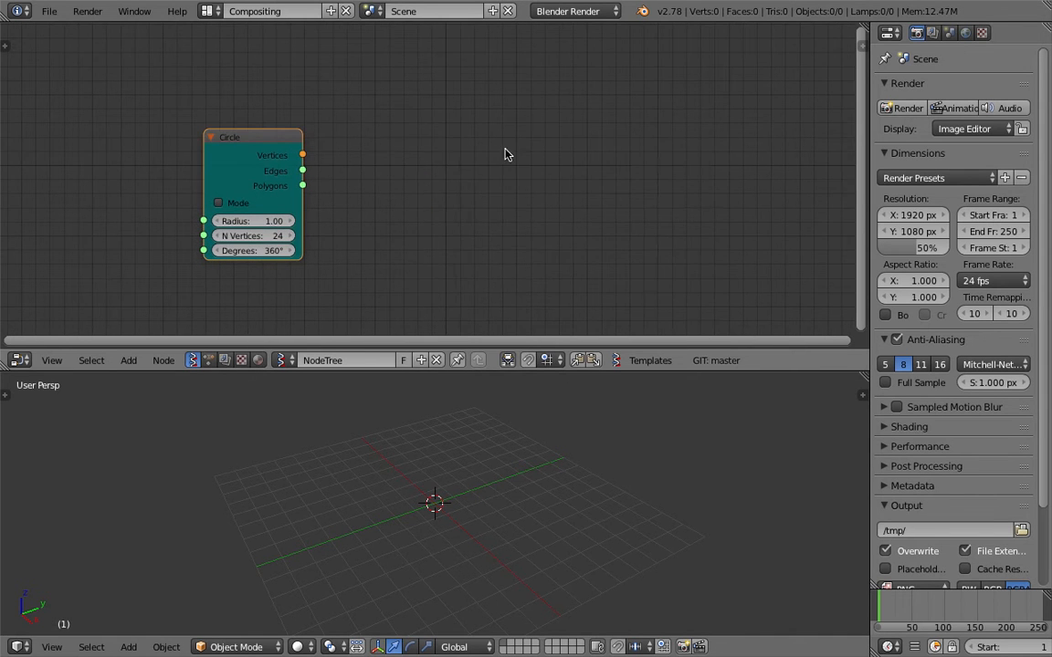
# Add a Viewer Draw node beside the Circle node
pyautogui.hotkey('shift', 'a')
pyautogui.click(507, 154)
pyautogui.write('view')
pyautogui.press('Return')
pyautogui.click(500, 128)
# Connect the Circle's Vertices and Polygons outputs to the Viewer Draw's vertices and edg_pol inputs
pyautogui.moveTo(303, 155); pyautogui.dragTo(327, 175)
pyautogui.moveTo(503, 228); pyautogui.dragTo(501, 230)
pyautogui.moveTo(302, 185)
pyautogui.mouseDown()
pyautogui.moveTo(455, 235)
pyautogui.moveTo(479, 254)
pyautogui.mouseUp()
pyautogui.scroll(3, 273, 237)
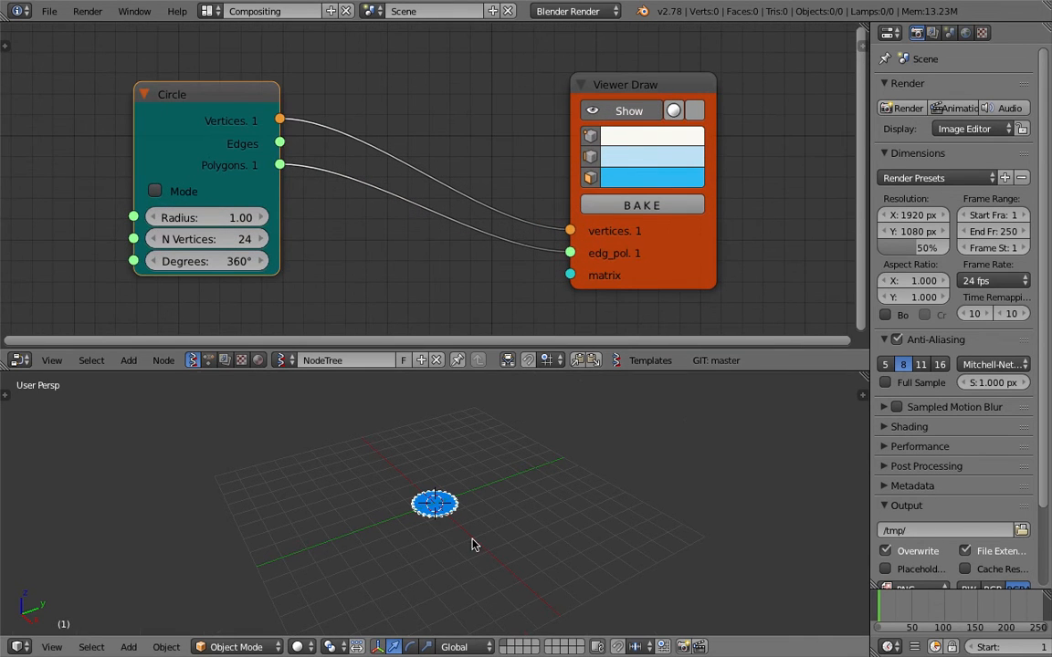
# Set the Circle's N Vertices to 4 and inspect the resulting shape in the 3D view
pyautogui.scroll(3, 438, 529)
pyautogui.keyDown('shift'); pyautogui.moveTo(457, 546); pyautogui.dragTo(476, 541, button='middle'); pyautogui.keyUp('shift')
pyautogui.moveTo(381, 293); pyautogui.dragTo(390, 287, button='middle')
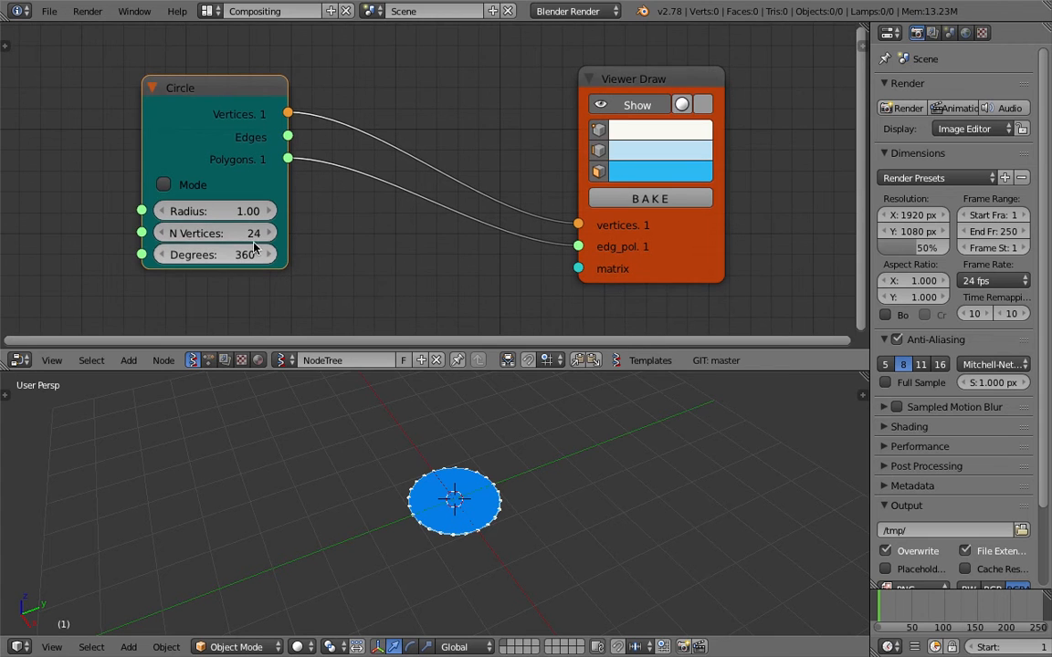
pyautogui.write('4')
pyautogui.press('Return')
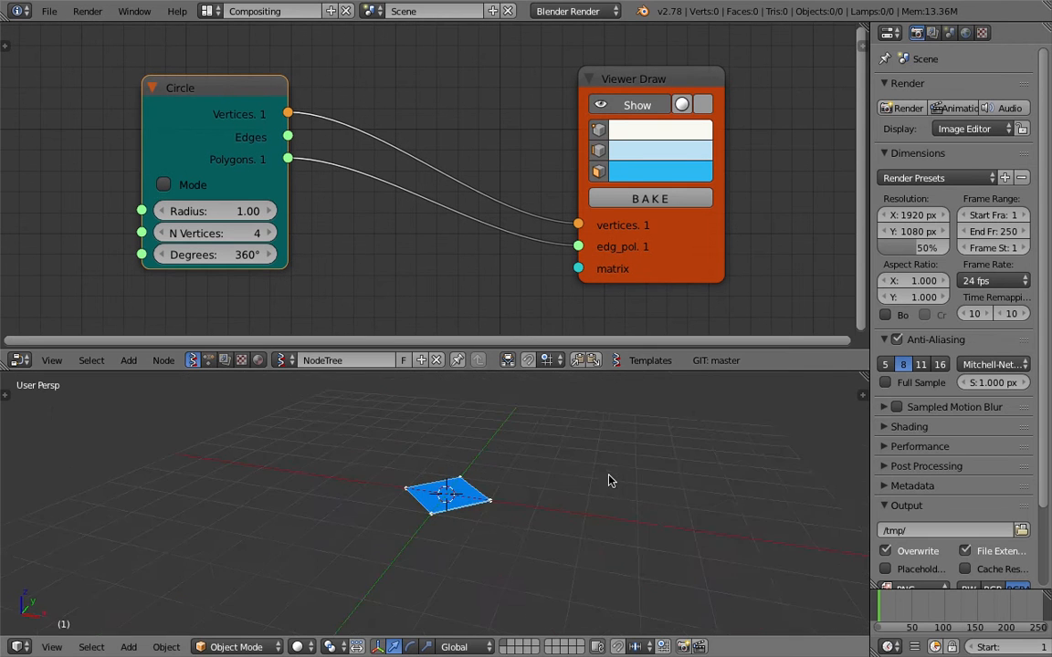
pyautogui.moveTo(592, 486); pyautogui.dragTo(366, 498, button='middle')
pyautogui.click(352, 498)
# Set the Circle's N Vertices to 8
pyautogui.click(253, 233)
pyautogui.write('8')
pyautogui.press('Return')
pyautogui.moveTo(495, 479); pyautogui.dragTo(422, 496, button='middle')
# Spread the Circle and Viewer Draw nodes apart to make room between them
pyautogui.scroll(-2, 584, 292)
pyautogui.moveTo(678, 249); pyautogui.dragTo(740, 227)
pyautogui.scroll(-2, 461, 207)
pyautogui.moveTo(446, 204); pyautogui.dragTo(441, 199, button='middle')
pyautogui.moveTo(285, 111); pyautogui.dragTo(226, 107)
pyautogui.moveTo(431, 203); pyautogui.dragTo(451, 185, button='middle')
# Add an Extrude Region node below the links between Circle and Viewer Draw
pyautogui.press('space')
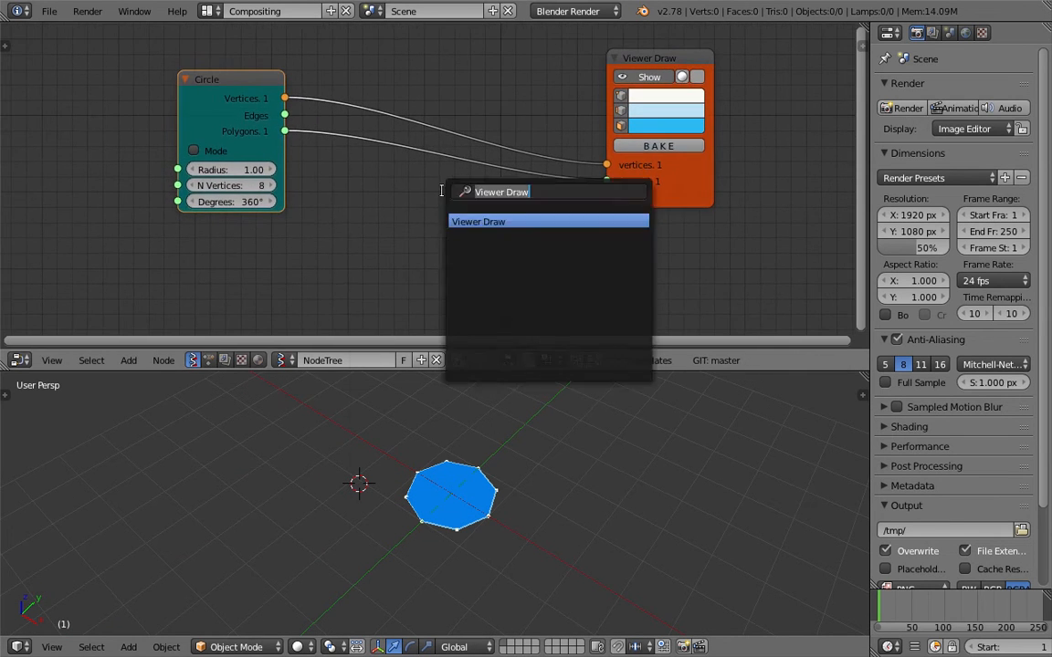
pyautogui.write('extu')
pyautogui.press('BackSpace')
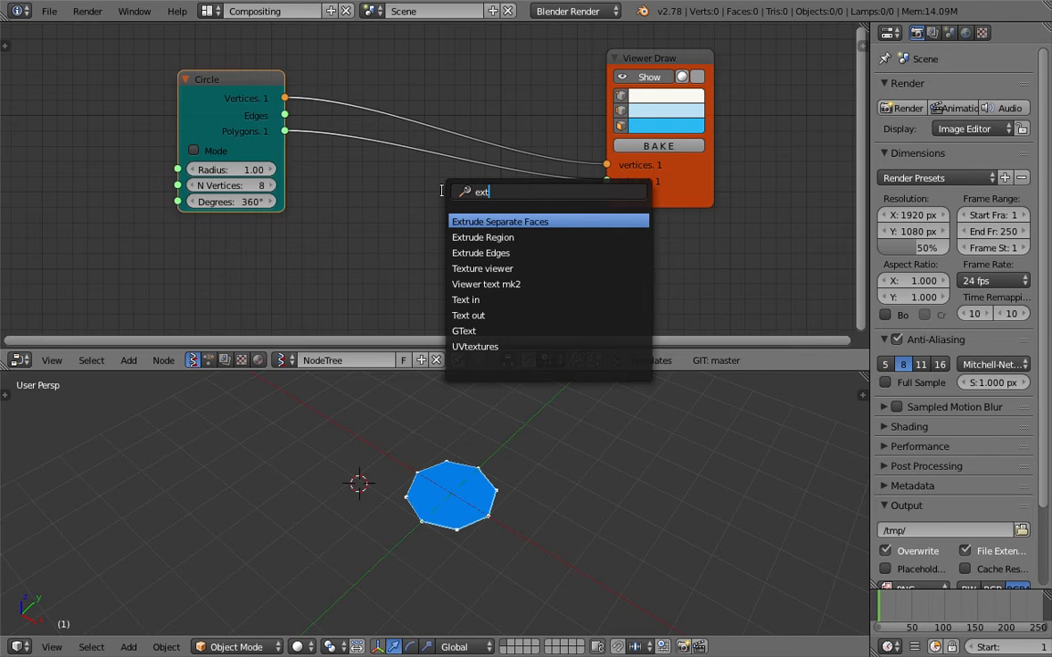
pyautogui.press('Down')
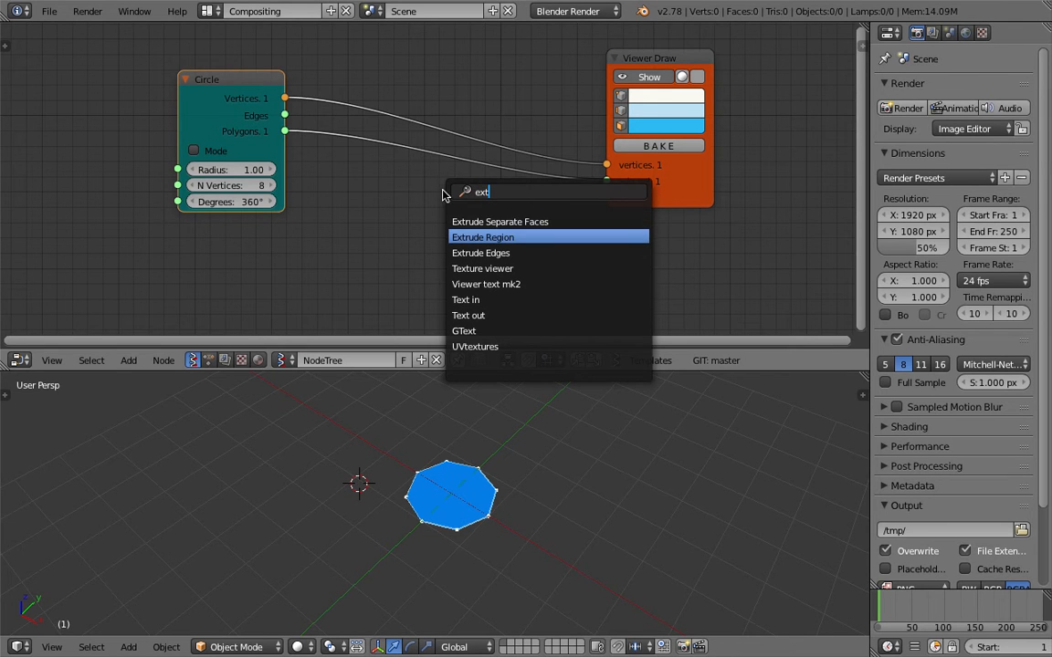
pyautogui.press('Return')
pyautogui.click(416, 188)
pyautogui.moveTo(461, 166); pyautogui.dragTo(478, 123, button='middle')
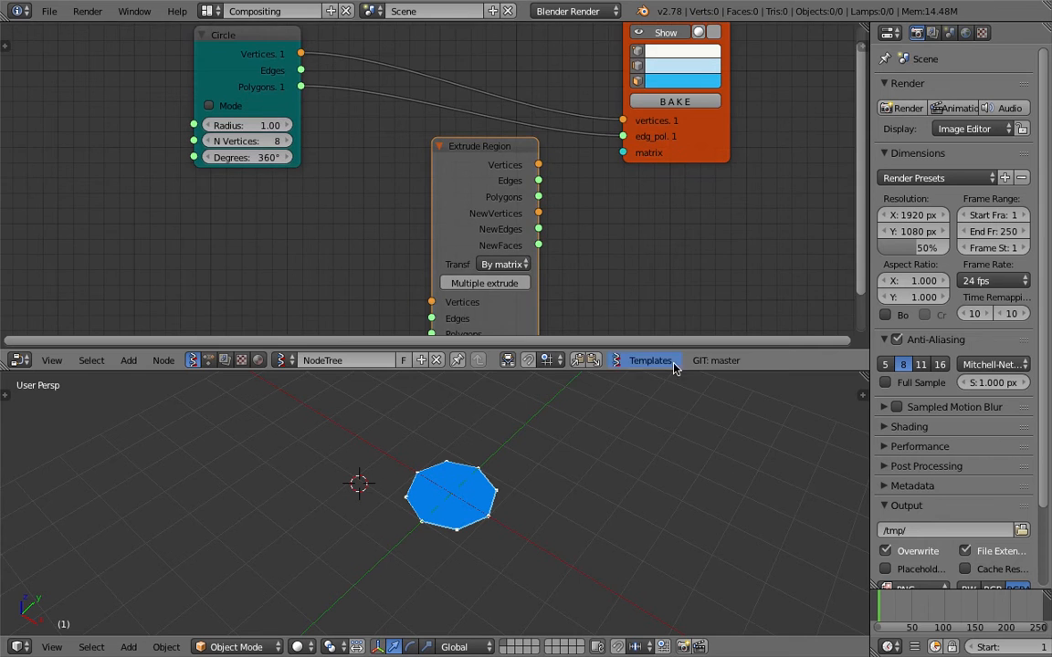
# Enlarge the node editor area downward to show the whole Extrude Region node
pyautogui.moveTo(673, 371); pyautogui.dragTo(665, 436)
pyautogui.scroll(2, 555, 299)
pyautogui.moveTo(597, 294); pyautogui.dragTo(602, 268, button='middle')
# Try the Along normal transformation mode on Extrude Region, and restore By matrix
pyautogui.click(520, 280)
pyautogui.click(539, 237)
pyautogui.click(525, 281)
pyautogui.click(529, 260)
pyautogui.moveTo(501, 309); pyautogui.dragTo(498, 291, button='middle')
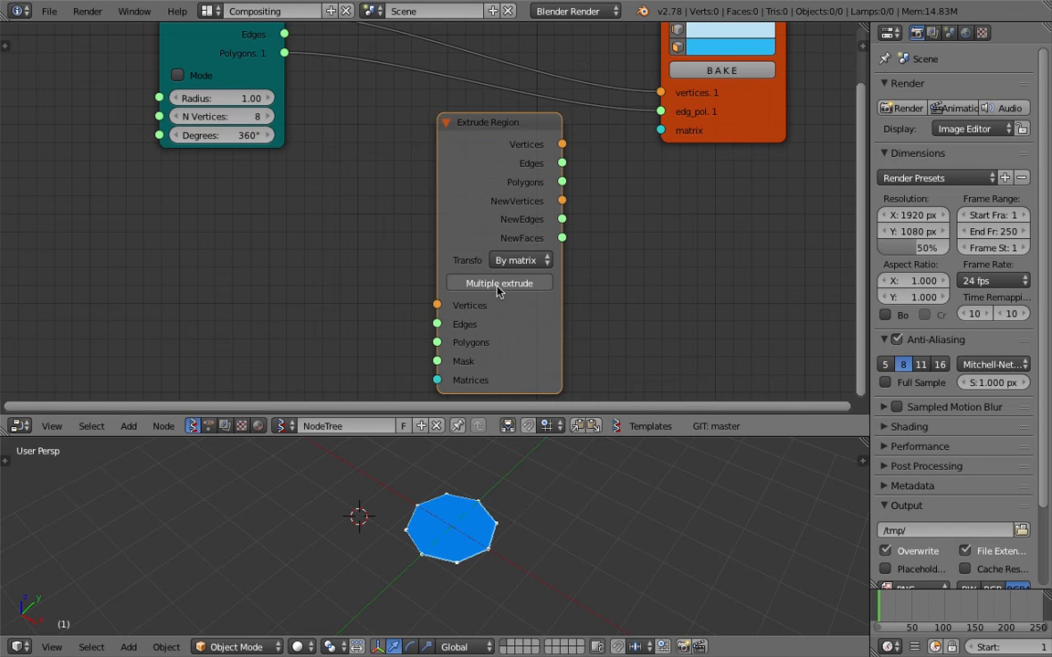
pyautogui.click(522, 262)
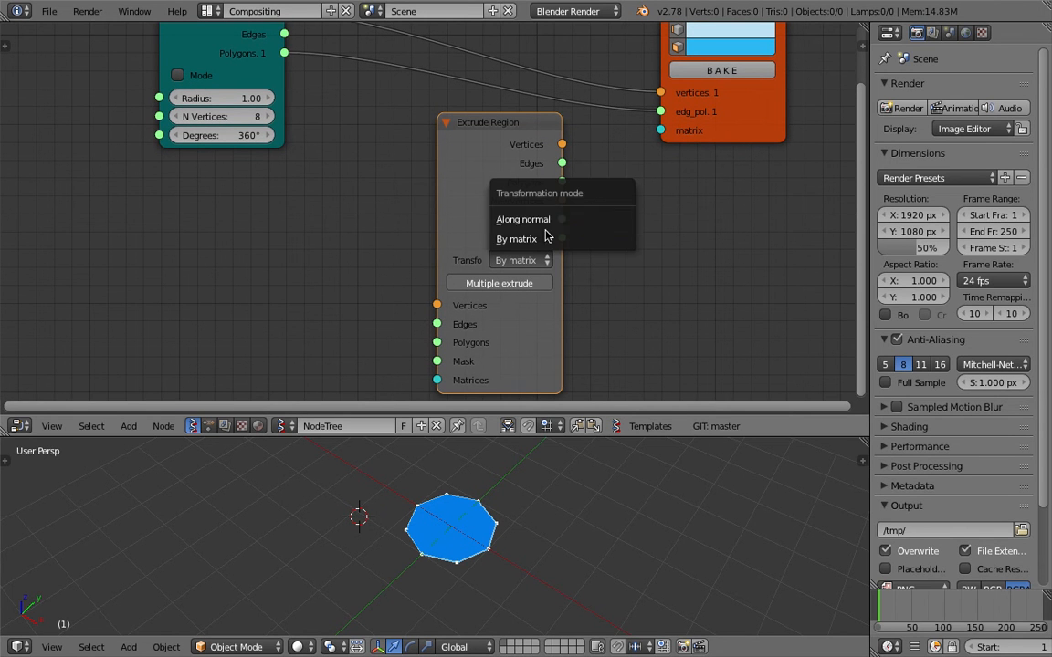
pyautogui.click(520, 260)
pyautogui.click(526, 219)
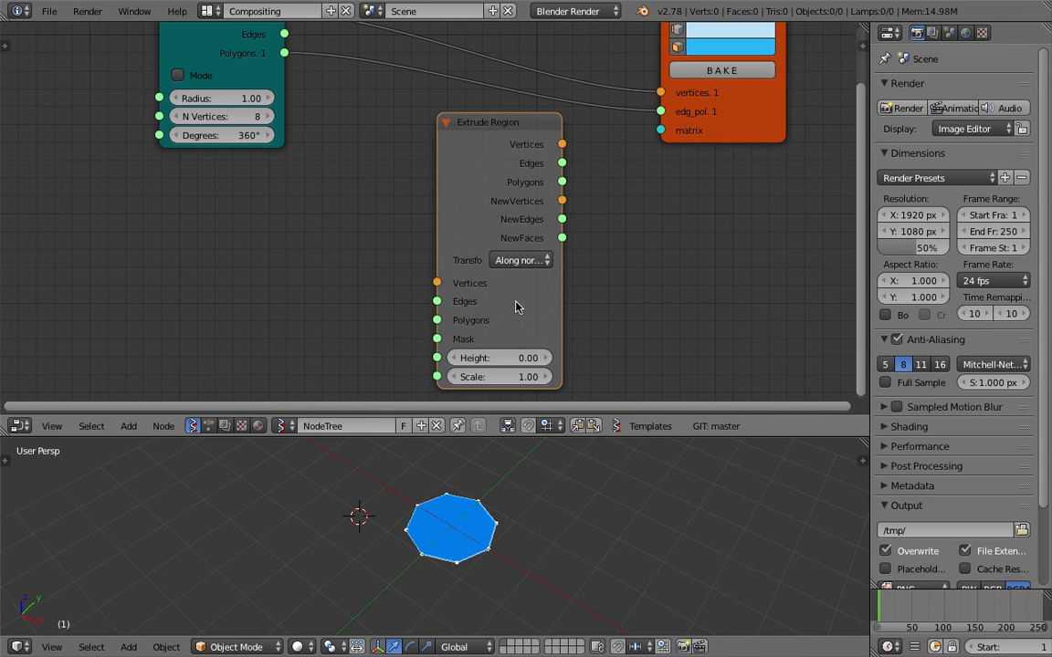
pyautogui.click(524, 260)
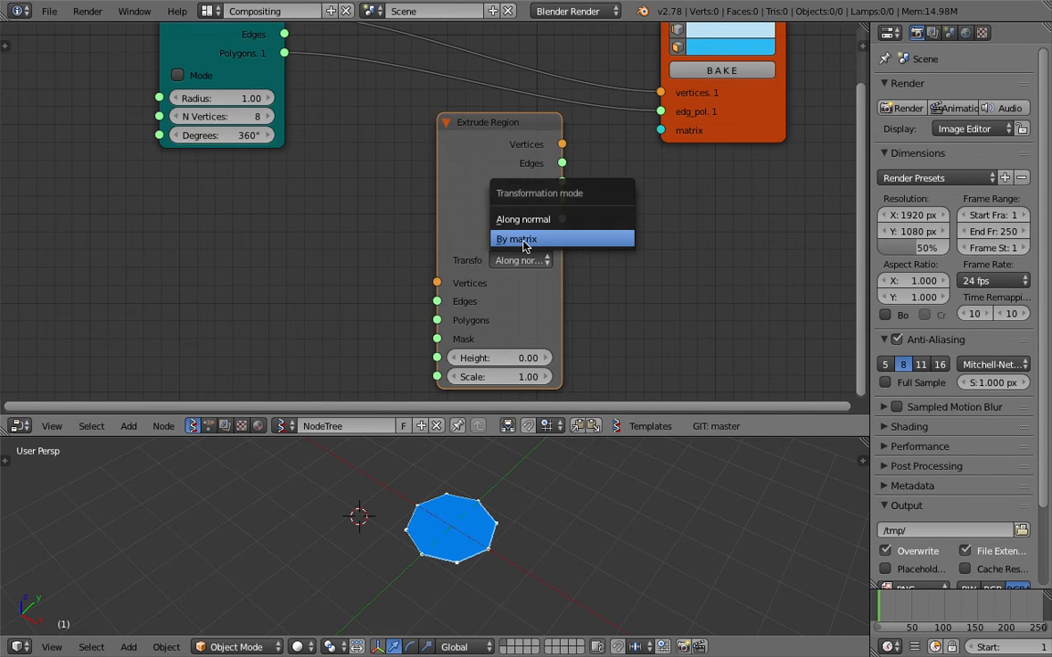
pyautogui.click(525, 240)
# Make the node editor taller and connect the Circle's Vertices and Polygons to the matching Extrude Region inputs
pyautogui.scroll(-2, 527, 188)
pyautogui.moveTo(639, 203); pyautogui.dragTo(644, 234, button='middle')
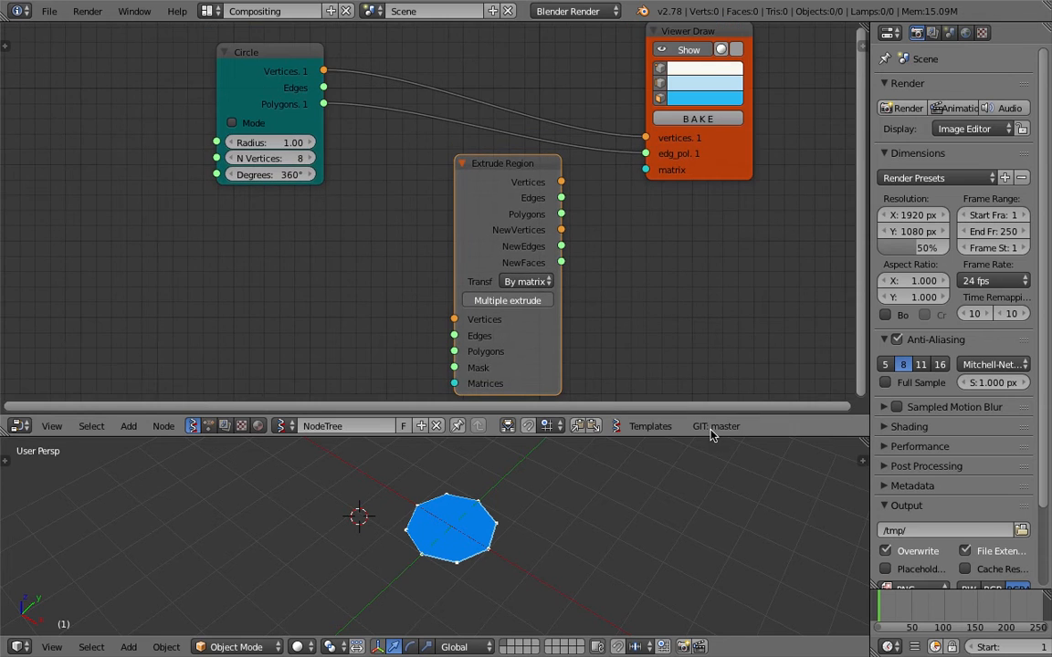
pyautogui.moveTo(711, 435); pyautogui.dragTo(712, 478)
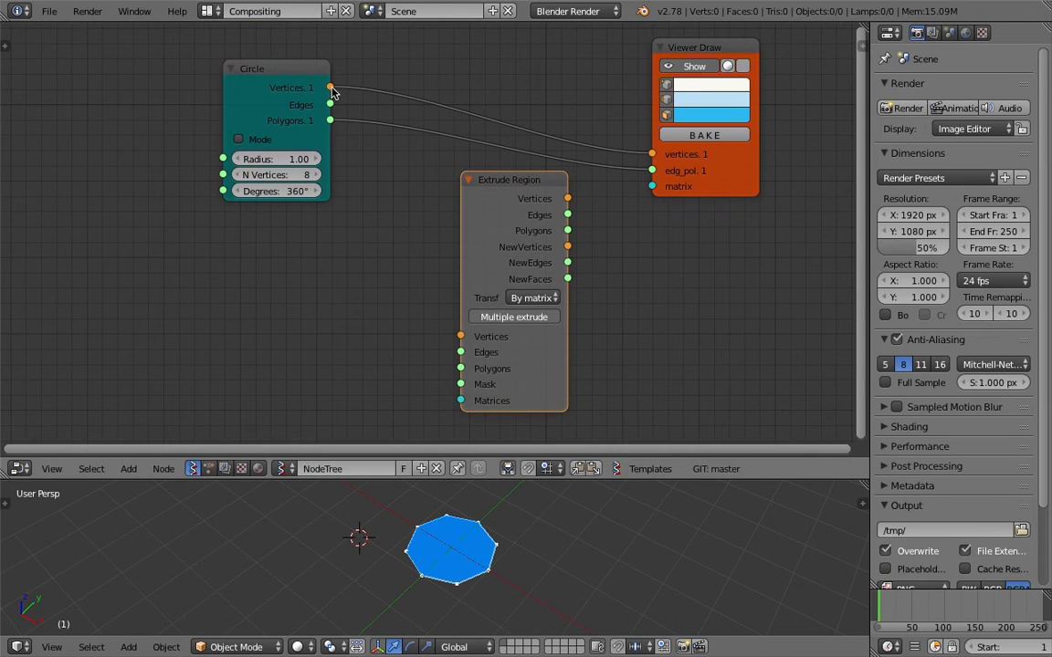
pyautogui.moveTo(331, 88); pyautogui.dragTo(438, 288)
pyautogui.moveTo(465, 339); pyautogui.dragTo(462, 337)
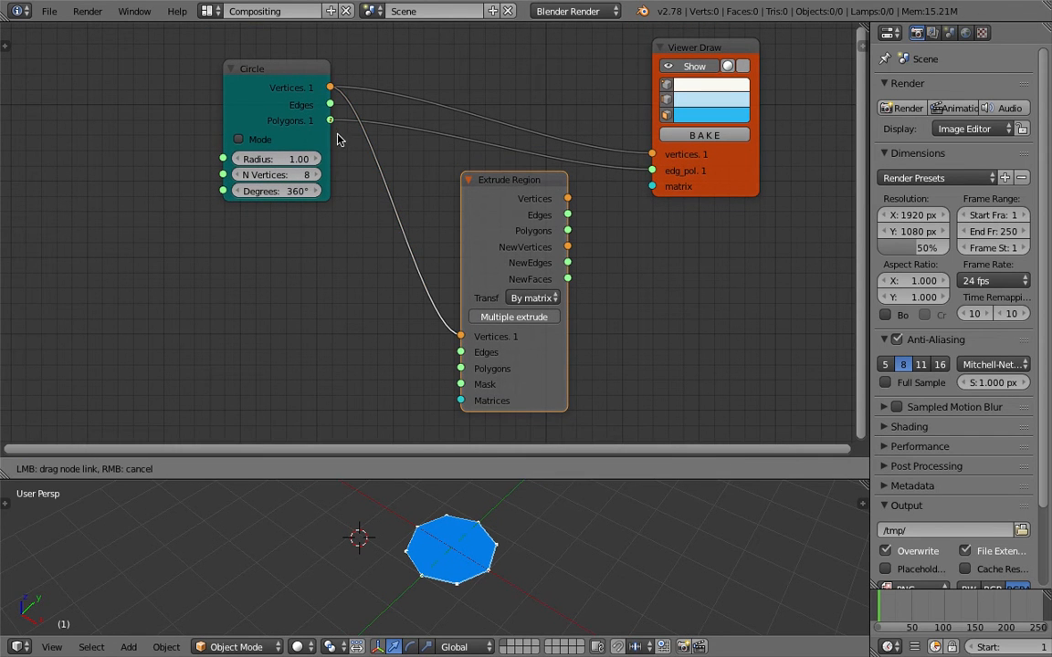
pyautogui.moveTo(463, 369); pyautogui.dragTo(461, 368)
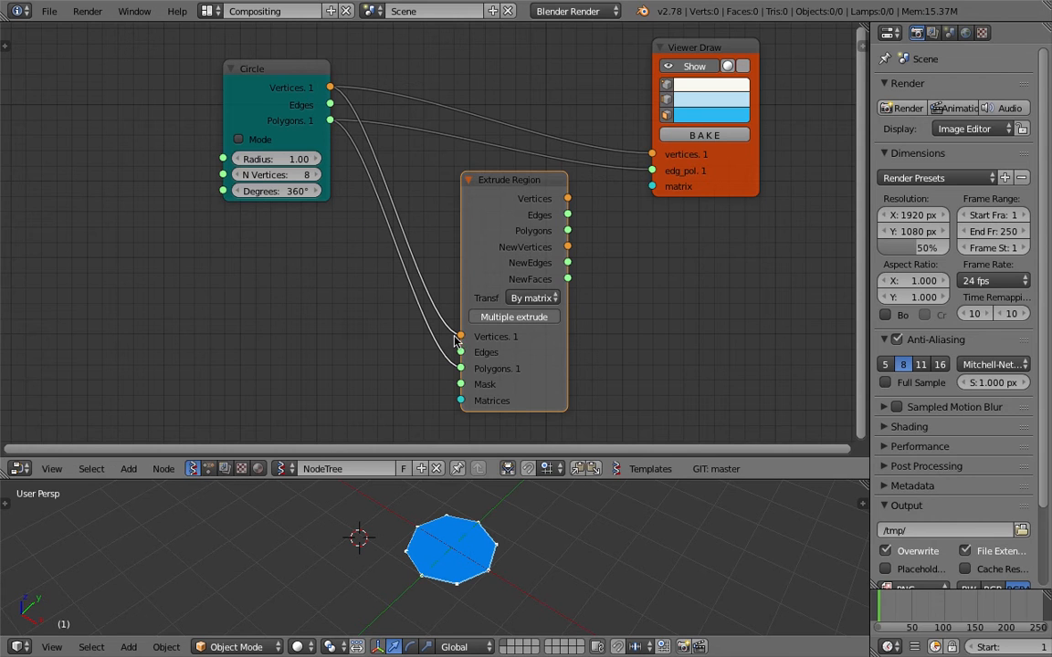
# Connect Extrude Region's Vertices and Polygons to the Viewer Draw's inputs and line the three nodes up in a row
pyautogui.moveTo(567, 199); pyautogui.dragTo(652, 154)
pyautogui.moveTo(567, 230); pyautogui.dragTo(652, 171)
pyautogui.moveTo(551, 186); pyautogui.dragTo(568, 61)
pyautogui.moveTo(332, 84); pyautogui.dragTo(363, 85)
pyautogui.moveTo(740, 150); pyautogui.dragTo(750, 149)
# Add a Matrix in node below the Circle, beside the Extrude Region node
pyautogui.moveTo(603, 211); pyautogui.dragTo(620, 207, button='middle')
pyautogui.moveTo(504, 248); pyautogui.dragTo(510, 245, button='middle')
pyautogui.moveTo(510, 521); pyautogui.dragTo(496, 509, button='middle')
pyautogui.moveTo(337, 296); pyautogui.dragTo(343, 292, button='middle')
pyautogui.hotkey('shift', 'a')
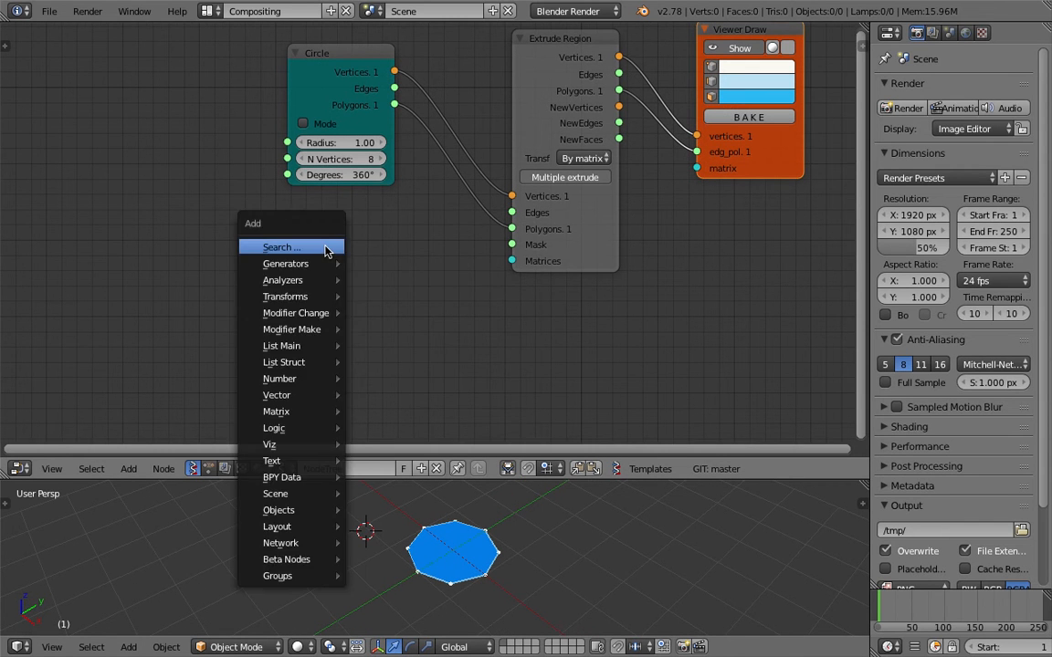
pyautogui.click(324, 244)
pyautogui.write('matrix i')
pyautogui.press('Return')
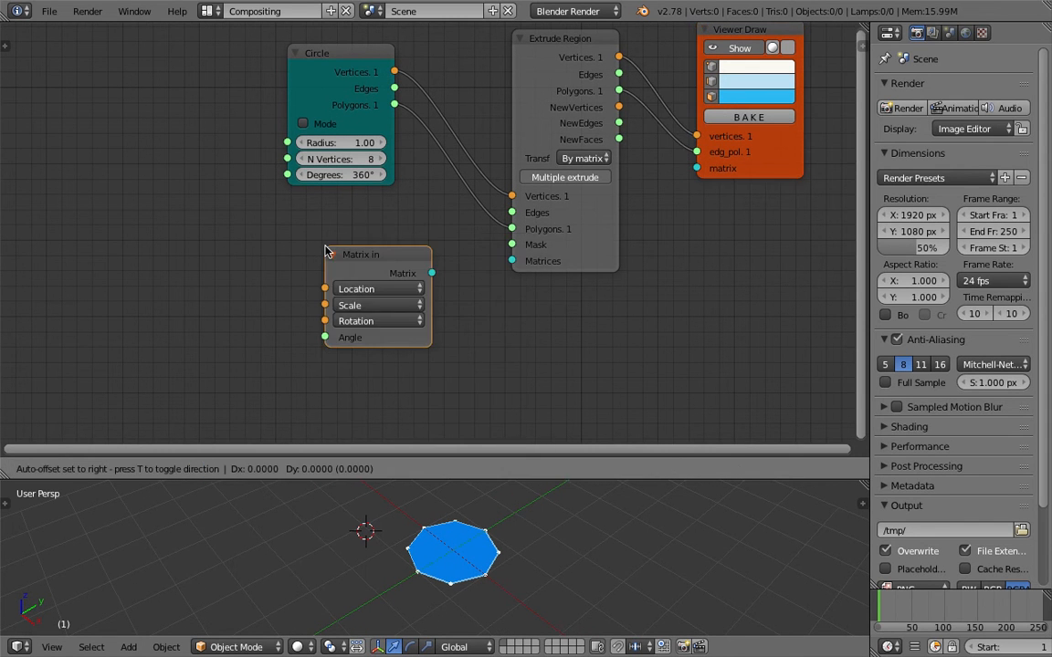
pyautogui.click(494, 257)
pyautogui.scroll(1, 494, 257)
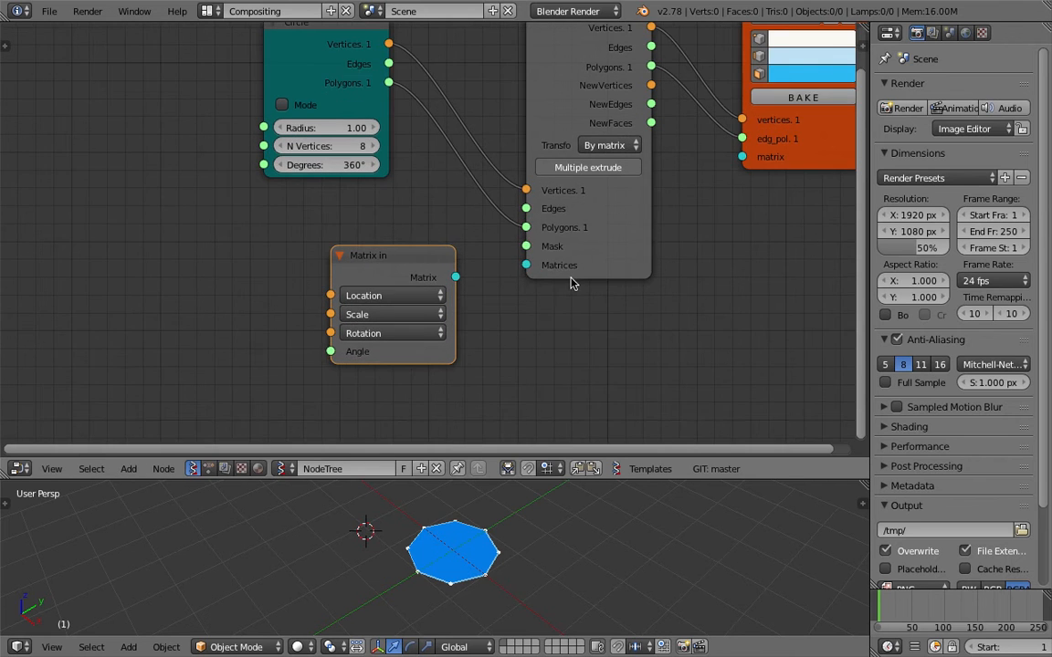
# Connect the Matrix in node's Matrix output to Extrude Region's Matrices input and keep the node close to it
pyautogui.scroll(1, 571, 284)
pyautogui.moveTo(463, 289); pyautogui.dragTo(551, 274)
pyautogui.scroll(-2, 439, 279)
pyautogui.moveTo(411, 264); pyautogui.dragTo(456, 242, button='middle')
pyautogui.moveTo(436, 259); pyautogui.dragTo(534, 247)
pyautogui.scroll(-1, 357, 266)
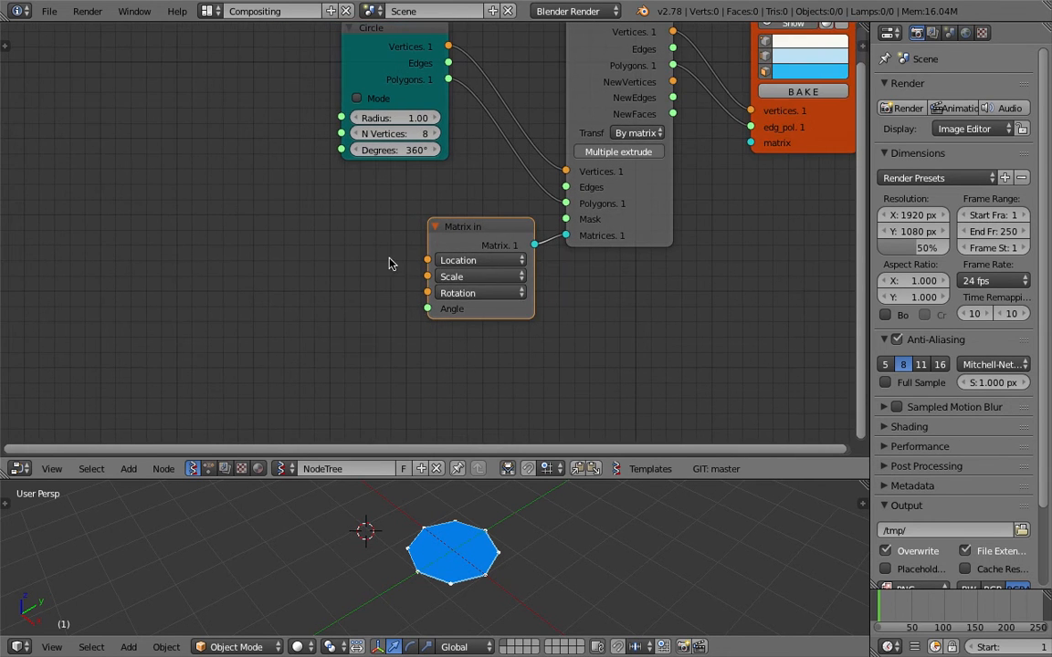
# Add a Vector in node and connect its Vectors output to the Matrix in node's Location
pyautogui.hotkey('shift', 'a')
pyautogui.write('vec')
pyautogui.click(296, 302)
pyautogui.click(353, 253)
pyautogui.moveTo(352, 253); pyautogui.dragTo(427, 261)
# Set the Vector in node's Z to 0.480 with X and Y at 0, and give the node editor less height
pyautogui.moveTo(314, 286)
pyautogui.mouseDown()
pyautogui.moveTo(332, 286)
pyautogui.moveTo(299, 271)
pyautogui.mouseUp()
pyautogui.moveTo(313, 253); pyautogui.dragTo(328, 286)
pyautogui.write('0')
pyautogui.press('Return')
pyautogui.moveTo(532, 547); pyautogui.dragTo(568, 498, button='middle')
pyautogui.moveTo(564, 481); pyautogui.dragTo(565, 465)
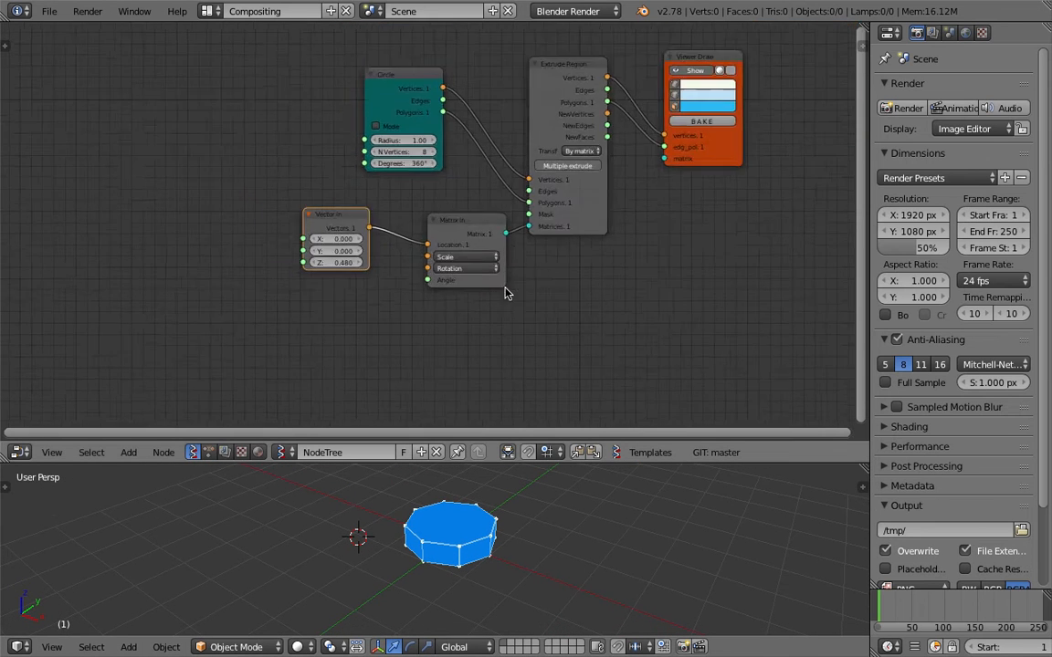
# Delete the Vector in node connected to the Matrix in node's Location
pyautogui.scroll(-2, 493, 240)
pyautogui.moveTo(290, 252); pyautogui.dragTo(272, 240)
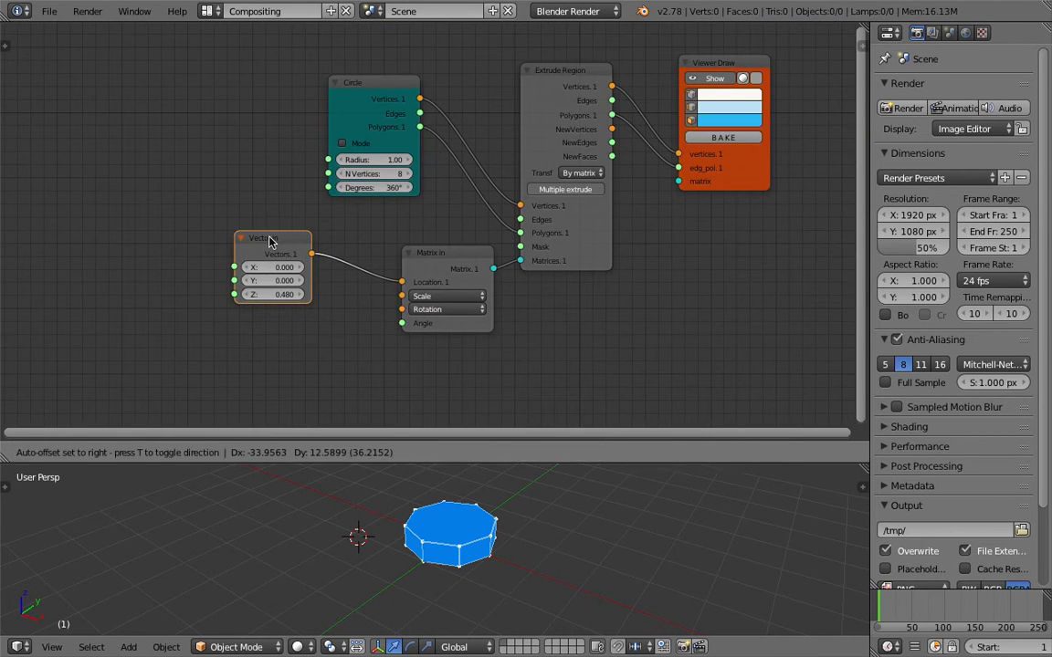
pyautogui.press('x')
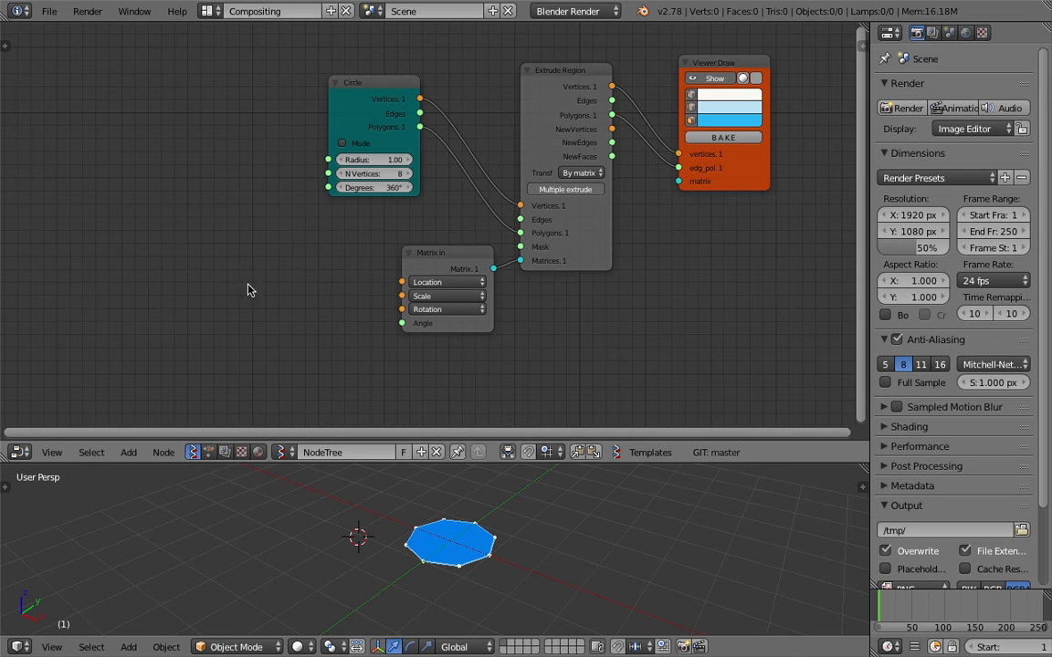
pyautogui.moveTo(117, 243); pyautogui.dragTo(132, 233, button='middle')
pyautogui.press('a')
pyautogui.press('a')
pyautogui.moveTo(253, 230); pyautogui.dragTo(247, 232, button='middle')
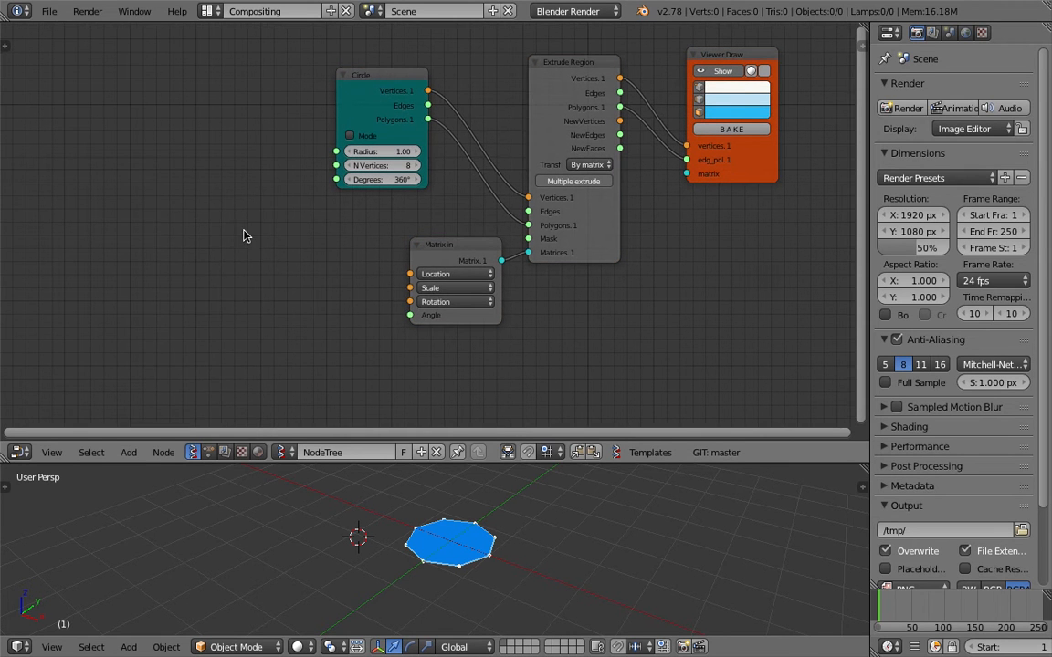
pyautogui.hotkey('shift', 'a')
pyautogui.click(243, 232)
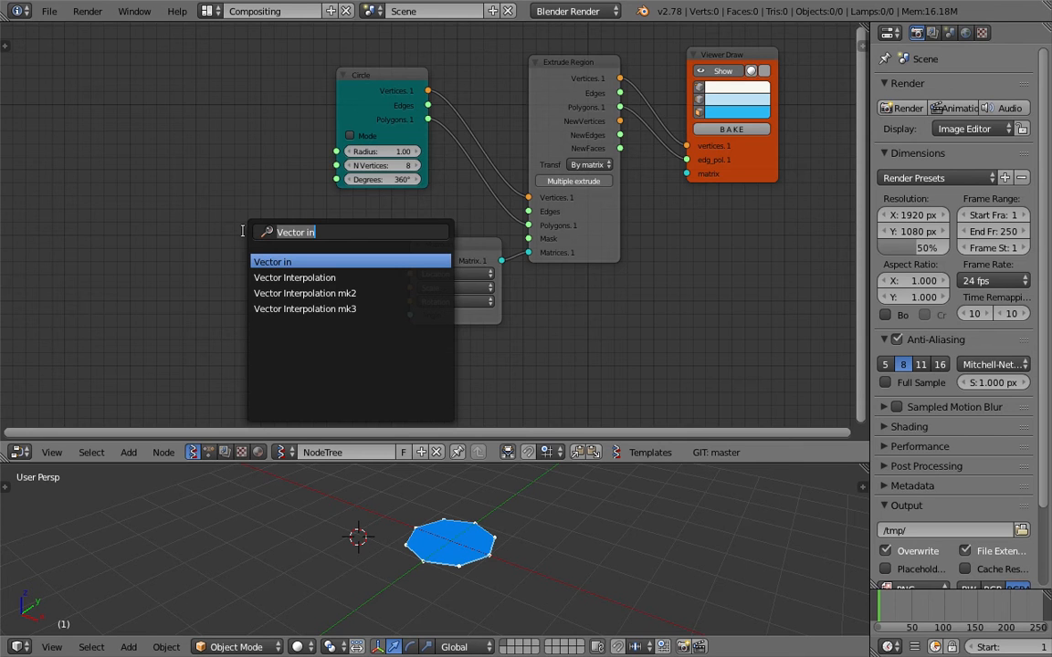
pyautogui.press('Escape')
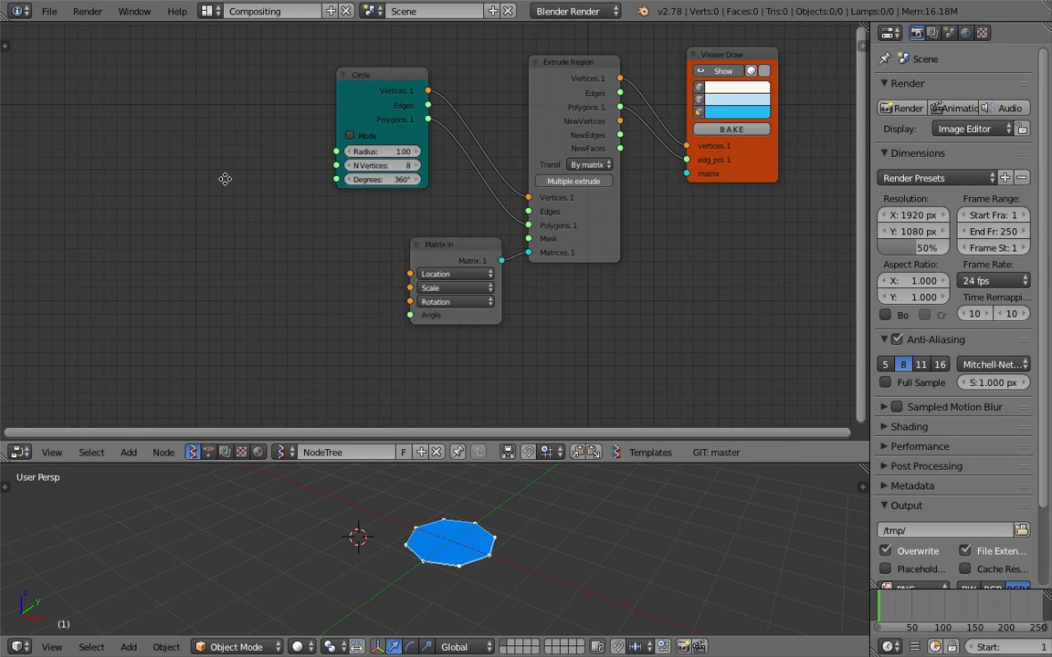
pyautogui.moveTo(223, 177); pyautogui.dragTo(254, 197, button='middle')
pyautogui.hotkey('shift', 'a')
pyautogui.moveTo(254, 210)
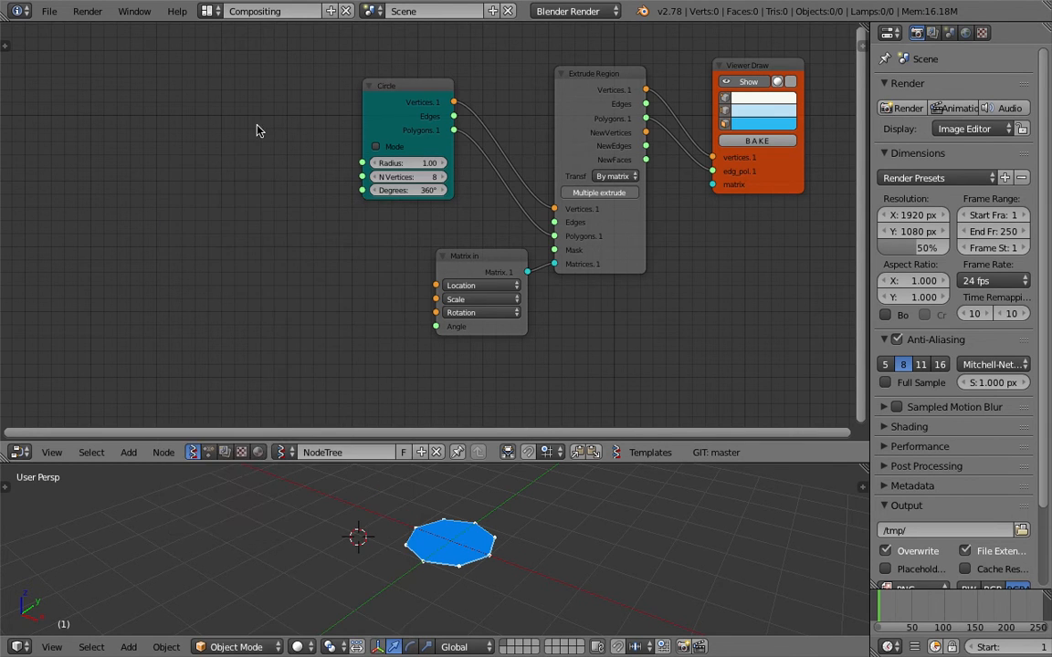
# Reposition the Extrude Region and Viewer Draw nodes to tidy the layout
pyautogui.moveTo(444, 153); pyautogui.dragTo(410, 167, button='middle')
pyautogui.moveTo(563, 99); pyautogui.dragTo(573, 92)
pyautogui.moveTo(573, 93); pyautogui.dragTo(528, 131, button='middle')
pyautogui.scroll(3, 528, 130)
pyautogui.moveTo(709, 93); pyautogui.dragTo(706, 103)
pyautogui.scroll(-2, 640, 137)
pyautogui.moveTo(609, 152); pyautogui.dragTo(638, 122, button='middle')
pyautogui.click(564, 89)
pyautogui.moveTo(564, 93); pyautogui.dragTo(557, 86)
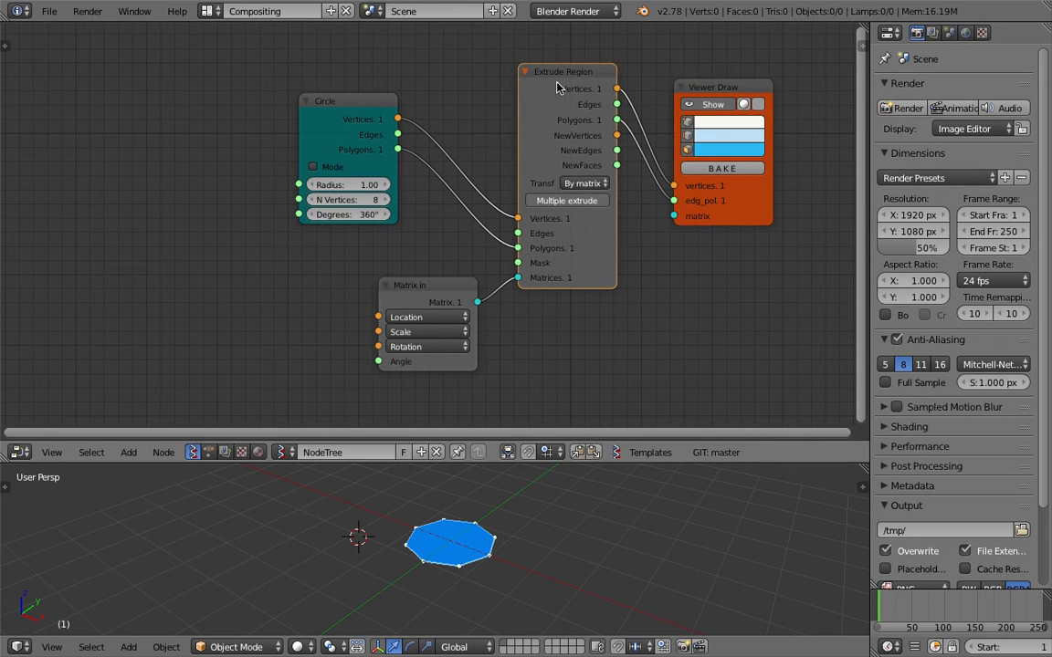
# Add a List Input node in the free space beside the Matrix in node
pyautogui.hotkey('shift', 'a')
pyautogui.click(216, 234)
pyautogui.write('list i')
pyautogui.press('Down')
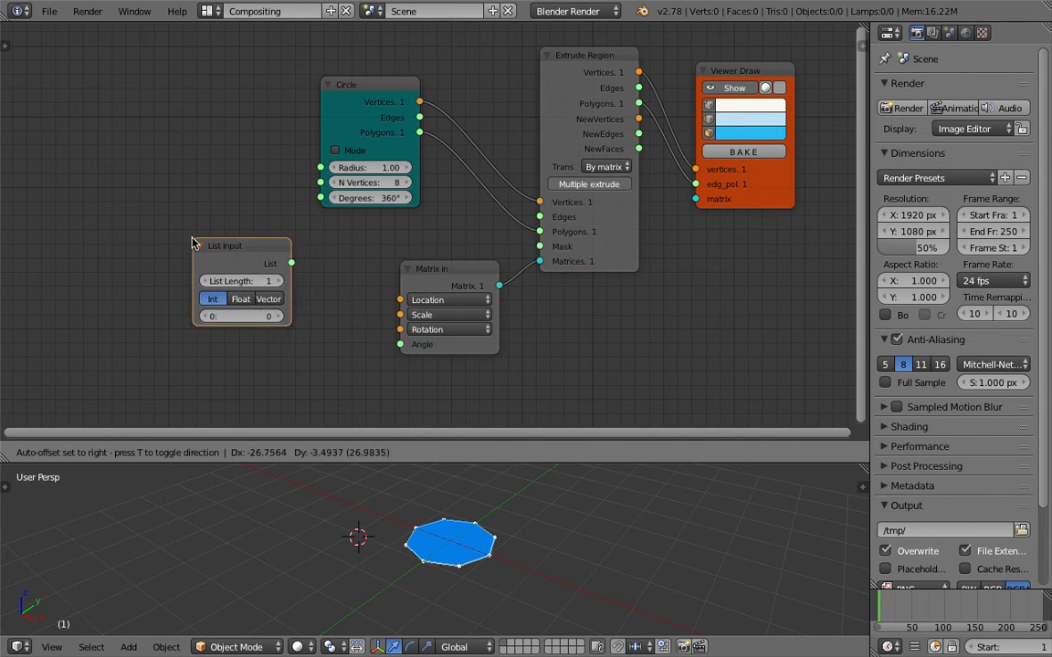
pyautogui.rightClick(192, 238)
pyautogui.scroll(3, 210, 251)
pyautogui.scroll(-2, 211, 251)
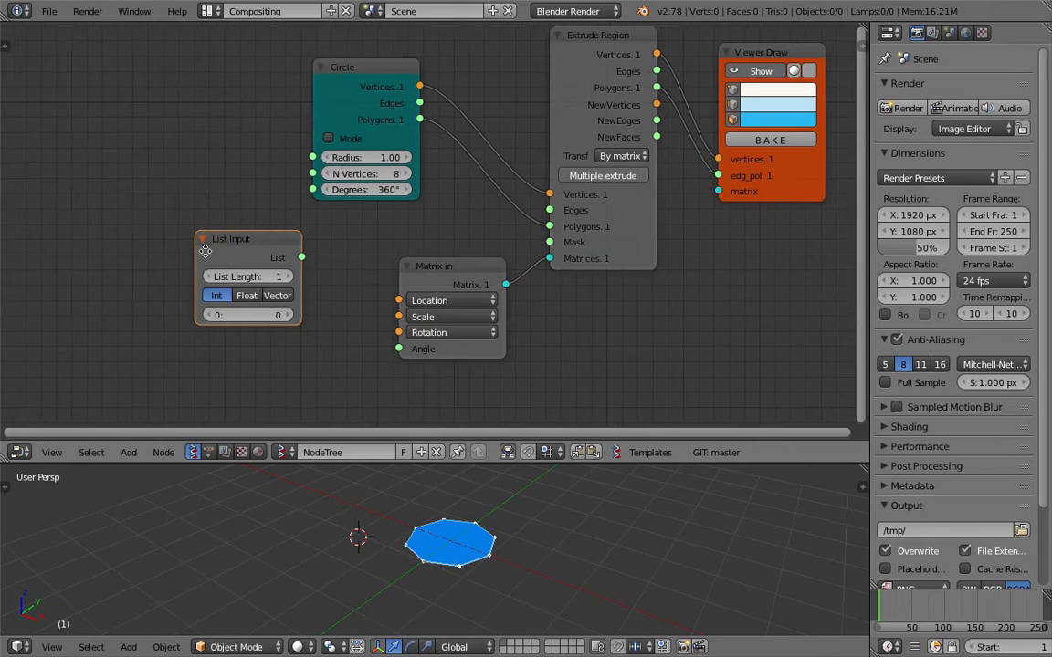
pyautogui.moveTo(223, 253); pyautogui.dragTo(215, 253, button='middle')
pyautogui.moveTo(190, 250); pyautogui.dragTo(183, 250)
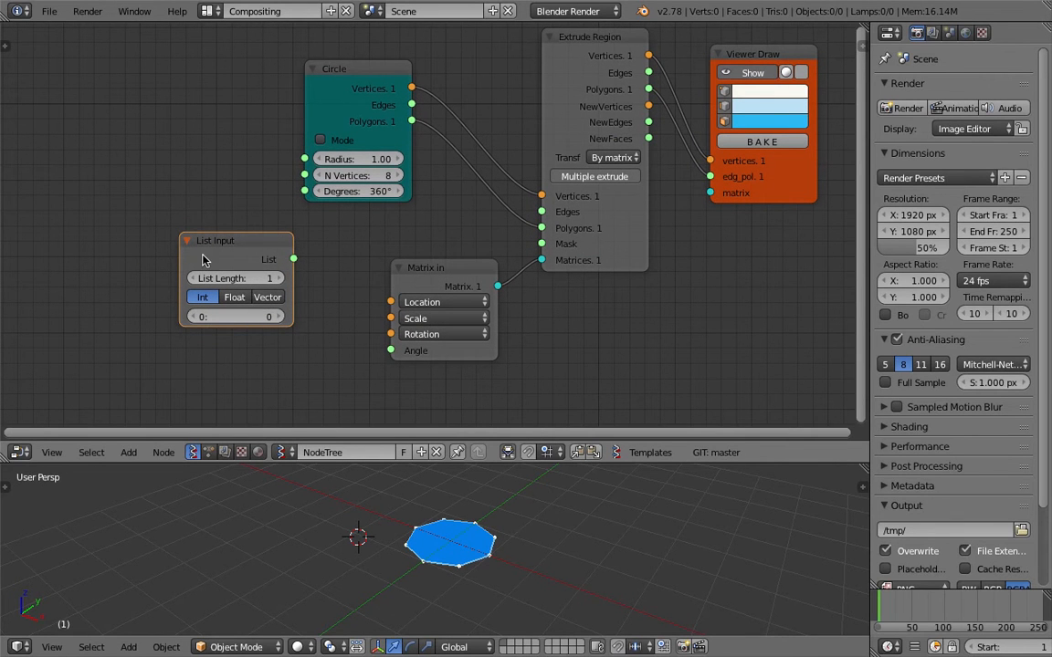
# Try the List Input with length 4, using Int values 5 and 13 and Float values 0.51 and 0.06
pyautogui.moveTo(228, 267); pyautogui.dragTo(227, 264, button='middle')
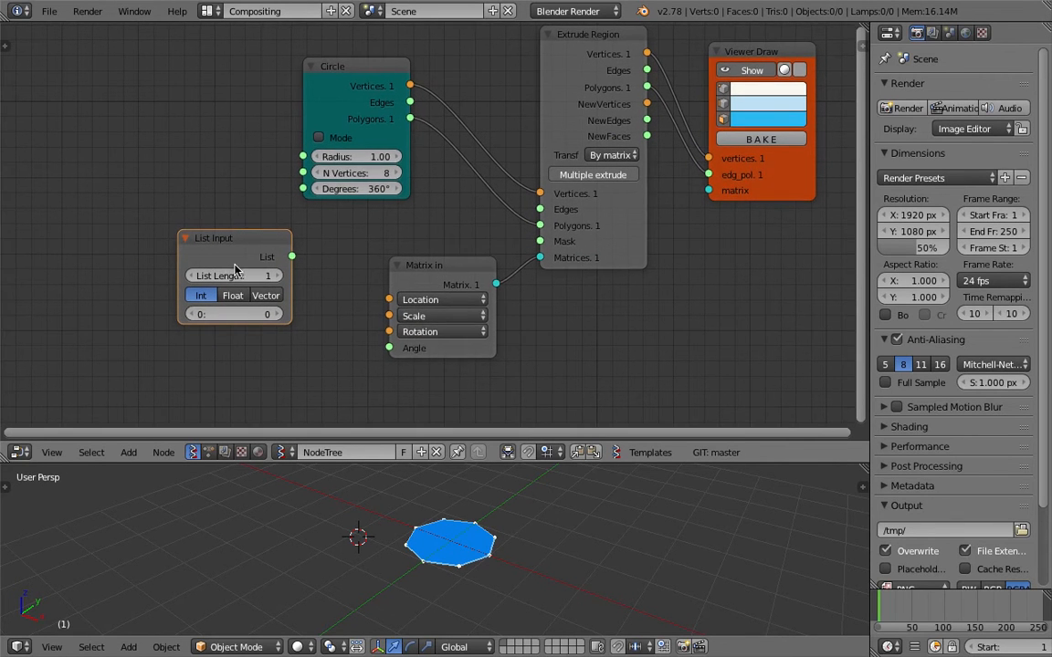
pyautogui.moveTo(277, 277); pyautogui.dragTo(295, 277)
pyautogui.moveTo(241, 316); pyautogui.dragTo(255, 316)
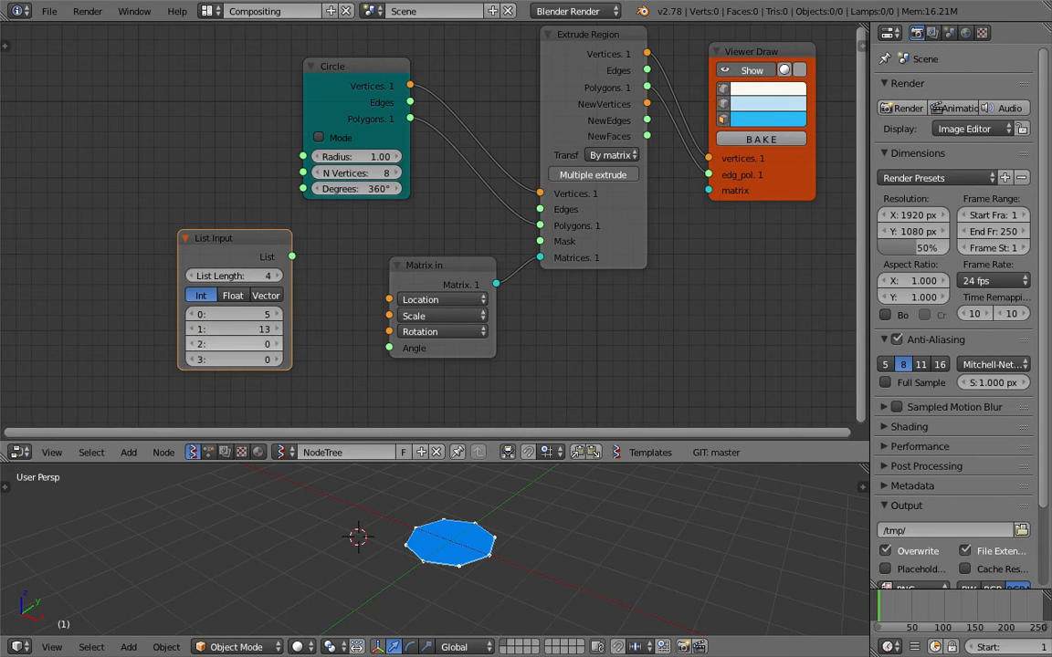
pyautogui.click(233, 295)
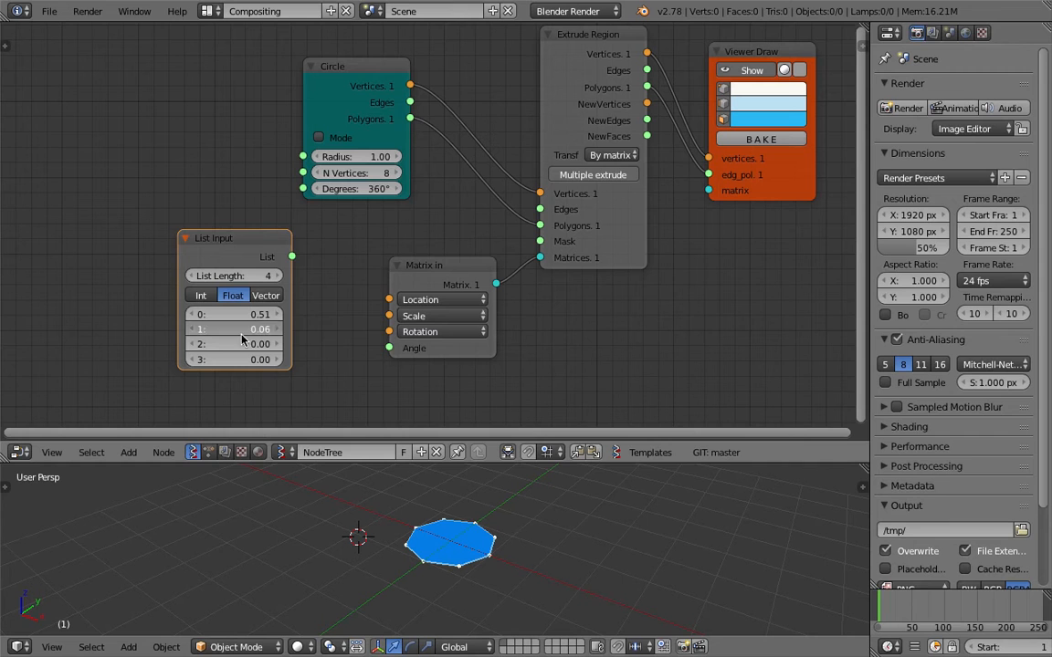
# Switch the List Input to Vector, widen the node, and set its vector to X 0.42, Y 1.08, Z 0.57
pyautogui.click(266, 295)
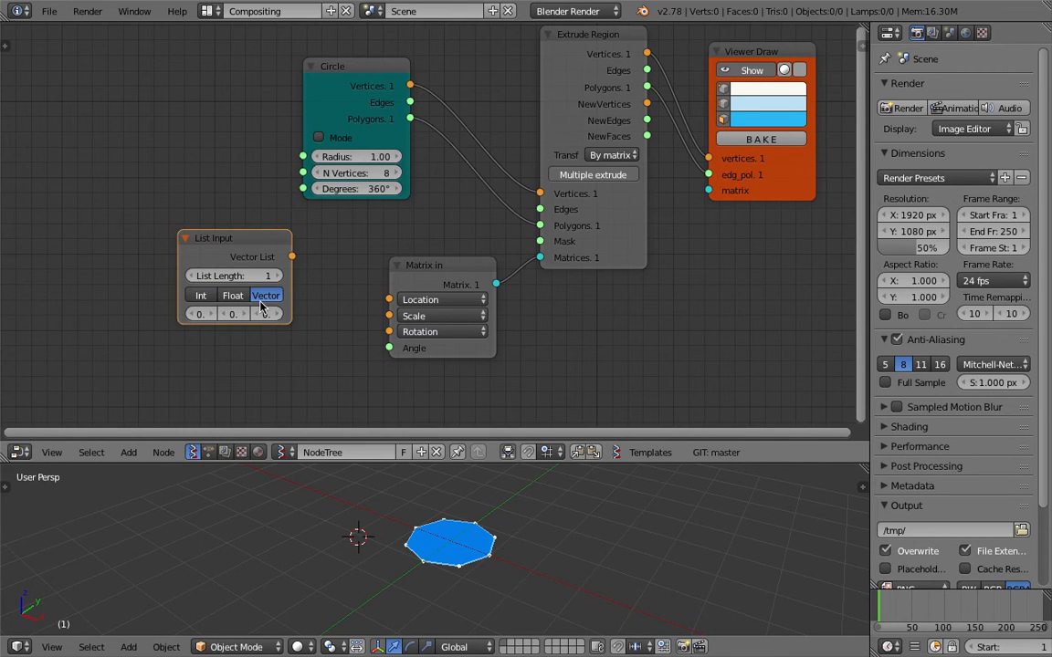
pyautogui.moveTo(181, 268); pyautogui.dragTo(82, 268)
pyautogui.moveTo(169, 314); pyautogui.dragTo(196, 314)
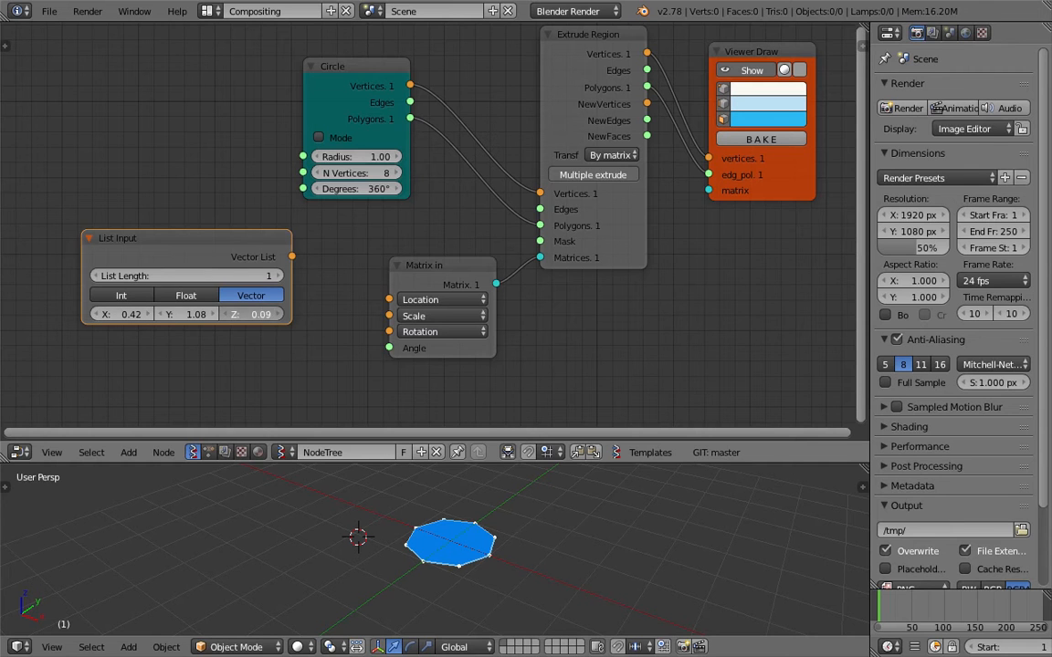
pyautogui.moveTo(275, 281); pyautogui.dragTo(289, 259, button='middle')
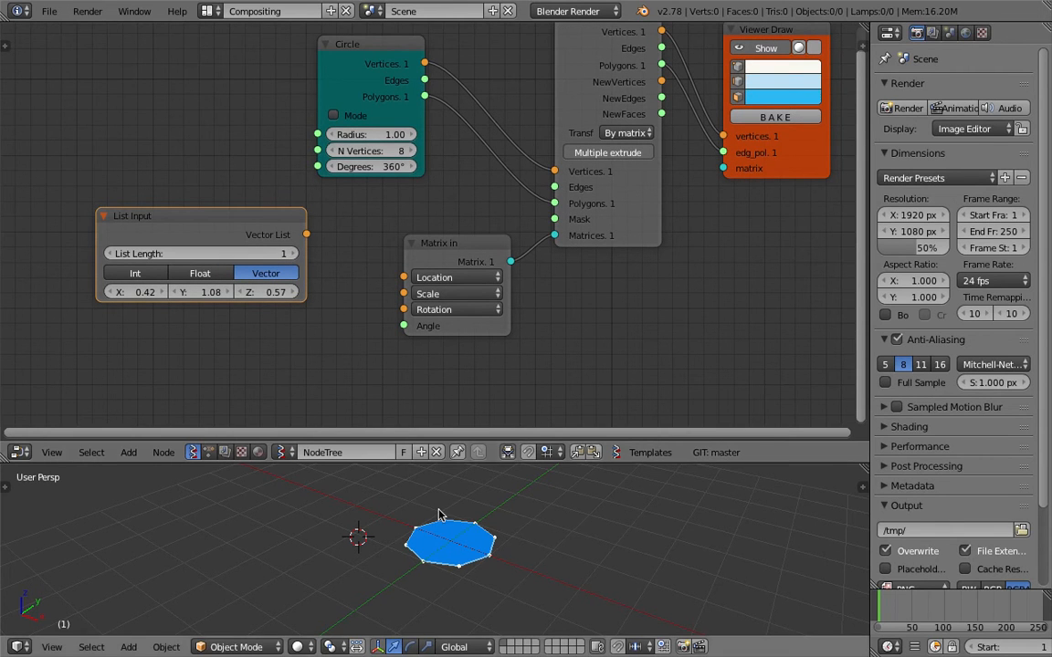
# Set the List Input's length to 3 and reset the first vector's X, Y and Z to 0
pyautogui.click(290, 254)
pyautogui.click(291, 254)
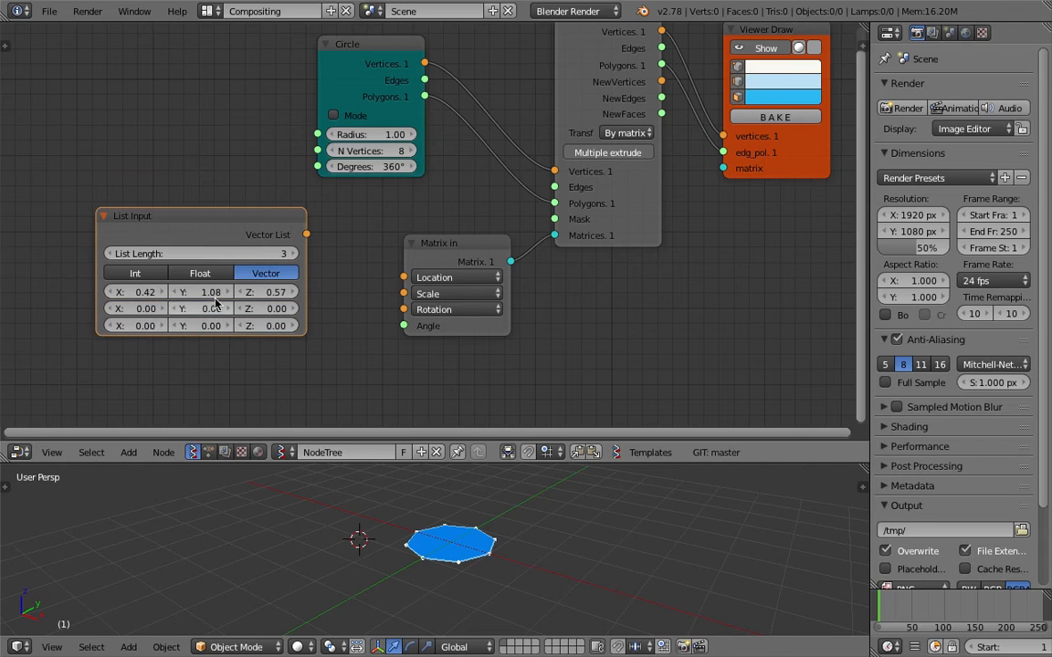
pyautogui.moveTo(160, 309); pyautogui.dragTo(160, 326)
pyautogui.write('0')
pyautogui.press('Tab')
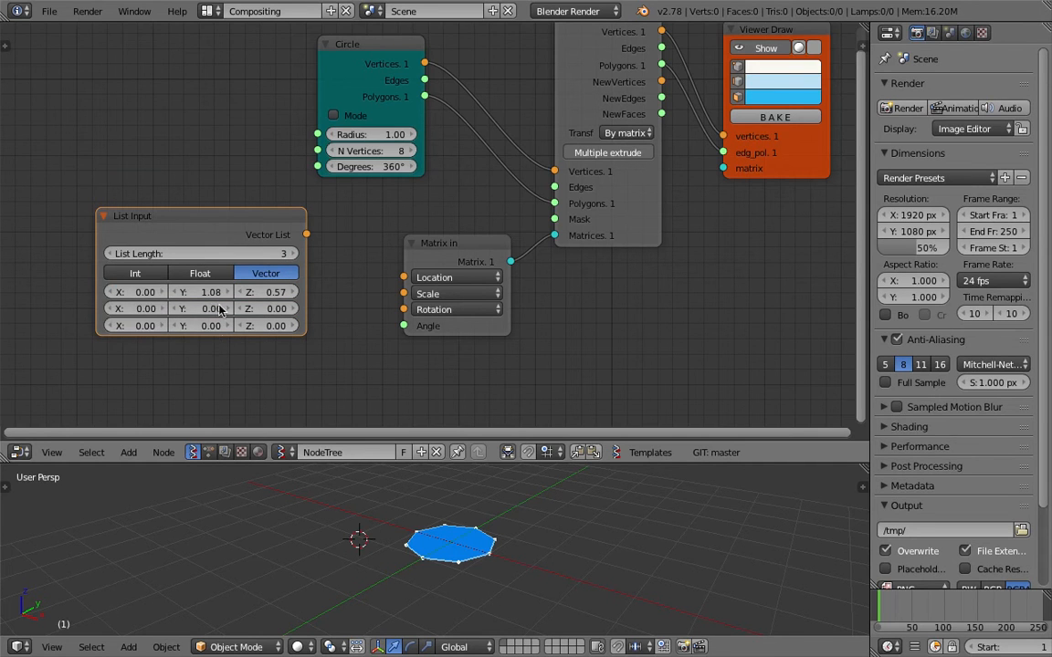
pyautogui.write('0')
pyautogui.press('Tab')
pyautogui.write('0')
pyautogui.press('Return')
# Connect the Vector List to Matrix in's Location and set Z to 0.57 for the first vector and 0.51 for the second
pyautogui.moveTo(307, 234); pyautogui.dragTo(404, 278)
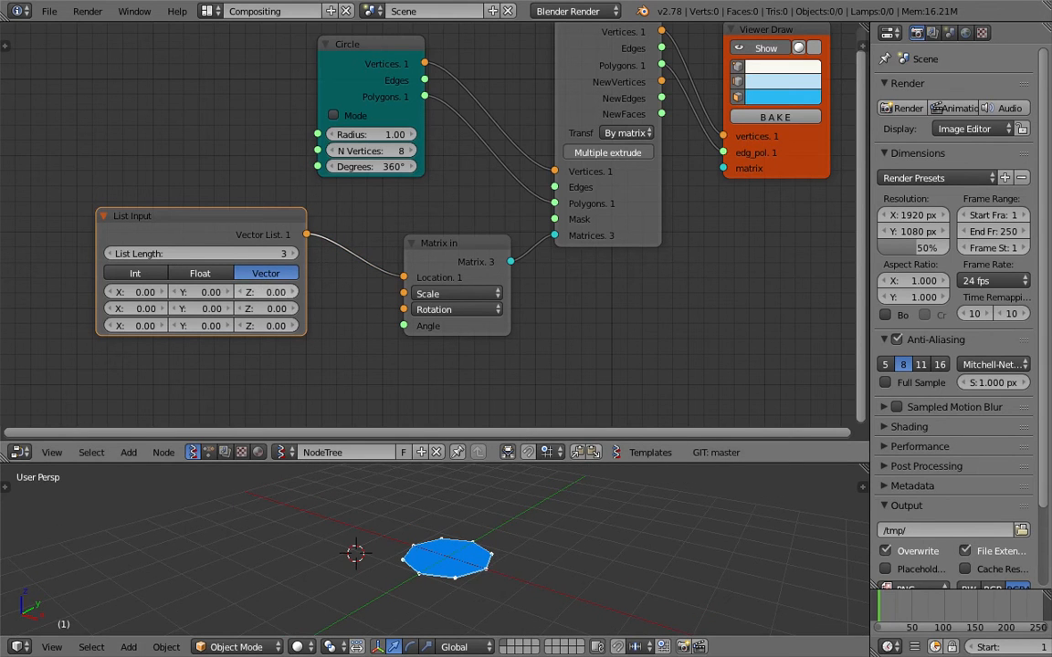
pyautogui.moveTo(266, 292); pyautogui.dragTo(281, 292)
pyautogui.moveTo(343, 464); pyautogui.dragTo(343, 431)
pyautogui.moveTo(274, 276)
pyautogui.mouseDown()
pyautogui.moveTo(291, 275)
pyautogui.moveTo(267, 276)
pyautogui.moveTo(279, 276)
pyautogui.mouseUp()
pyautogui.moveTo(411, 568); pyautogui.dragTo(460, 546, button='middle')
pyautogui.moveTo(266, 292); pyautogui.dragTo(282, 293)
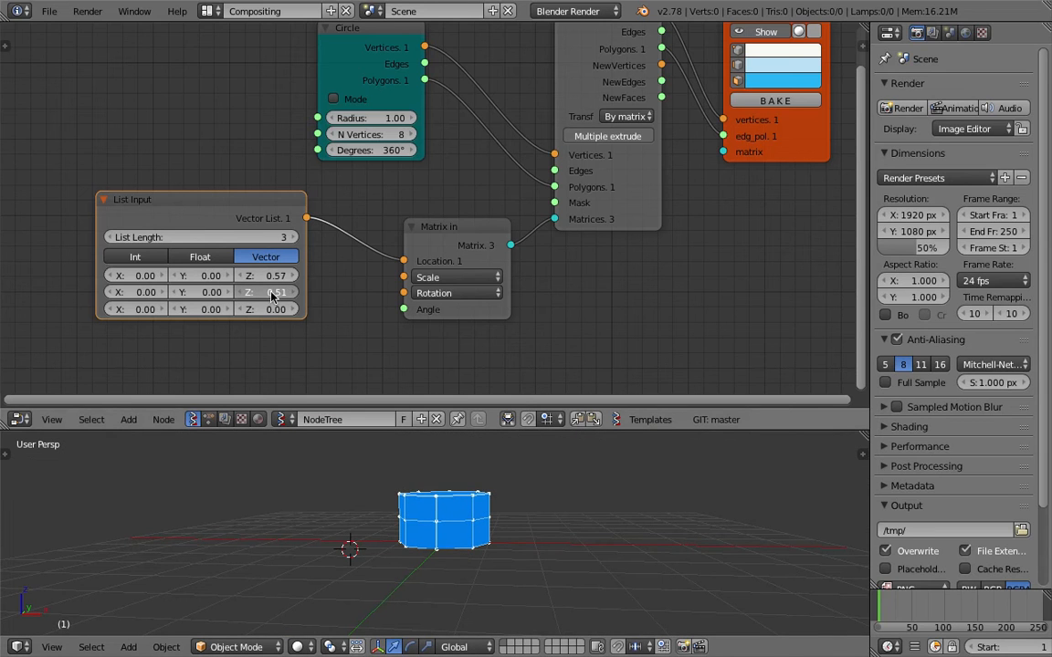
# Set the second vector to X -0.39 and Z 0.63, and the third vector's Z to 0.69
pyautogui.moveTo(143, 292); pyautogui.dragTo(178, 292)
pyautogui.moveTo(445, 530); pyautogui.dragTo(325, 525, button='middle')
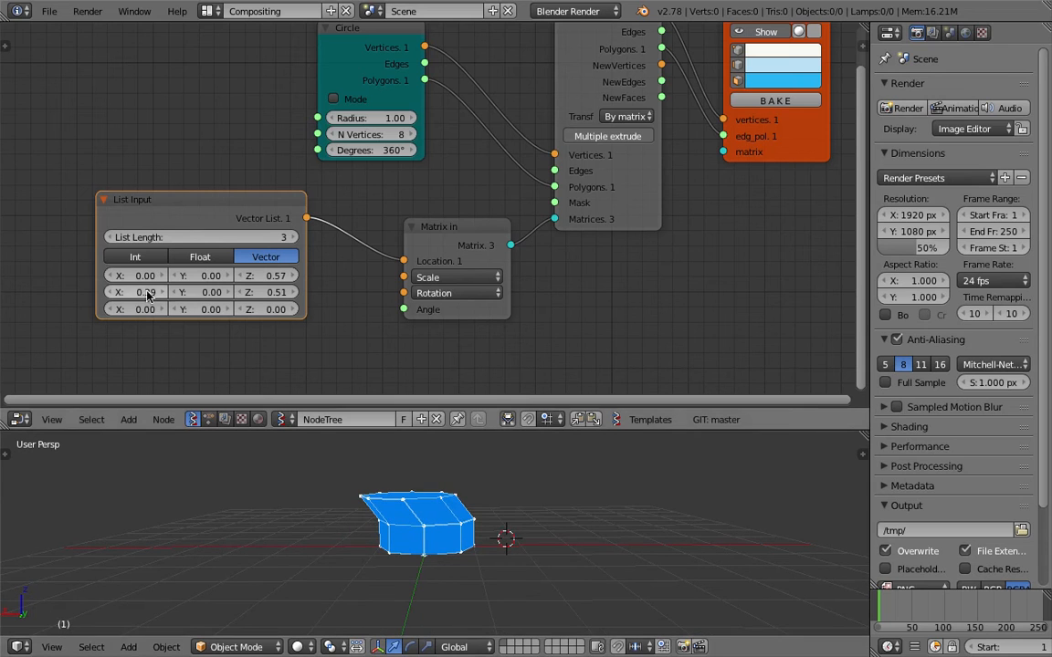
pyautogui.moveTo(145, 292)
pyautogui.mouseDown()
pyautogui.moveTo(71, 292)
pyautogui.moveTo(148, 292)
pyautogui.mouseUp()
pyautogui.moveTo(427, 559); pyautogui.dragTo(540, 530, button='middle')
pyautogui.moveTo(151, 293); pyautogui.dragTo(79, 293)
pyautogui.moveTo(356, 478); pyautogui.dragTo(383, 469, button='middle')
pyautogui.hotkey('ctrl', 's')
pyautogui.click(384, 466)
pyautogui.moveTo(272, 292); pyautogui.dragTo(321, 308)
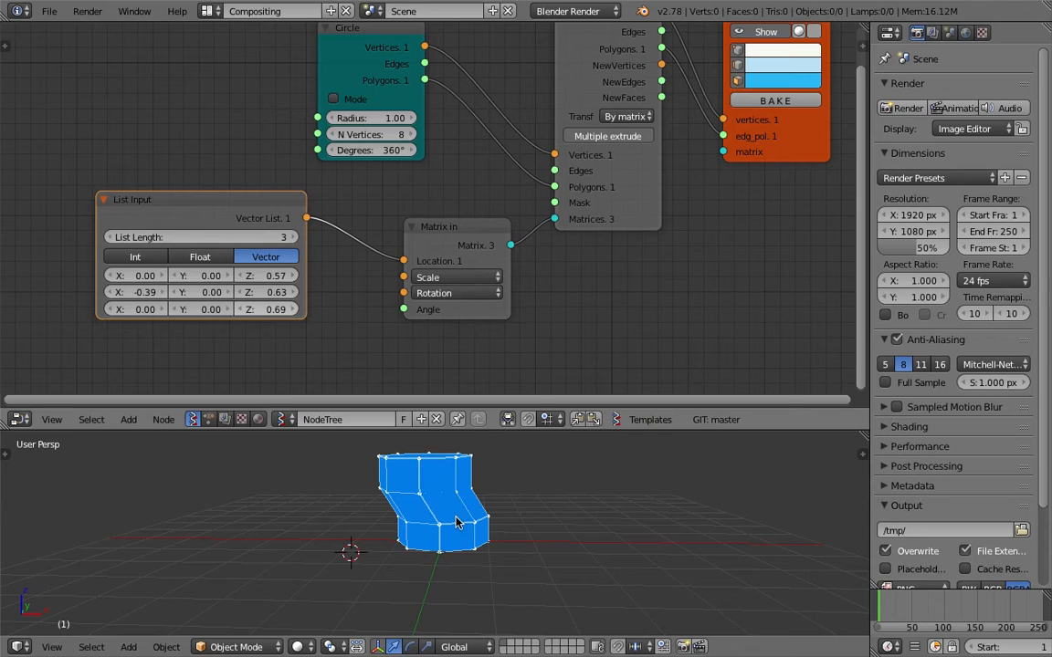
# Extend the list to five vectors, with the fourth at Y 1.53, Z 0.57 and the fifth at X -0.57, Z 0.66
pyautogui.scroll(-1, 457, 521)
pyautogui.click(293, 237)
pyautogui.click(293, 237)
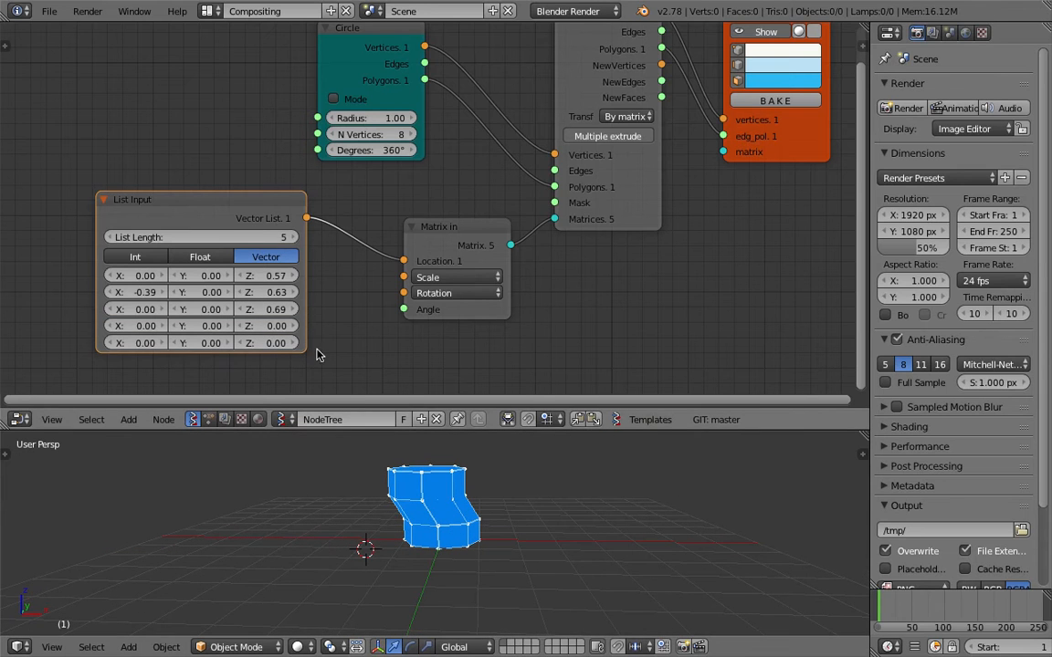
pyautogui.moveTo(274, 326); pyautogui.dragTo(312, 326)
pyautogui.moveTo(418, 431); pyautogui.dragTo(417, 401)
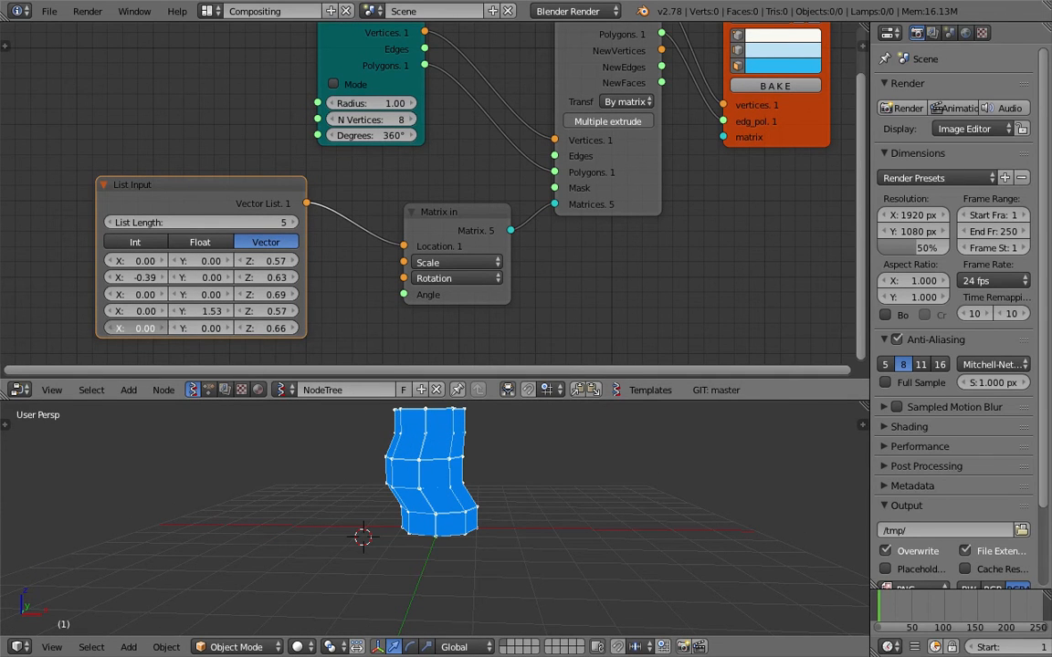
pyautogui.moveTo(228, 456); pyautogui.dragTo(467, 420, button='middle')
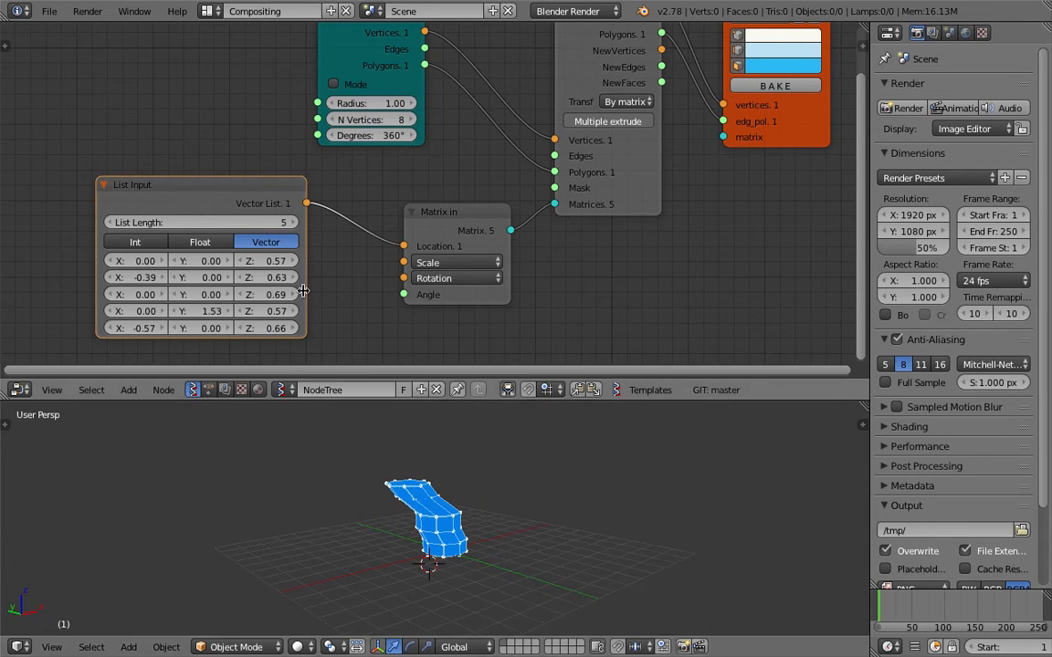
# Move the List Input node away from the Matrix in node to free space below it
pyautogui.scroll(-2, 305, 267)
pyautogui.moveTo(301, 265); pyautogui.dragTo(406, 264, button='middle')
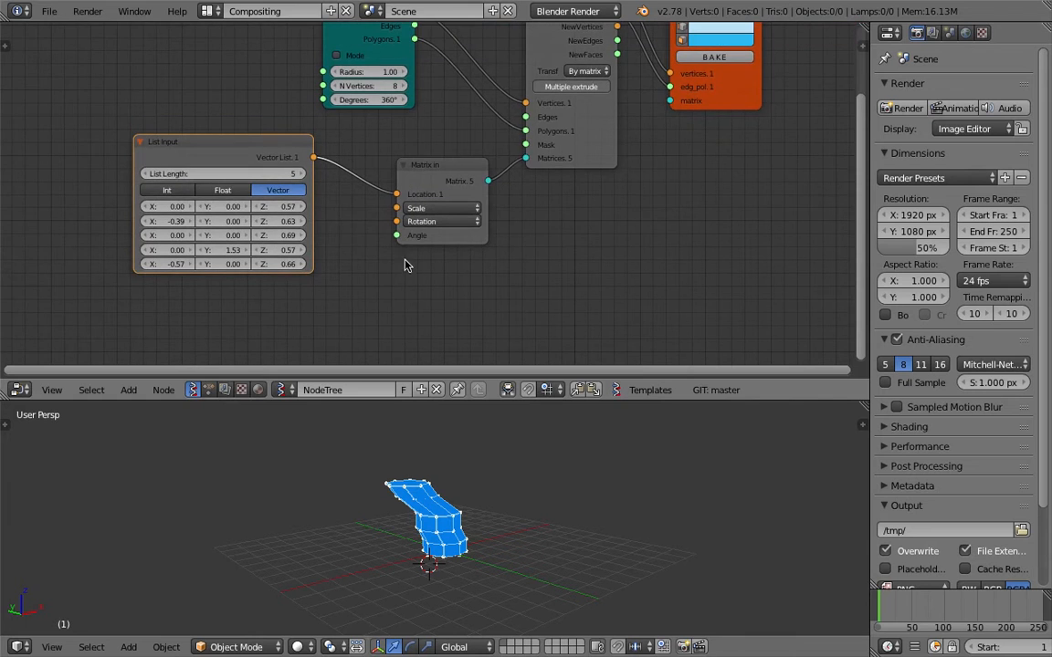
pyautogui.moveTo(262, 142); pyautogui.dragTo(239, 122)
pyautogui.scroll(1, 175, 141)
pyautogui.moveTo(260, 159); pyautogui.dragTo(264, 102, button='middle')
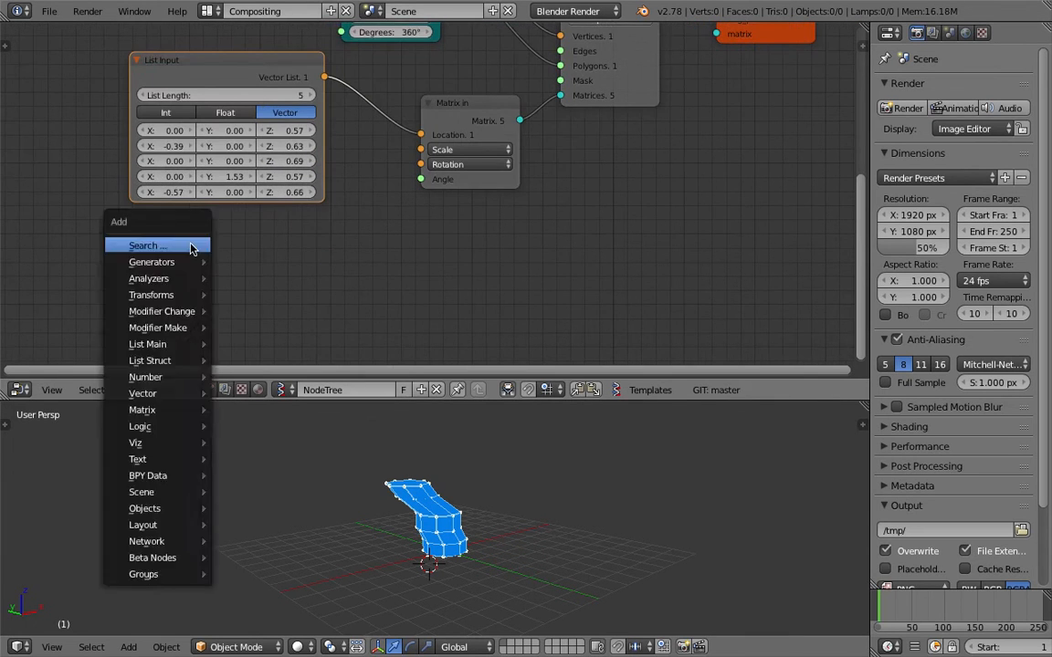
# Add a Vector in node below the List Input and place a duplicate of it underneath
pyautogui.press('space')
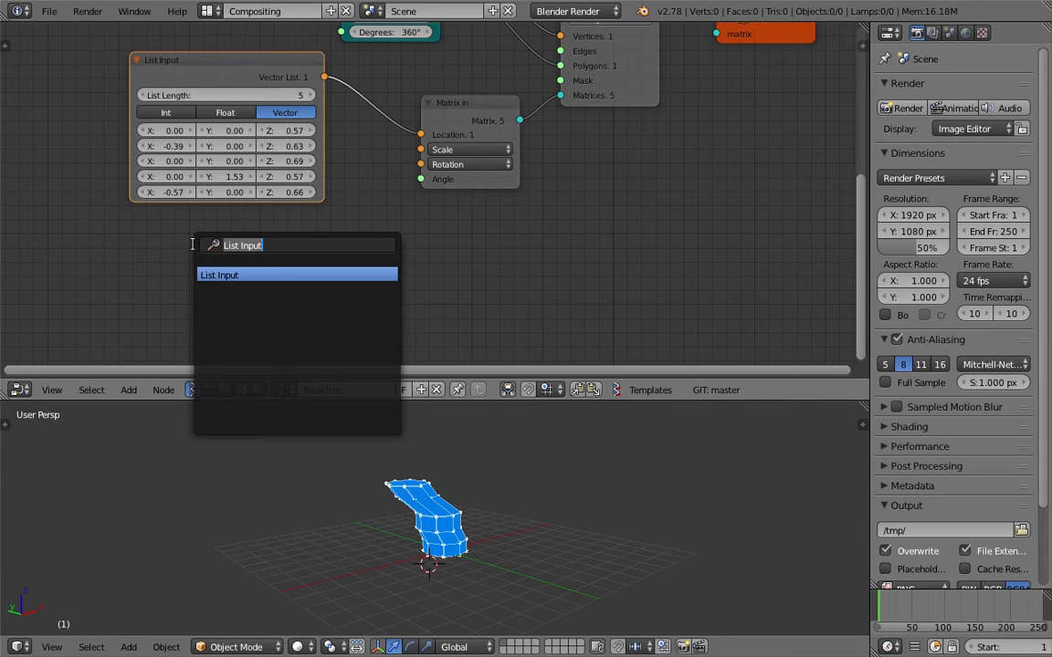
pyautogui.write('vector i')
pyautogui.press('Return')
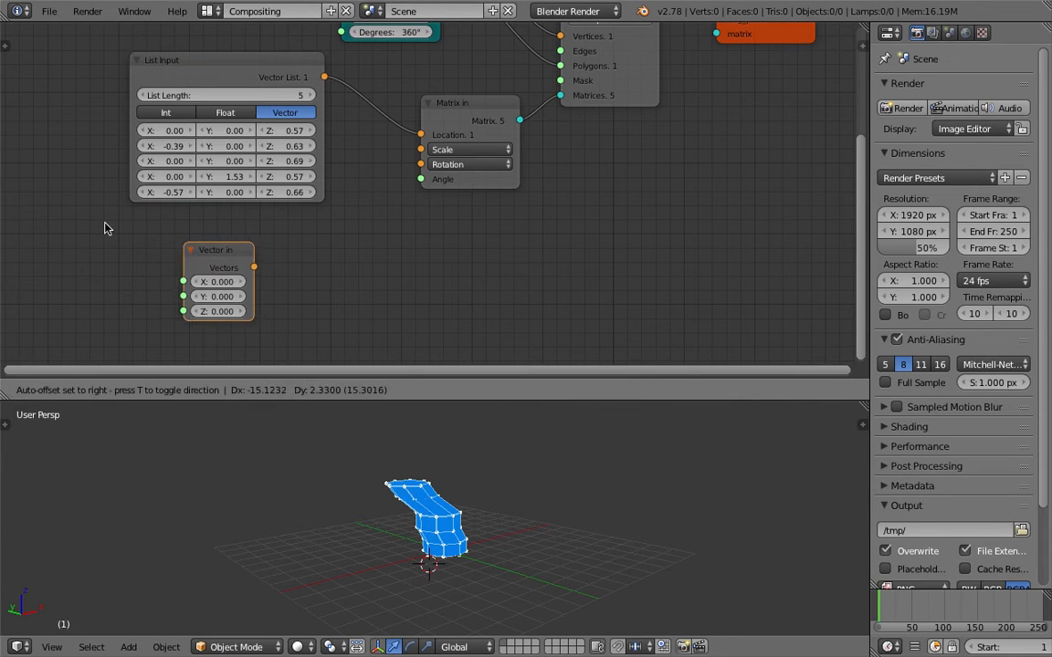
pyautogui.click(101, 232)
pyautogui.hotkey('shift', 'd')
pyautogui.click(94, 336)
# Add a List Join node beside the two Vector in nodes
pyautogui.press('space')
pyautogui.write('list j')
pyautogui.press('Return')
pyautogui.click(212, 242)
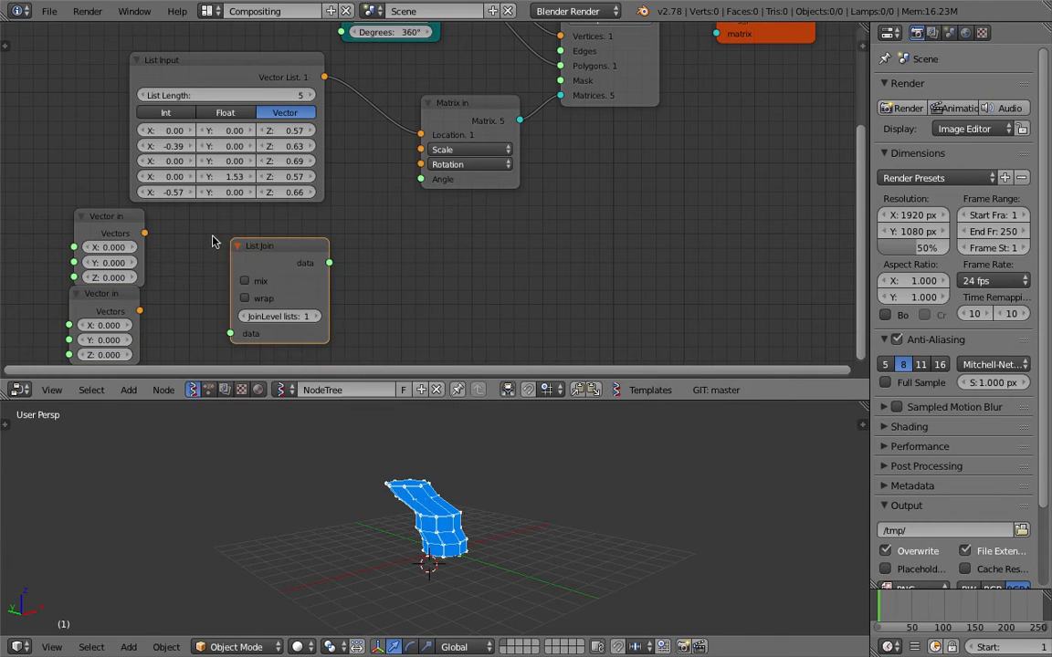
# Connect both Vector in nodes to List Join and feed its output into the Matrix in node's Location
pyautogui.moveTo(144, 235); pyautogui.dragTo(231, 333)
pyautogui.scroll(-1, 219, 293)
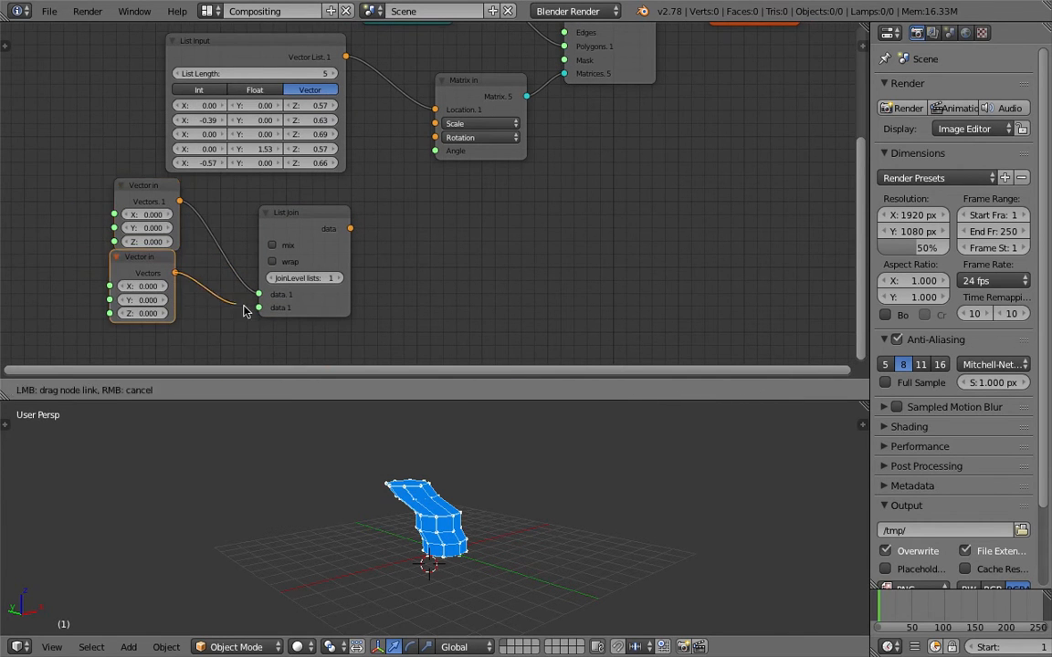
pyautogui.moveTo(175, 273); pyautogui.dragTo(259, 308)
pyautogui.moveTo(350, 229); pyautogui.dragTo(364, 215)
pyautogui.moveTo(426, 128); pyautogui.dragTo(431, 111)
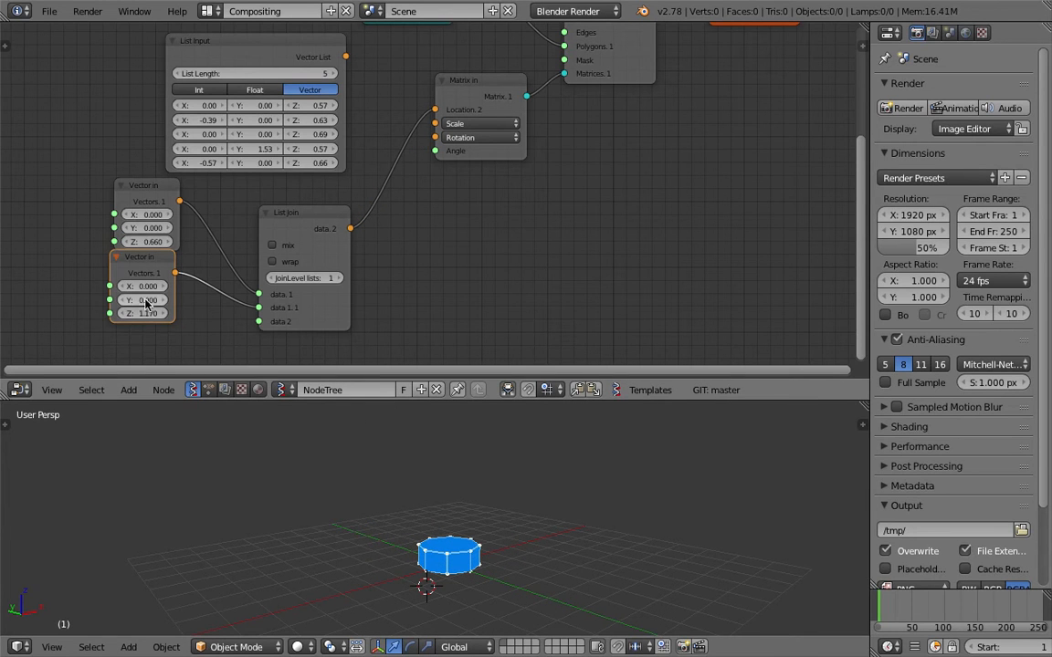
# Set the List Join level to 2 and the second Vector in node to X 0.69, Y 1.05, Z 1.08
pyautogui.click(337, 279)
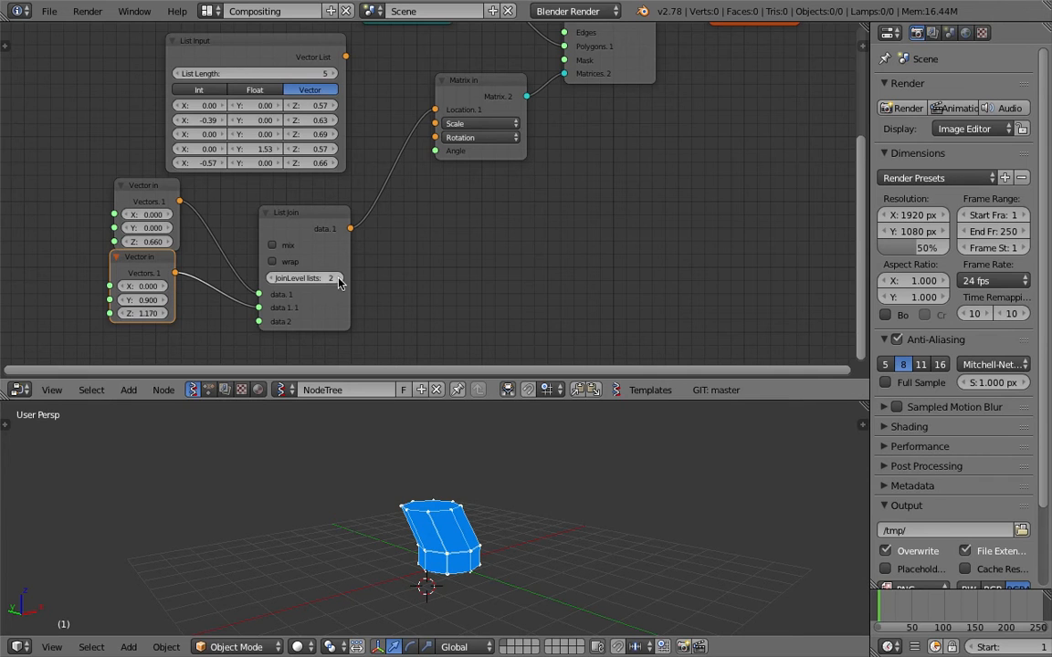
pyautogui.scroll(1, 289, 285)
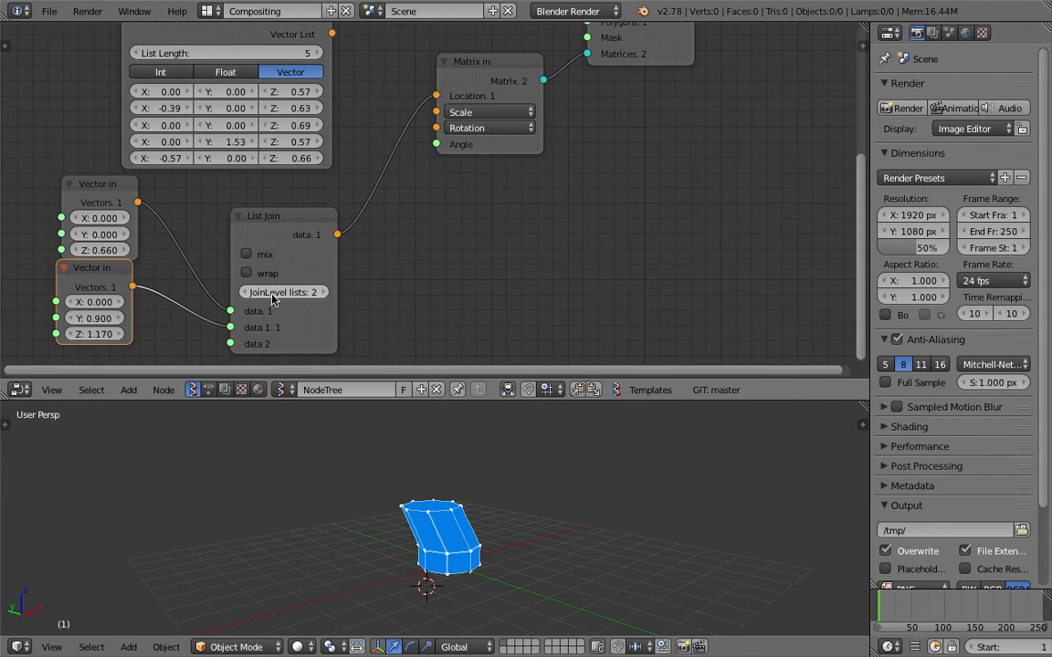
pyautogui.scroll(-1, 274, 280)
pyautogui.moveTo(188, 294); pyautogui.dragTo(244, 293, button='middle')
pyautogui.moveTo(167, 334); pyautogui.dragTo(164, 333)
pyautogui.moveTo(360, 223); pyautogui.dragTo(348, 211)
pyautogui.moveTo(189, 314)
pyautogui.mouseDown()
pyautogui.moveTo(211, 315)
pyautogui.moveTo(192, 314)
pyautogui.mouseUp()
pyautogui.moveTo(162, 301); pyautogui.dragTo(180, 300)
pyautogui.scroll(-2, 166, 302)
# Duplicate the lower Vector in node beneath itself, connect it to List Join's third input, and set it to X 2.88, Y 1.65
pyautogui.moveTo(209, 262); pyautogui.dragTo(218, 220, button='middle')
pyautogui.hotkey('shift', 'd')
pyautogui.click(219, 298)
pyautogui.moveTo(257, 296); pyautogui.dragTo(312, 261)
pyautogui.moveTo(226, 309); pyautogui.dragTo(301, 308)
# Delete the three Vector in nodes and the List Join node, and reduce the List Input's length to 3
pyautogui.rightClick(236, 153)
pyautogui.keyDown('shift'); pyautogui.rightClick(224, 210); pyautogui.keyUp('shift')
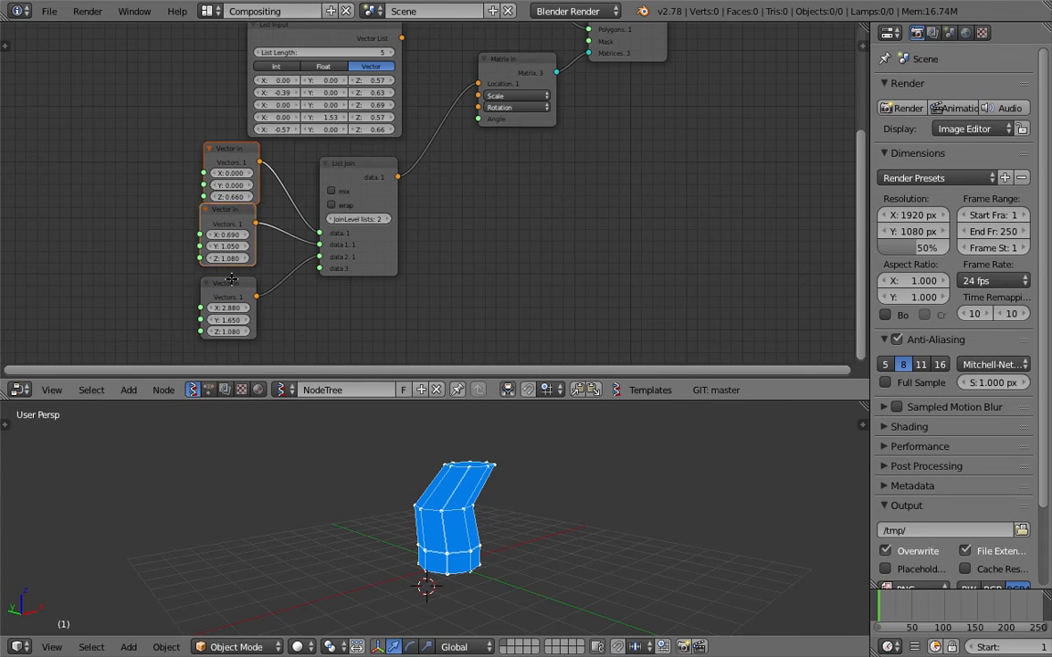
pyautogui.keyDown('shift'); pyautogui.rightClick(353, 170); pyautogui.keyUp('shift')
pyautogui.press('x')
pyautogui.moveTo(353, 170); pyautogui.dragTo(359, 259, button='middle')
pyautogui.scroll(5, 359, 259)
# Save the file and connect the List Input's vector list to the Matrix in node's Location
pyautogui.hotkey('ctrl', 's')
pyautogui.click(359, 257)
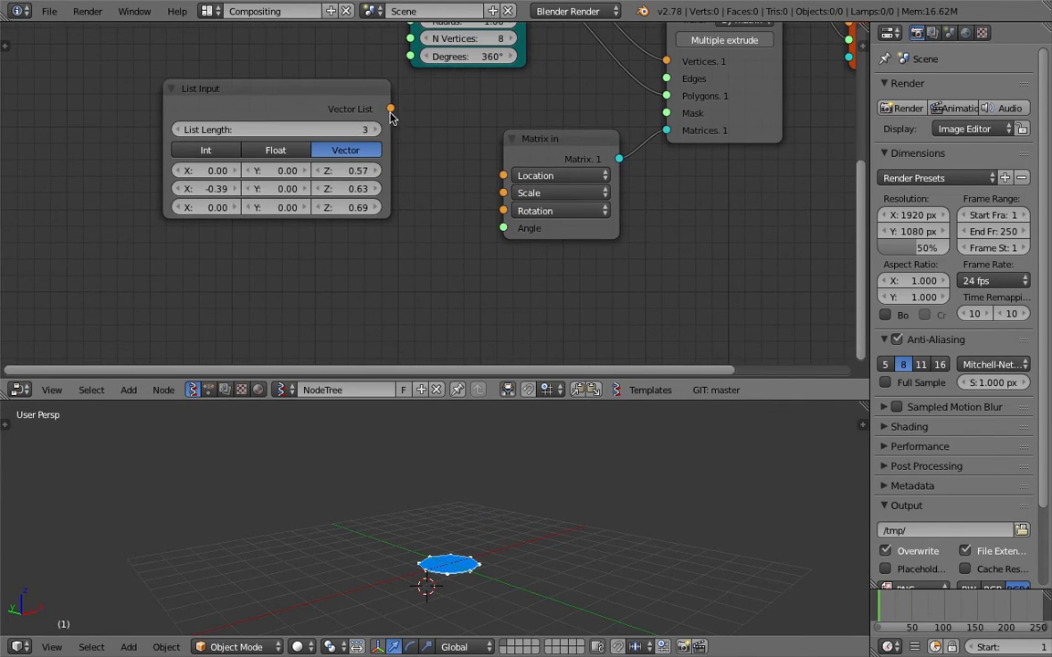
pyautogui.moveTo(390, 112); pyautogui.dragTo(447, 155)
pyautogui.moveTo(505, 176); pyautogui.dragTo(504, 175)
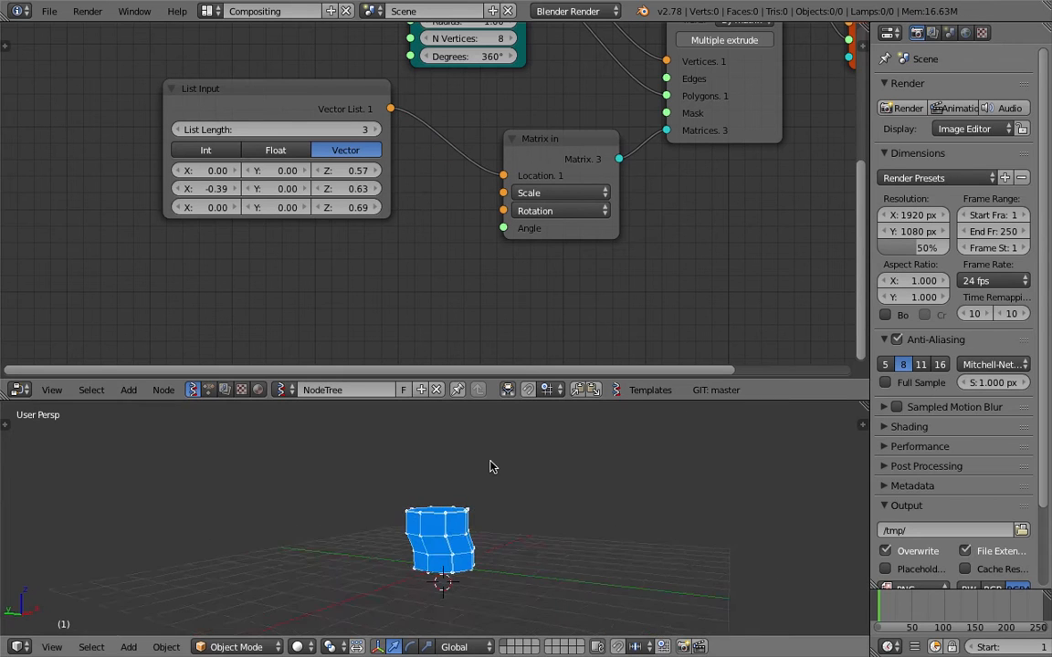
# Set the Z of all three location vectors to 1, the first vector's X to 0.09 and the second's X to 0
pyautogui.moveTo(345, 189); pyautogui.dragTo(340, 208)
pyautogui.write('1')
pyautogui.press('Return')
pyautogui.click(229, 169)
pyautogui.click(282, 168)
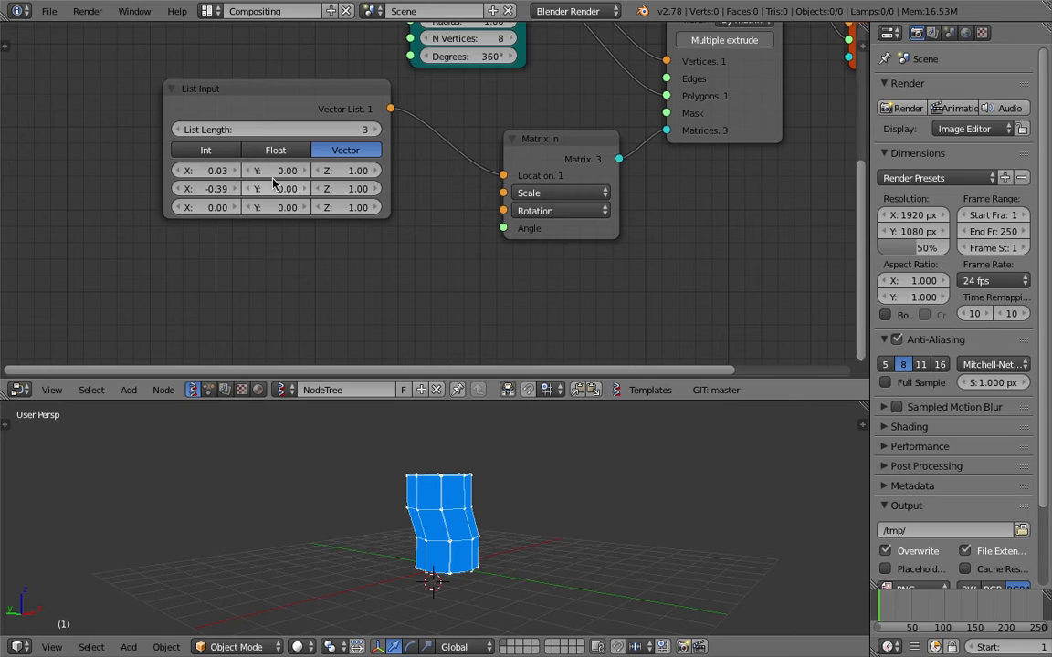
pyautogui.moveTo(219, 171); pyautogui.dragTo(234, 211)
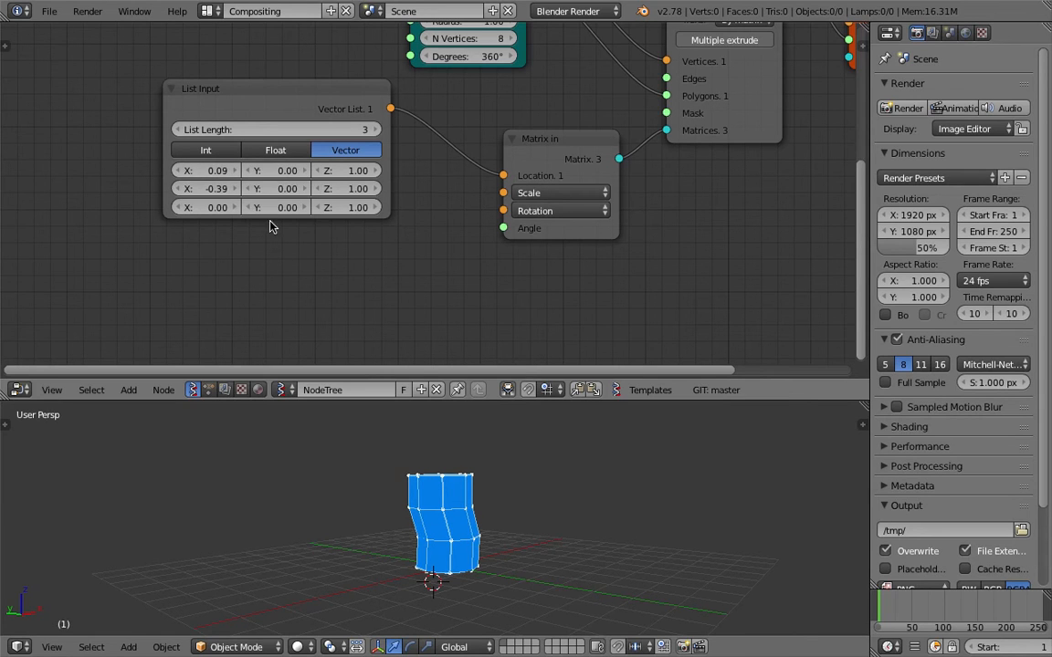
pyautogui.click(209, 185)
pyautogui.write('0')
pyautogui.press('Return')
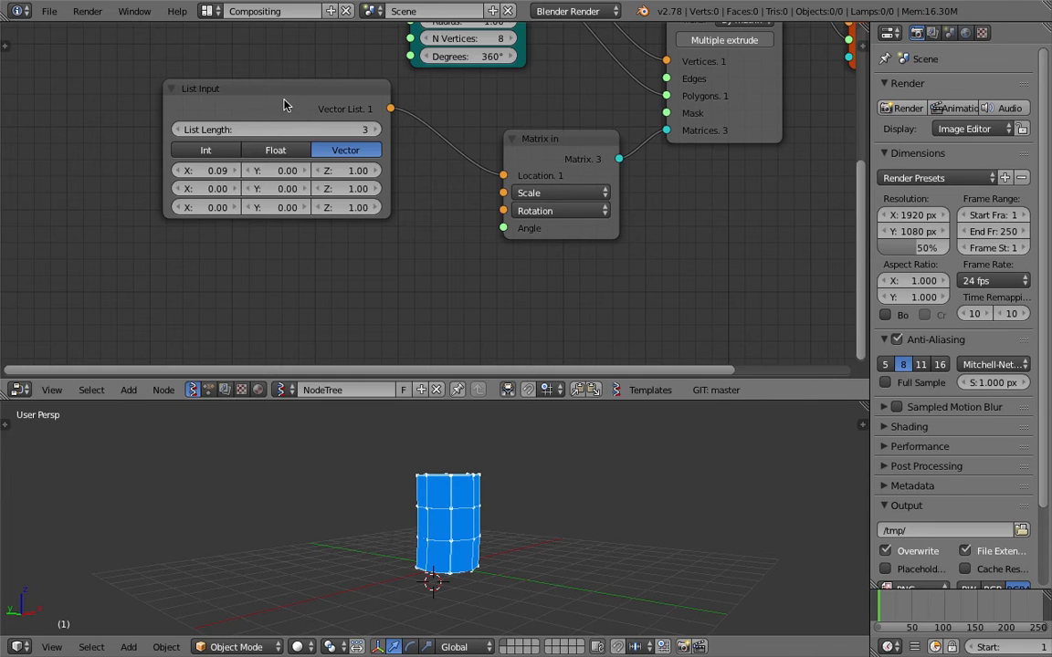
# Move the List Input node closer to the Matrix in node and save the file
pyautogui.moveTo(284, 102); pyautogui.dragTo(309, 121)
pyautogui.hotkey('ctrl', 's')
pyautogui.click(309, 122)
pyautogui.moveTo(482, 126); pyautogui.dragTo(427, 167, button='middle')
pyautogui.scroll(-1, 427, 167)
pyautogui.scroll(1, 429, 172)
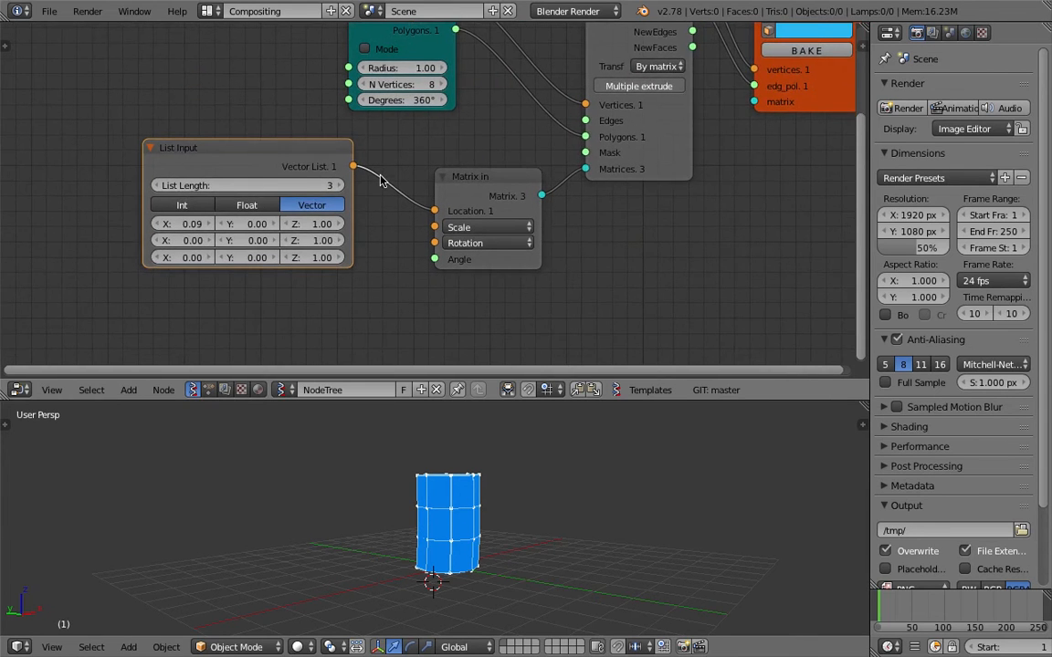
# Set the first location vector's X to 0 and the second vector's Z to 0.52, and save the file
pyautogui.moveTo(460, 458); pyautogui.dragTo(455, 498, button='middle')
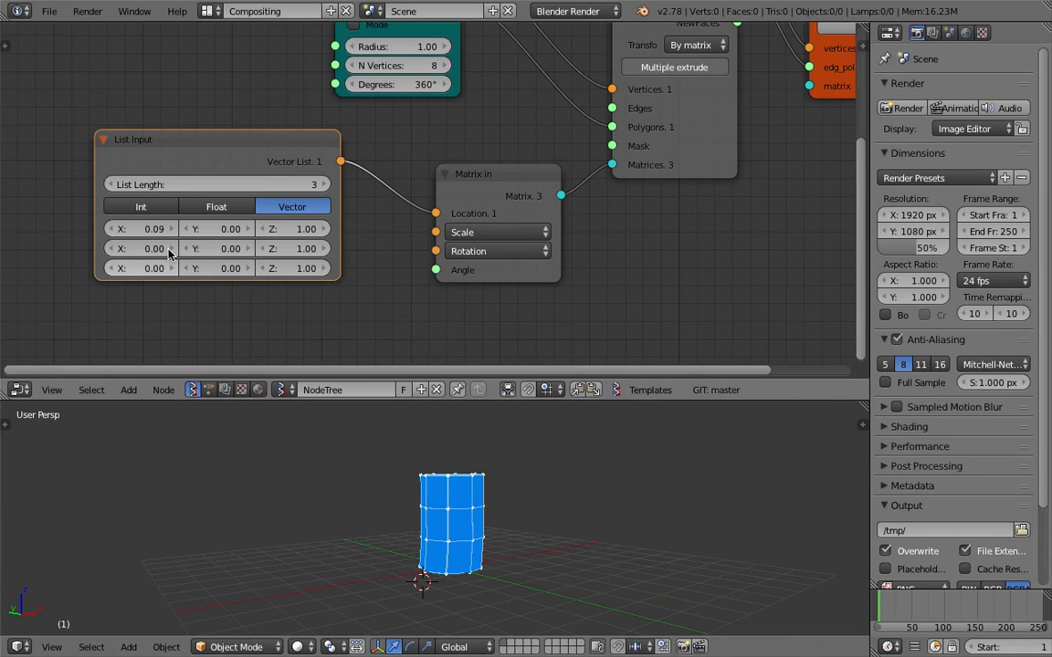
pyautogui.press('Escape')
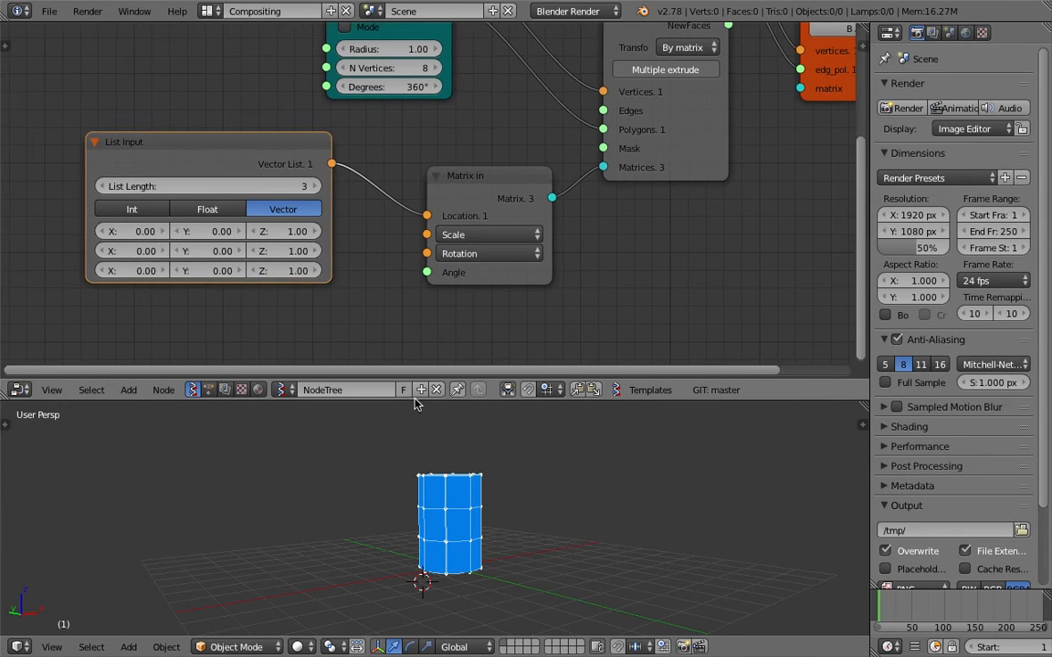
pyautogui.moveTo(429, 521); pyautogui.dragTo(489, 547, button='middle')
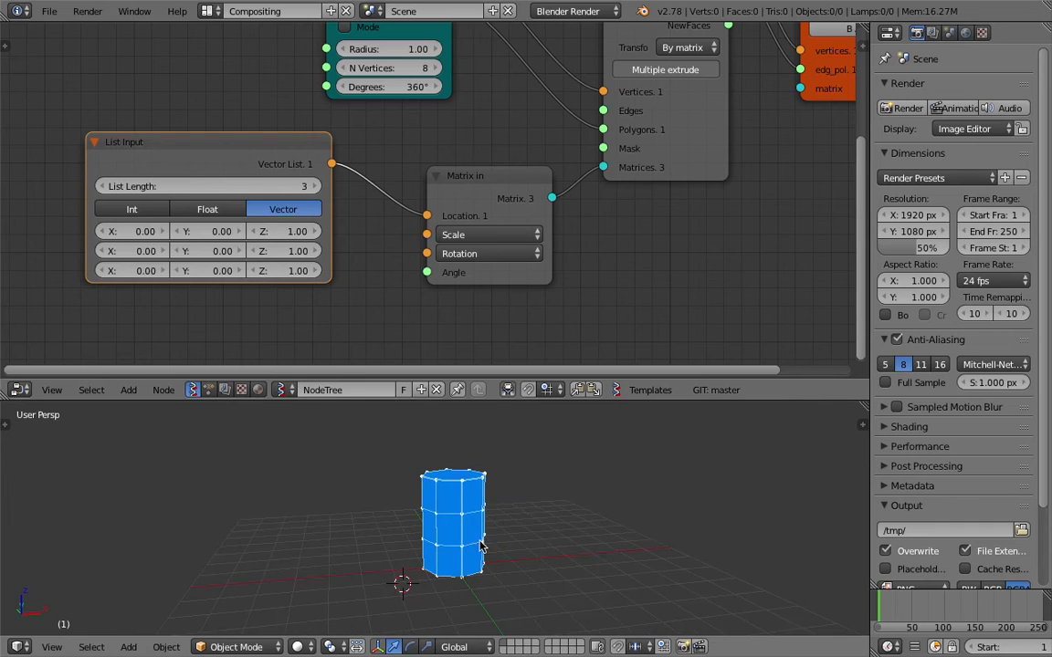
pyautogui.scroll(-1, 358, 278)
pyautogui.moveTo(345, 261); pyautogui.dragTo(354, 262, button='middle')
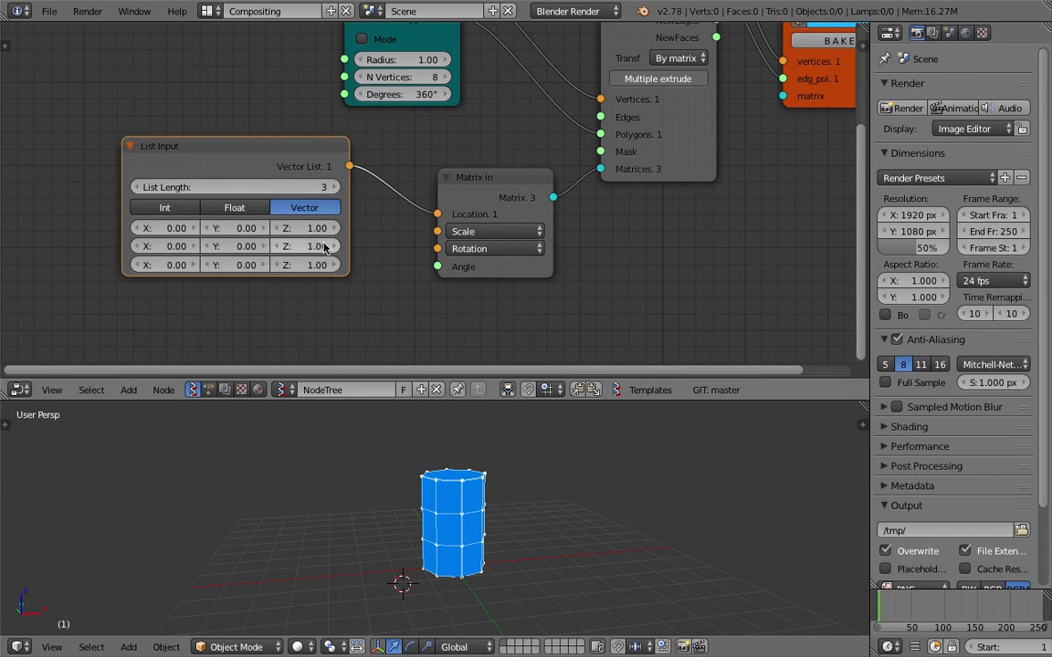
pyautogui.moveTo(362, 424); pyautogui.dragTo(387, 403, button='middle')
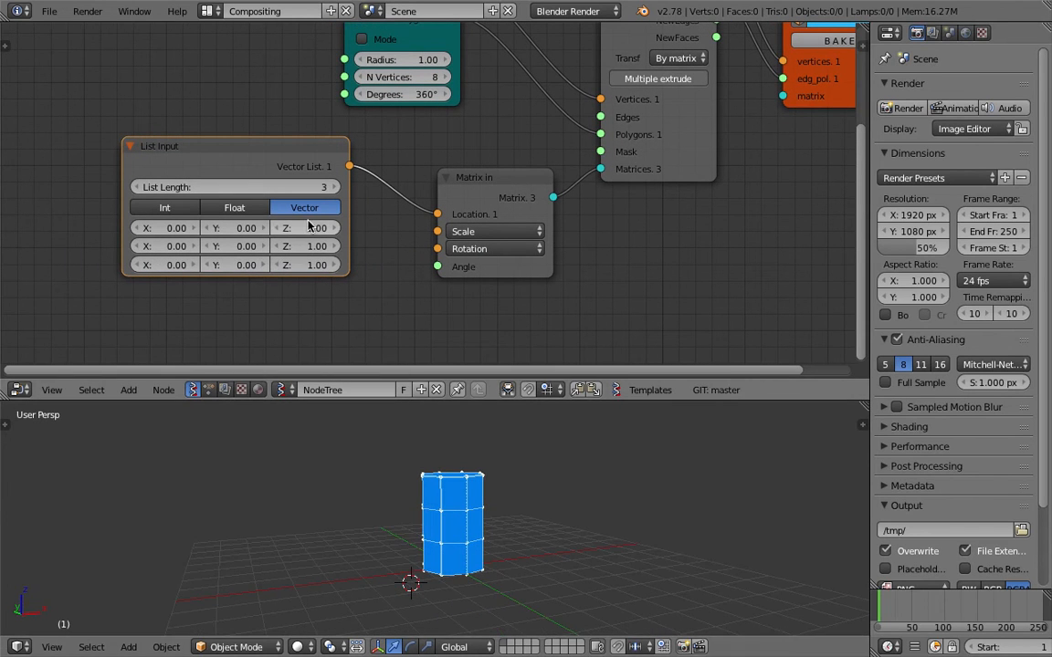
pyautogui.scroll(1, 297, 248)
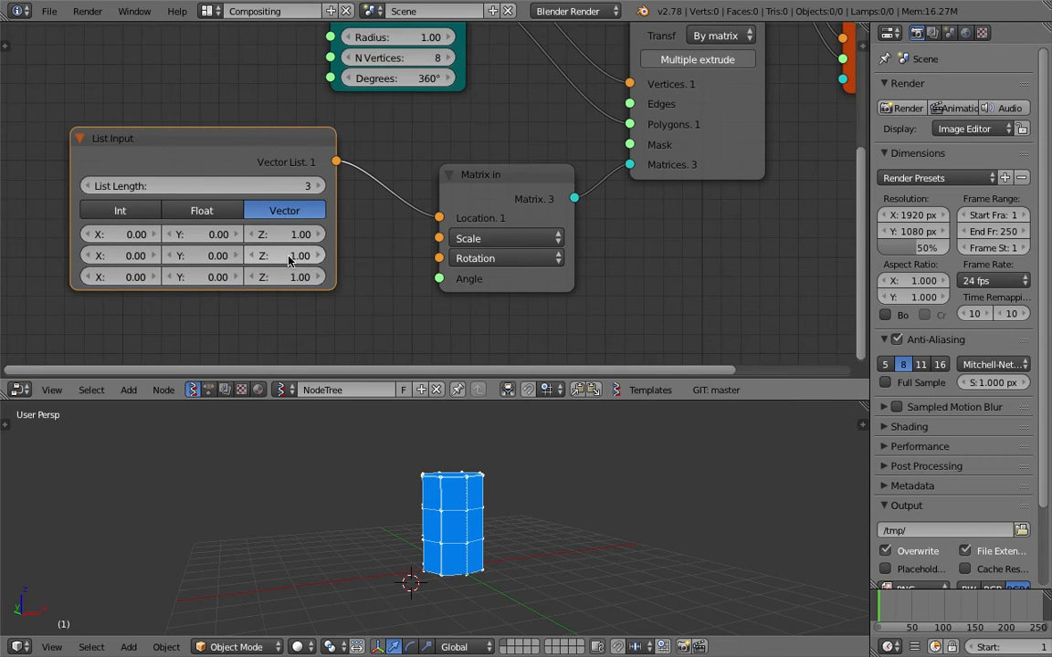
pyautogui.moveTo(279, 259)
pyautogui.mouseDown()
pyautogui.moveTo(228, 259)
pyautogui.moveTo(294, 256)
pyautogui.mouseUp()
pyautogui.hotkey('ctrl', 's')
pyautogui.click(365, 277)
# Move the List Input node up and away from the Matrix in node to free space below it
pyautogui.scroll(-1, 366, 276)
pyautogui.moveTo(367, 274); pyautogui.dragTo(381, 254, button='middle')
pyautogui.moveTo(308, 125); pyautogui.dragTo(264, 101)
pyautogui.scroll(-2, 294, 119)
pyautogui.moveTo(494, 175); pyautogui.dragTo(478, 180)
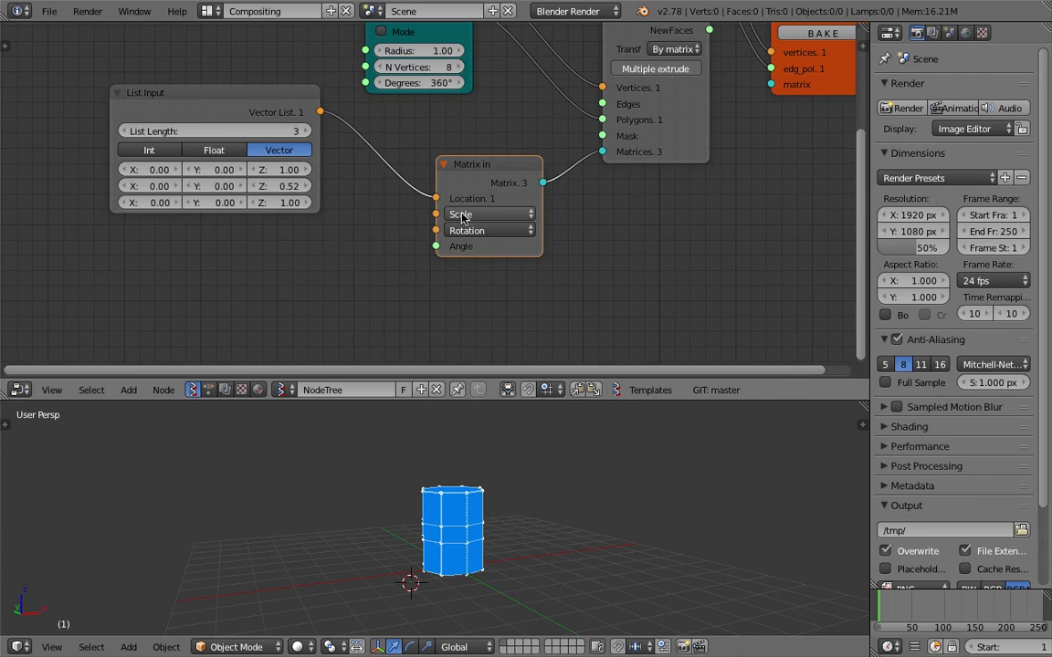
pyautogui.moveTo(284, 111); pyautogui.dragTo(238, 84)
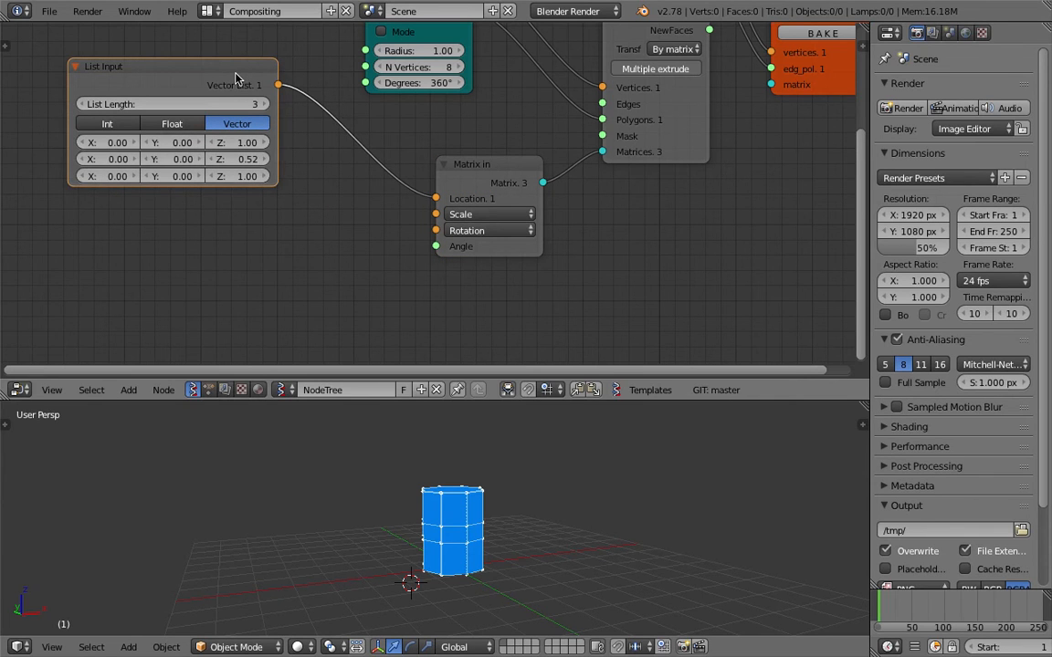
# Duplicate the List Input node below the original and connect the copy to the Matrix in node's Scale
pyautogui.hotkey('shift', 'd')
pyautogui.click(230, 231)
pyautogui.moveTo(272, 237); pyautogui.dragTo(386, 205)
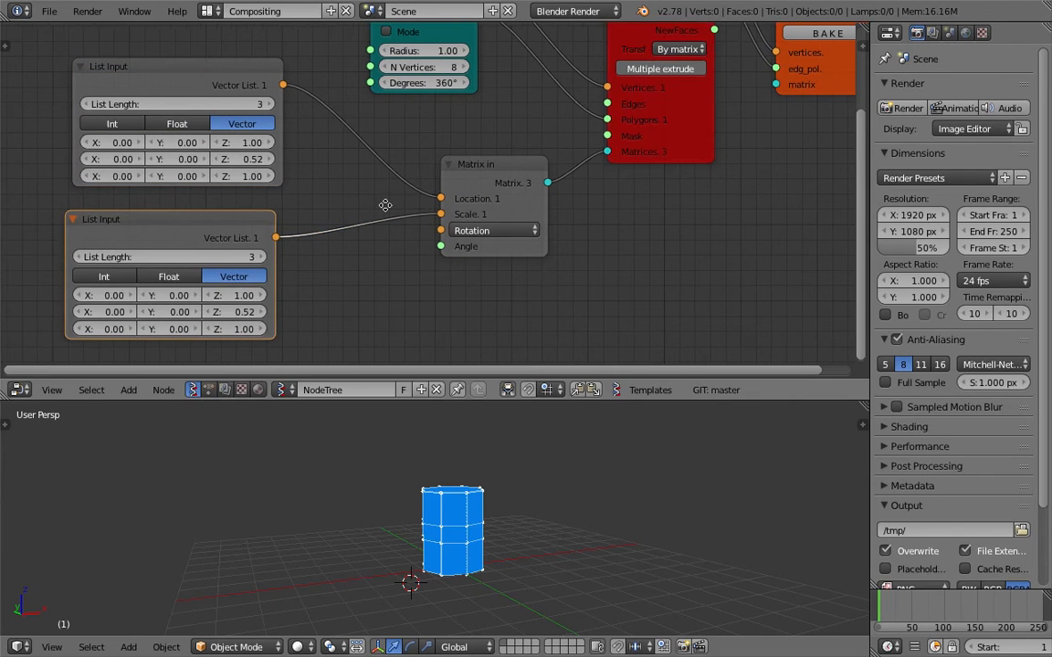
pyautogui.moveTo(386, 205); pyautogui.dragTo(455, 180, button='middle')
# Set the scale vectors to (0.75, 0.45, 1.57), (1.65, 0.99, 1.33) and (1.17, 1.14, 1.00), and save the file
pyautogui.moveTo(217, 269)
pyautogui.mouseDown()
pyautogui.moveTo(230, 268)
pyautogui.moveTo(210, 274)
pyautogui.moveTo(216, 291)
pyautogui.mouseUp()
pyautogui.moveTo(296, 289); pyautogui.dragTo(322, 289)
pyautogui.moveTo(238, 305); pyautogui.dragTo(252, 305)
pyautogui.moveTo(174, 304)
pyautogui.mouseDown()
pyautogui.moveTo(246, 305)
pyautogui.moveTo(181, 307)
pyautogui.mouseUp()
pyautogui.hotkey('ctrl', 's')
pyautogui.click(175, 306)
pyautogui.moveTo(239, 305); pyautogui.dragTo(255, 305)
pyautogui.moveTo(378, 417); pyautogui.dragTo(402, 434, button='middle')
pyautogui.moveTo(181, 302)
pyautogui.mouseDown()
pyautogui.moveTo(198, 302)
pyautogui.moveTo(185, 302)
pyautogui.mouseUp()
pyautogui.moveTo(548, 504); pyautogui.dragTo(584, 439, button='middle')
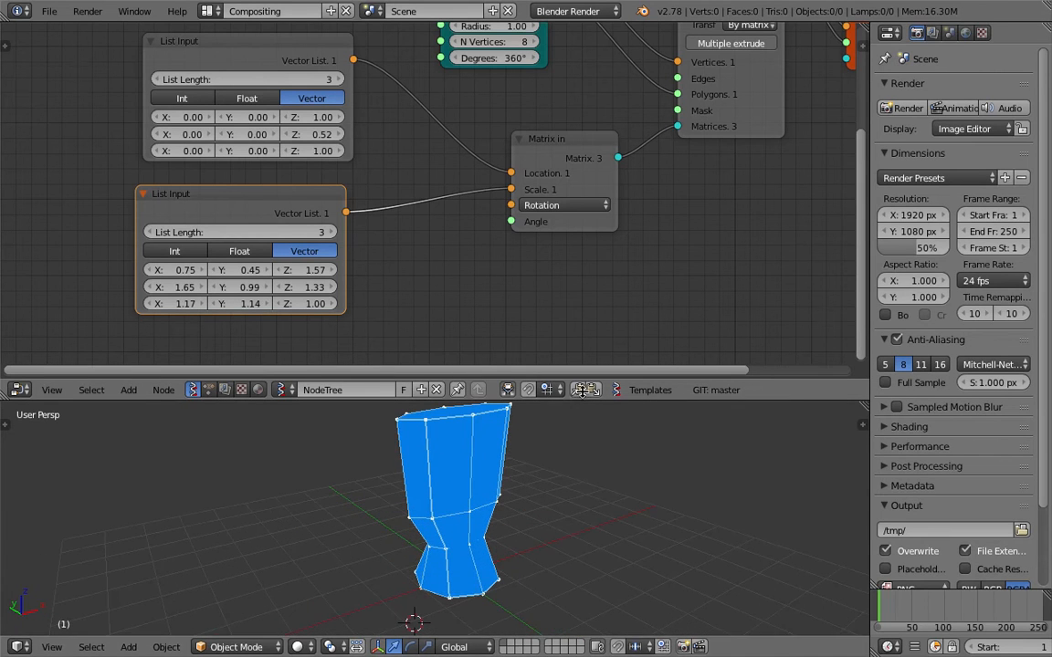
# Enlarge the 3D view area and set the third scale vector to X 1.08, Y 1.74
pyautogui.moveTo(581, 400); pyautogui.dragTo(579, 377)
pyautogui.scroll(-3, 525, 210)
pyautogui.moveTo(519, 200); pyautogui.dragTo(493, 217, button='middle')
pyautogui.scroll(3, 477, 200)
pyautogui.moveTo(524, 464); pyautogui.dragTo(420, 443, button='middle')
pyautogui.moveTo(153, 312); pyautogui.dragTo(215, 311)
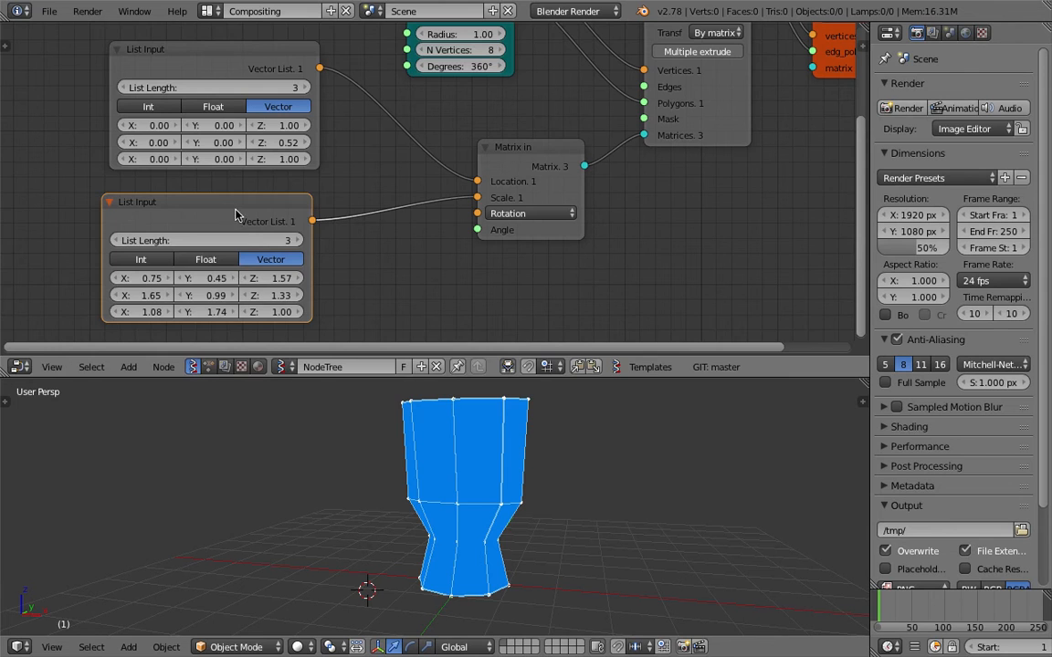
# Replace the List Input node driving the scale with a Vector in node below the location list
pyautogui.moveTo(233, 214); pyautogui.dragTo(195, 211)
pyautogui.press('x')
pyautogui.moveTo(316, 209); pyautogui.dragTo(326, 197, button='middle')
pyautogui.hotkey('shift', 'a')
pyautogui.click(307, 199)
pyautogui.write('vec')
pyautogui.press('Down')
pyautogui.press('Return')
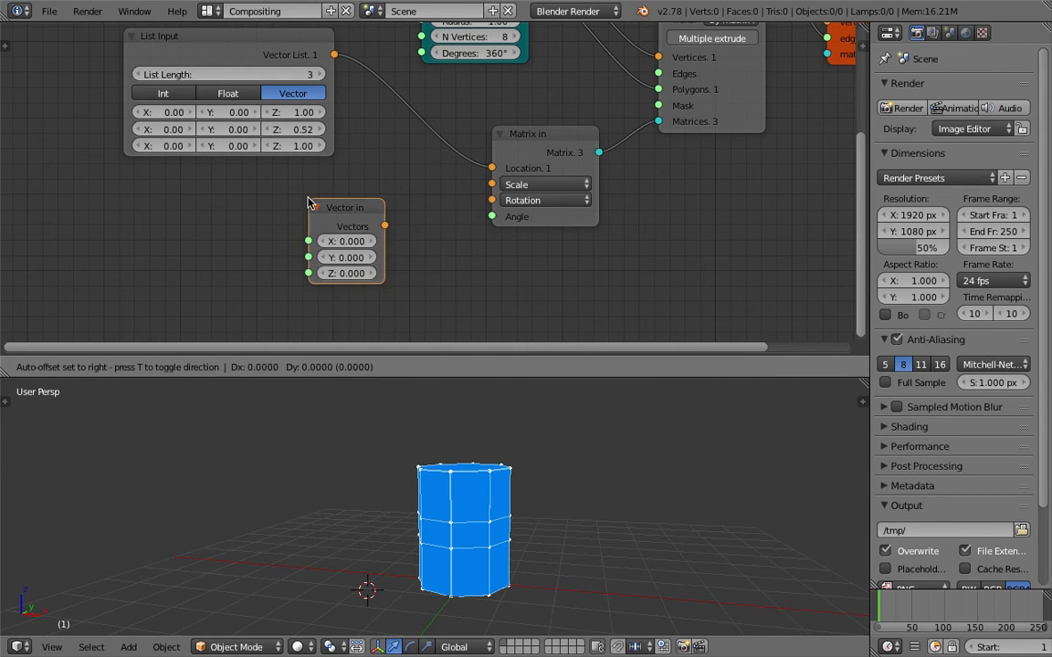
pyautogui.click(331, 182)
# Connect the Vector in node to the Matrix in node's Scale and save the file
pyautogui.moveTo(408, 209); pyautogui.dragTo(494, 185)
pyautogui.hotkey('ctrl', 's')
pyautogui.click(356, 187)
# Set the Vector in node's X, Y and Z to 1.17 and move it closer to the Matrix in node
pyautogui.moveTo(370, 225); pyautogui.dragTo(470, 256)
pyautogui.moveTo(335, 217); pyautogui.dragTo(356, 210, button='middle')
pyautogui.moveTo(385, 219); pyautogui.dragTo(385, 249)
pyautogui.click(394, 181)
pyautogui.moveTo(395, 182); pyautogui.dragTo(418, 169)
pyautogui.hotkey('shift', 'a')
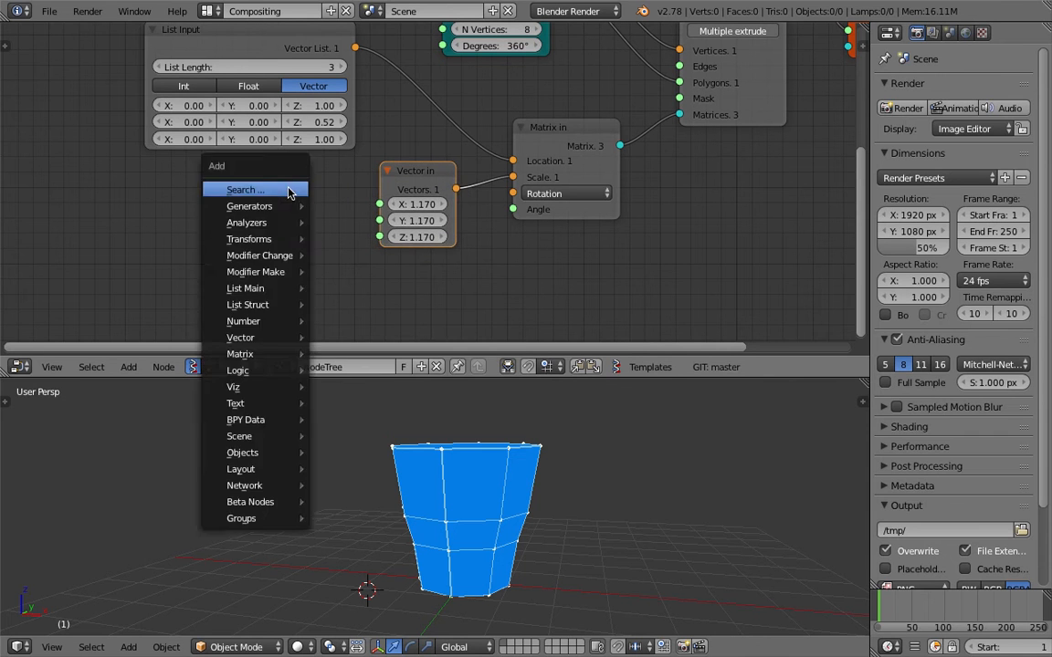
pyautogui.click(288, 193)
pyautogui.write('f')
pyautogui.press('Escape')
# Duplicate the List Input node below the original and set the copy to Float with a list length of 3
pyautogui.scroll(-1, 204, 137)
pyautogui.click(251, 67)
pyautogui.hotkey('shift', 'd')
pyautogui.click(218, 195)
pyautogui.scroll(2, 218, 195)
pyautogui.click(213, 230)
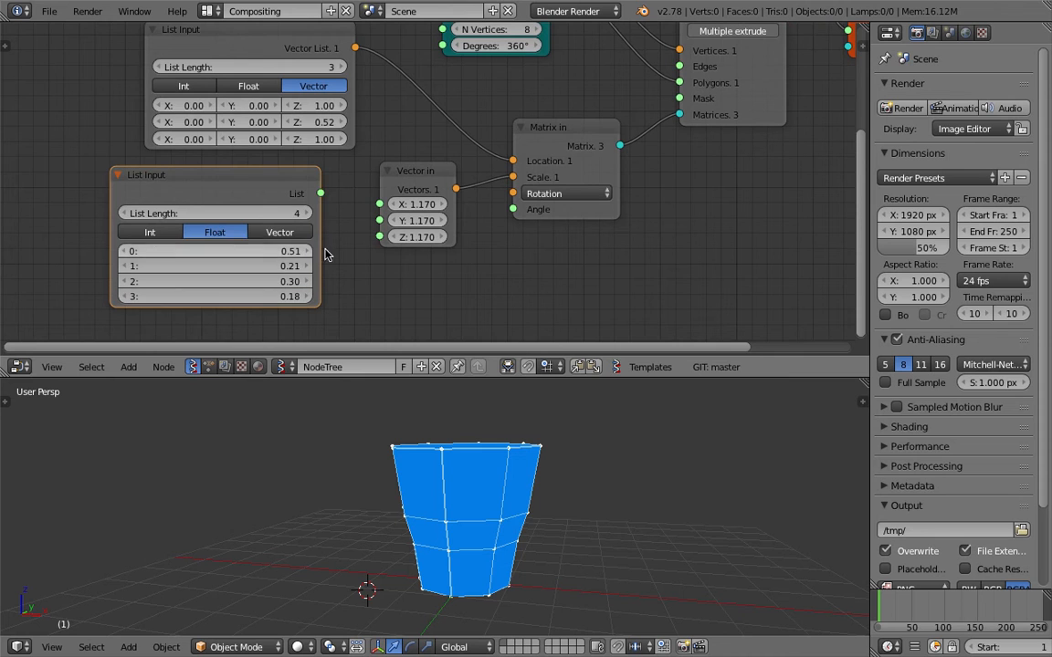
pyautogui.moveTo(160, 214); pyautogui.dragTo(144, 216)
# Connect the float list to the Vector in node's X, Y and Z, and save over multi_extrude_demo_001.blend
pyautogui.moveTo(320, 194); pyautogui.dragTo(380, 237)
pyautogui.hotkey('ctrl', 's')
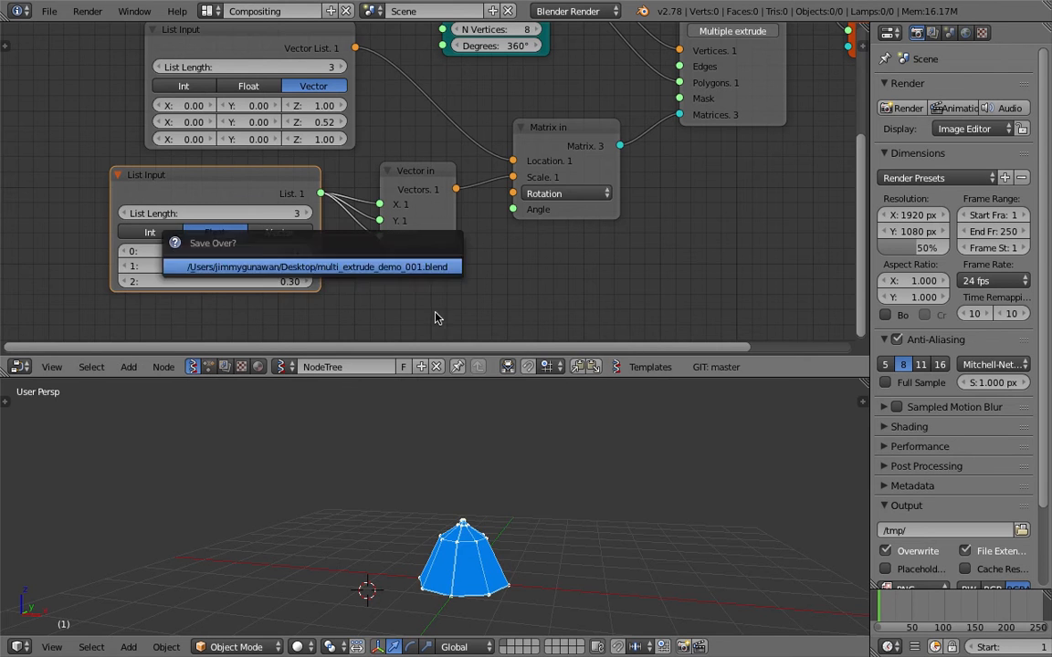
pyautogui.press('Return')
# Set all three values of the float list to 1
pyautogui.scroll(2, 485, 505)
pyautogui.scroll(2, 482, 503)
pyautogui.moveTo(256, 251); pyautogui.dragTo(279, 282)
pyautogui.hotkey('ctrl', 's')
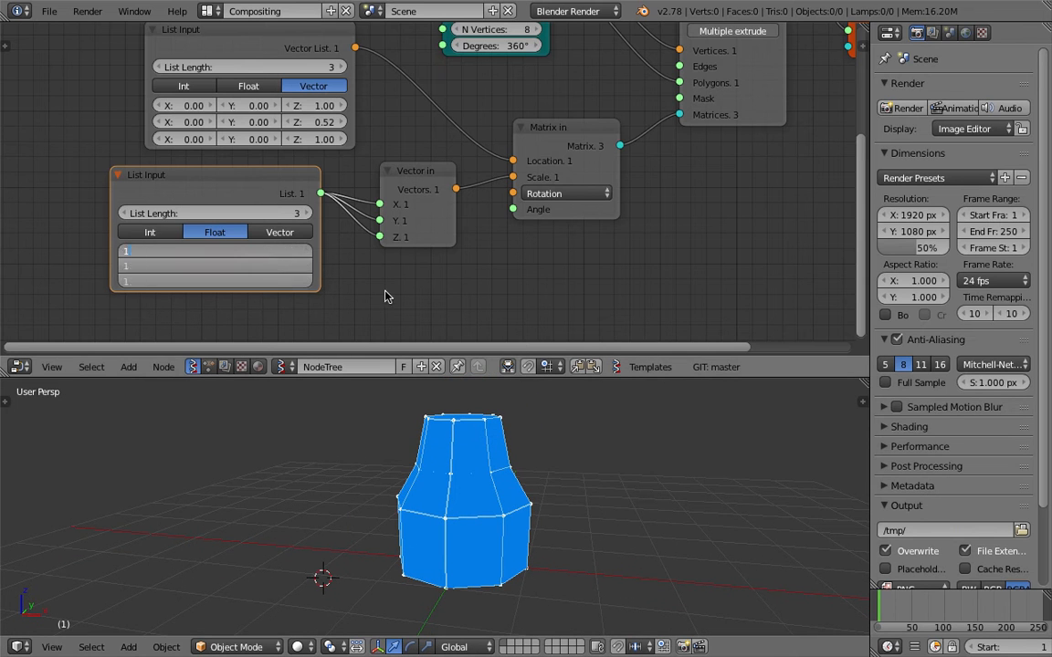
pyautogui.write('1')
pyautogui.press('Return')
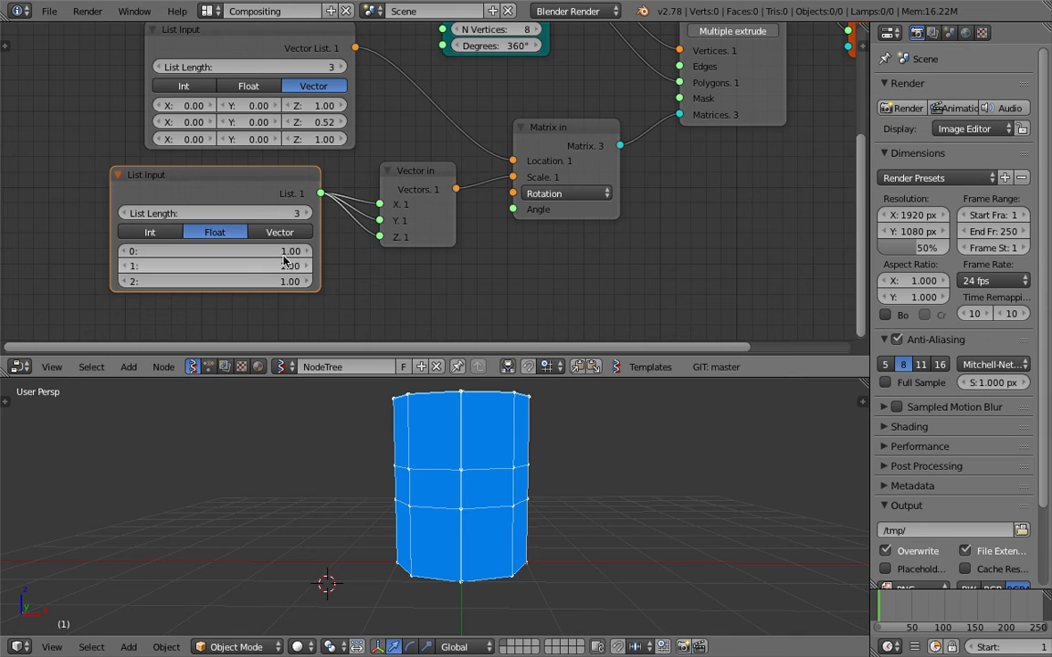
# Vary the three float scale values to reshape the extrusion, ending at 0.58, 1.36 and 0.67
pyautogui.scroll(-3, 370, 472)
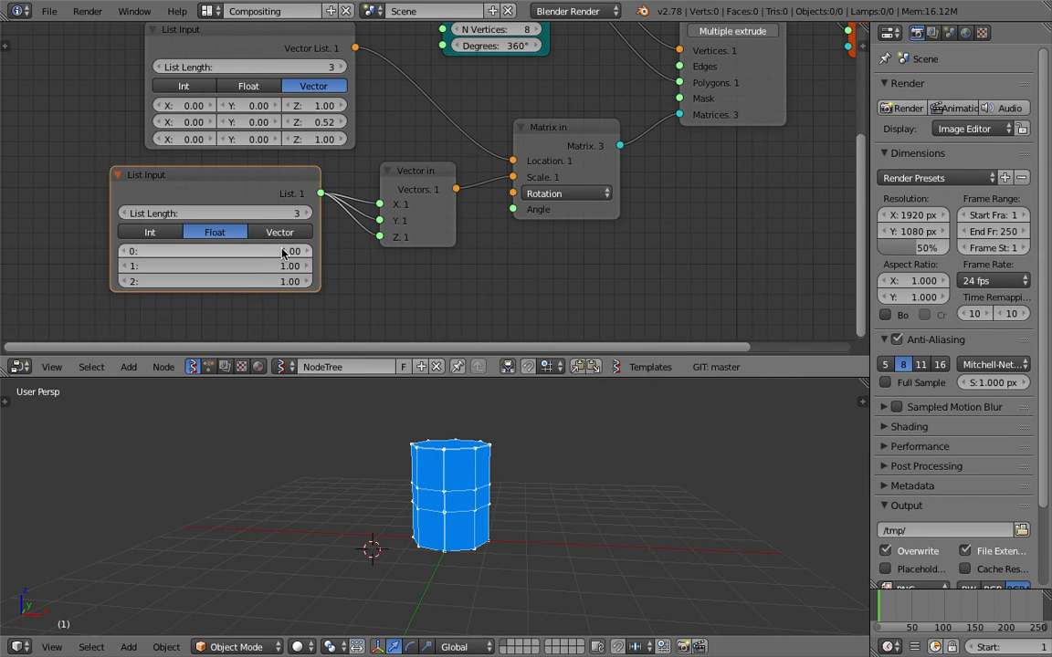
pyautogui.moveTo(284, 252); pyautogui.dragTo(225, 281)
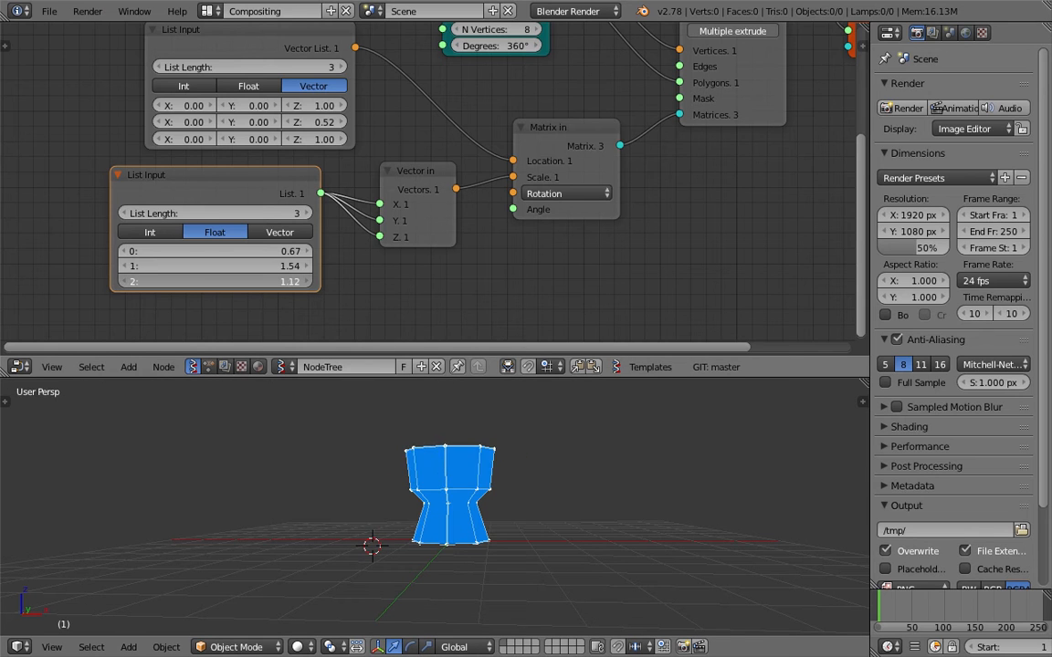
pyautogui.moveTo(228, 282); pyautogui.dragTo(273, 251)
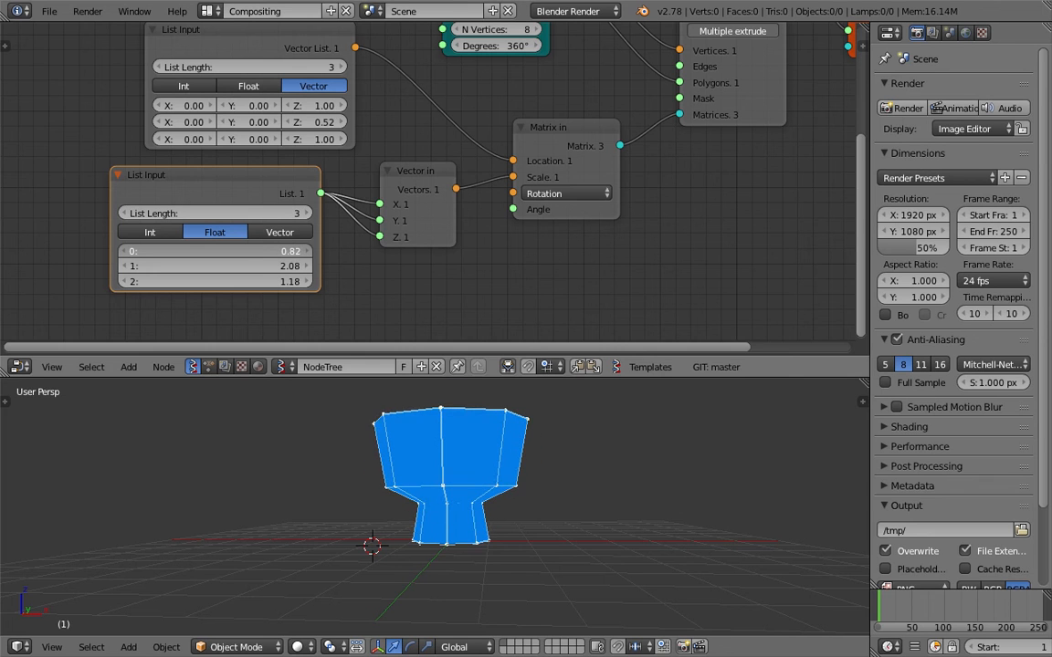
pyautogui.moveTo(274, 251); pyautogui.dragTo(159, 266)
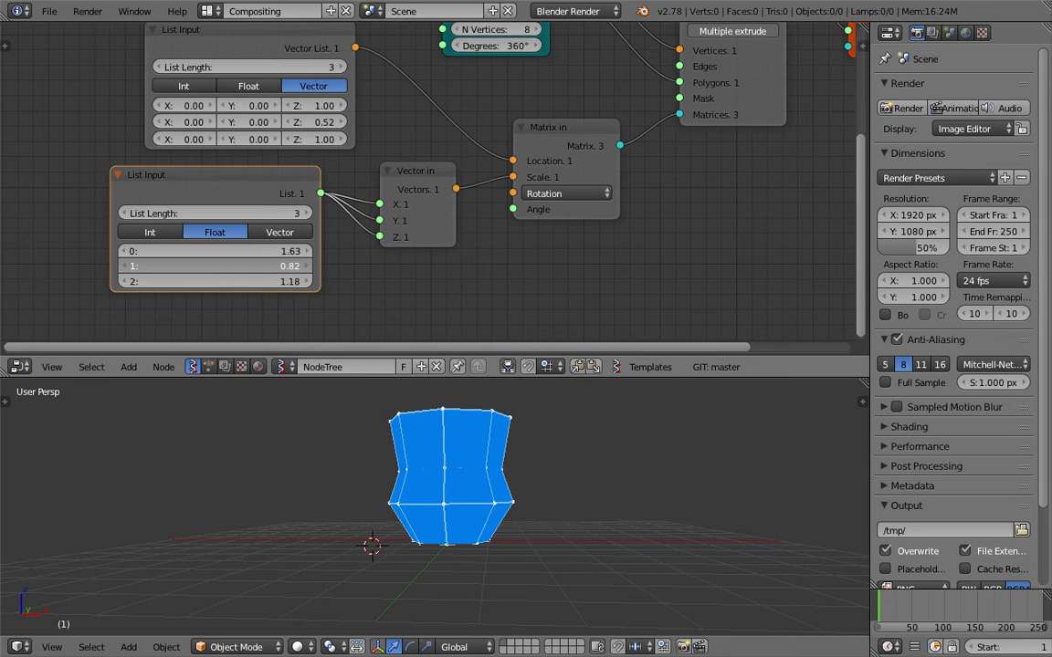
pyautogui.moveTo(265, 282); pyautogui.dragTo(390, 251)
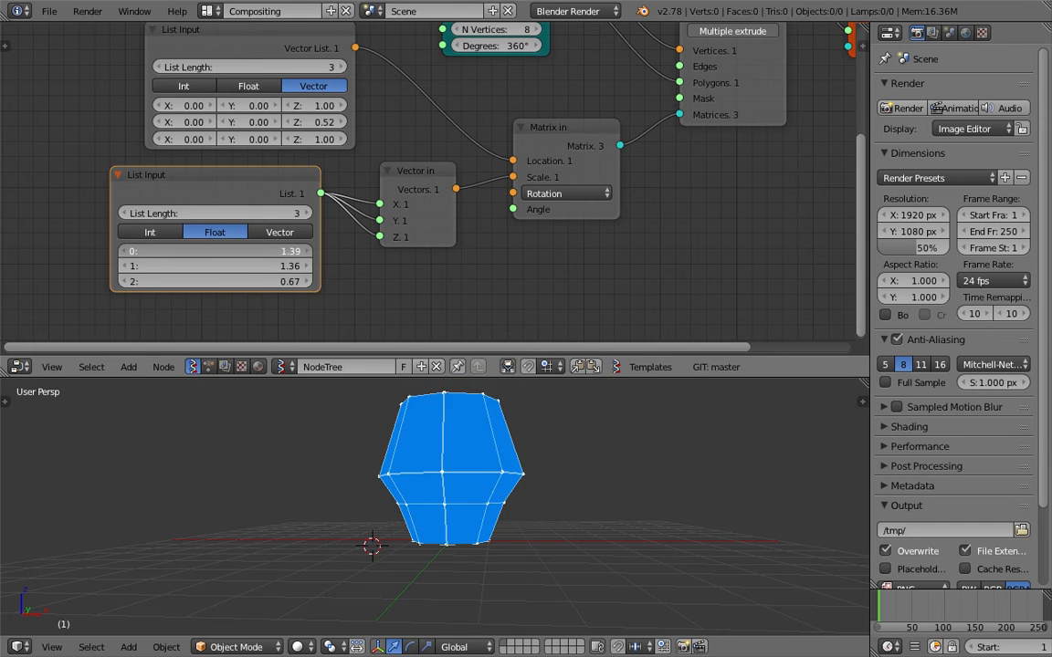
pyautogui.moveTo(294, 251); pyautogui.dragTo(267, 251)
# Set the first location vector to X -0.18, Y 0.51 and the second vector's Z to 1.36
pyautogui.moveTo(299, 213); pyautogui.dragTo(297, 238, button='middle')
pyautogui.moveTo(183, 146); pyautogui.dragTo(112, 146)
pyautogui.moveTo(184, 130); pyautogui.dragTo(168, 130)
pyautogui.moveTo(233, 131); pyautogui.dragTo(285, 131)
# Reset the X and Y of all three location vectors to 0
pyautogui.moveTo(198, 130); pyautogui.dragTo(198, 163)
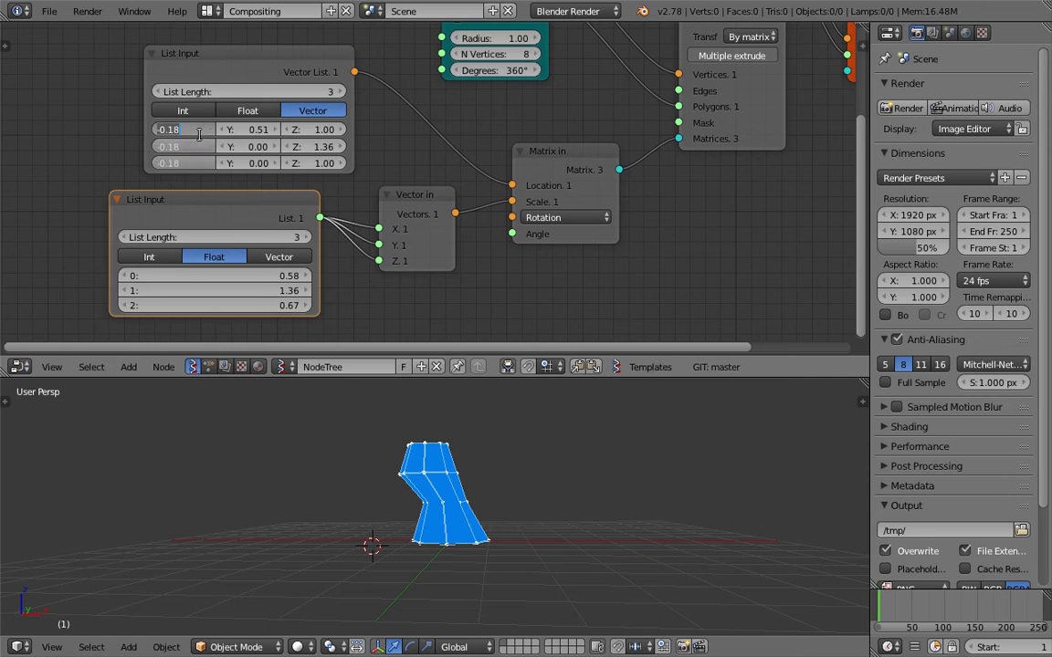
pyautogui.press('Return')
pyautogui.moveTo(253, 130); pyautogui.dragTo(253, 163)
pyautogui.write('0')
pyautogui.press('Return')
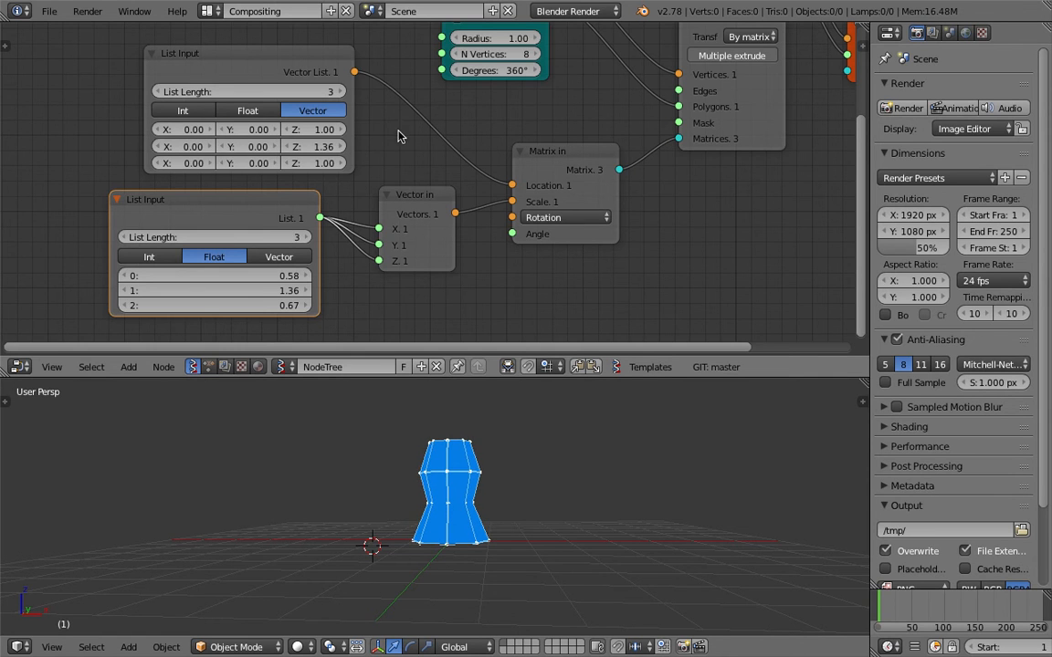
# Set the first location vector's Z to 1.06 and reposition the Vector in and Matrix in nodes
pyautogui.moveTo(335, 131)
pyautogui.mouseDown()
pyautogui.moveTo(379, 130)
pyautogui.moveTo(335, 132)
pyautogui.mouseUp()
pyautogui.moveTo(430, 194); pyautogui.dragTo(428, 190)
pyautogui.scroll(-1, 430, 193)
pyautogui.moveTo(430, 192); pyautogui.dragTo(431, 172, button='middle')
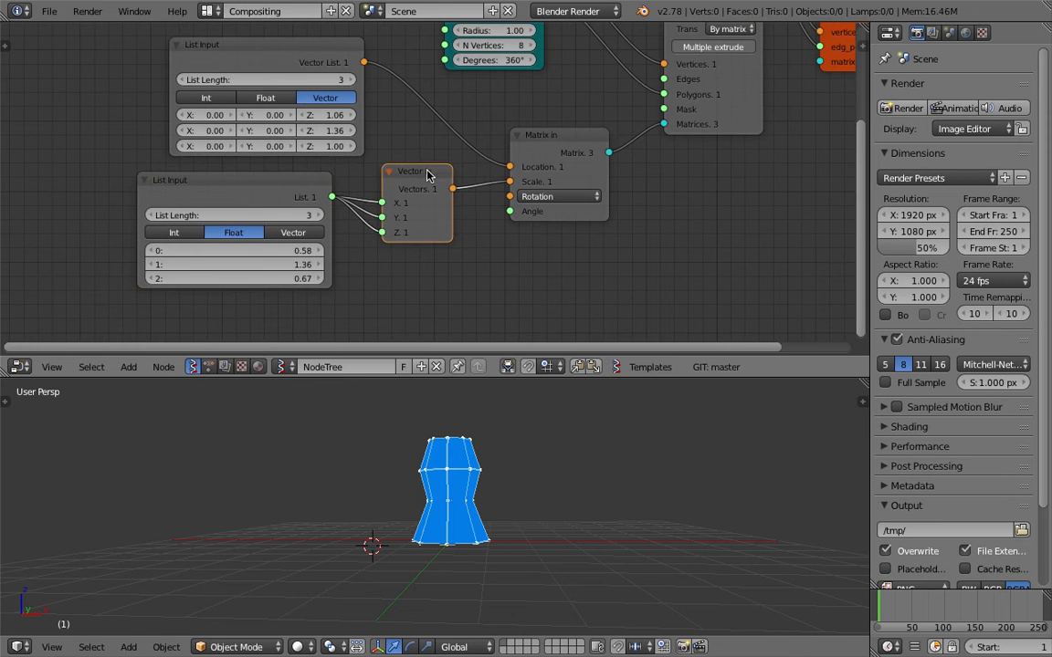
pyautogui.moveTo(430, 171); pyautogui.dragTo(422, 161)
pyautogui.moveTo(534, 157); pyautogui.dragTo(553, 142)
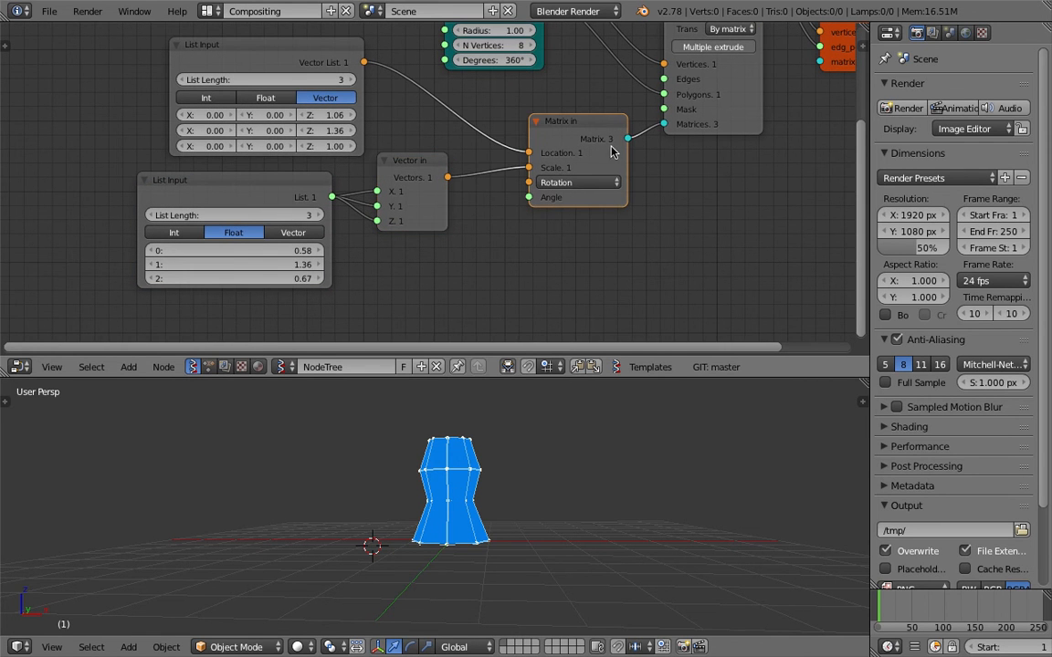
# Spread out the Circle, Extrude Region, viewer and Matrix in nodes to make more room between them
pyautogui.moveTo(604, 153); pyautogui.dragTo(534, 211, button='middle')
pyautogui.moveTo(418, 50); pyautogui.dragTo(465, 46)
pyautogui.moveTo(662, 161); pyautogui.dragTo(683, 148)
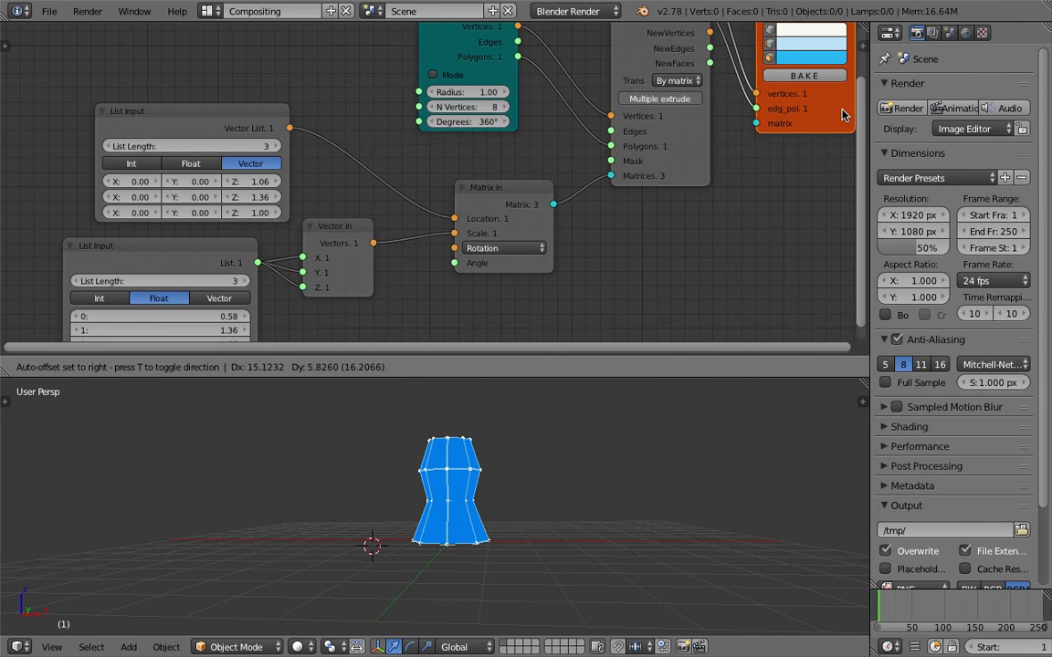
pyautogui.scroll(3, 630, 169)
pyautogui.scroll(2, 548, 174)
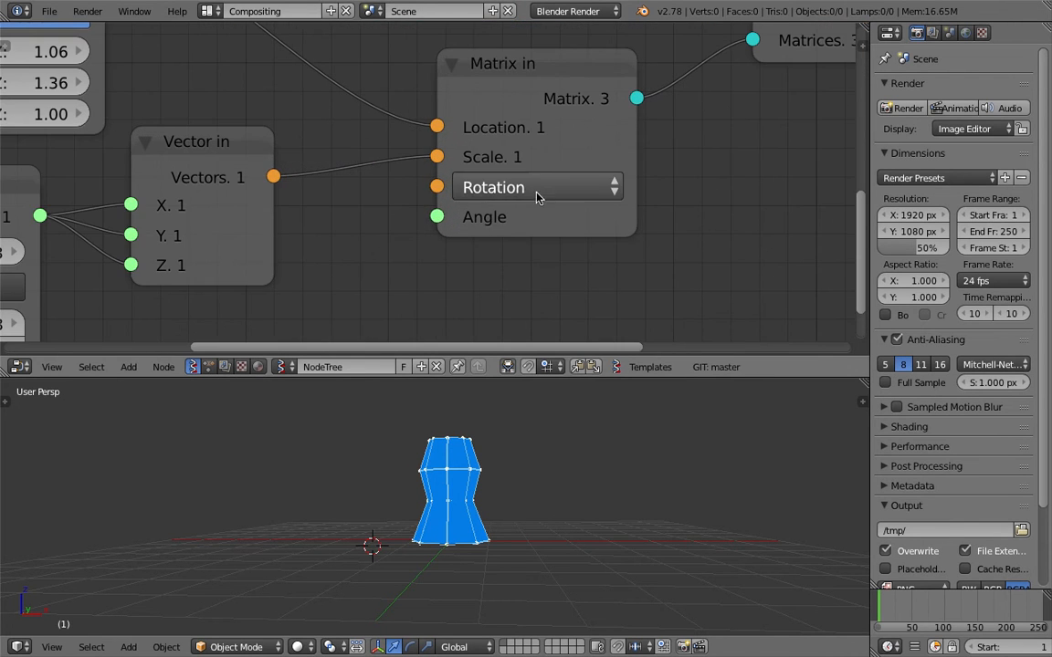
pyautogui.moveTo(550, 218); pyautogui.dragTo(575, 221)
pyautogui.scroll(-2, 606, 192)
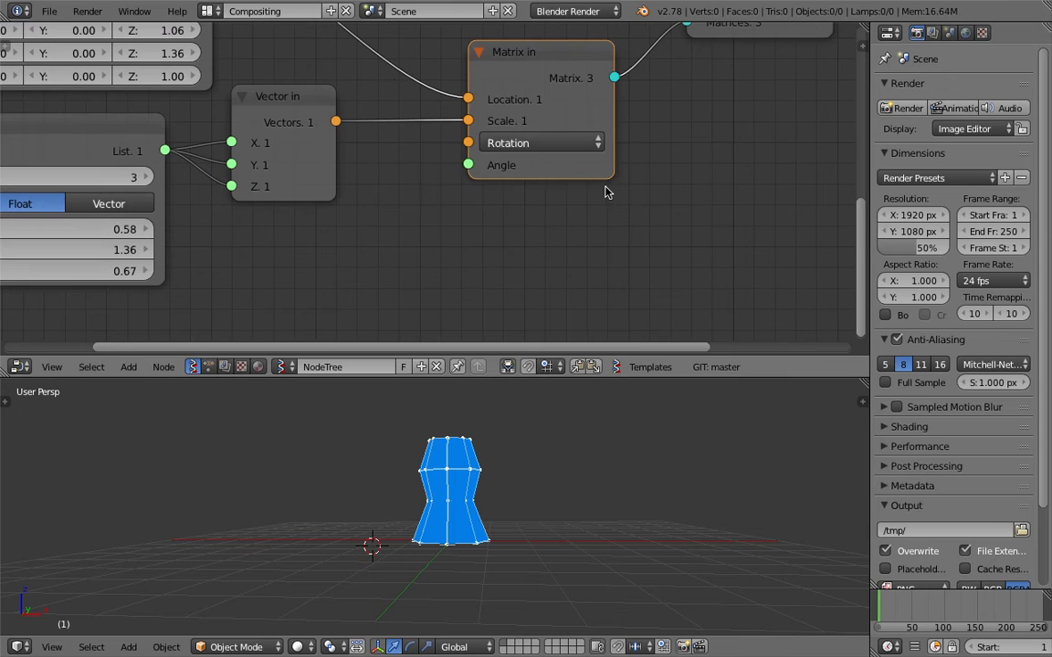
# Add a Float number node below Vector in and link its output to the Matrix in node's Angle input
pyautogui.click(546, 148)
pyautogui.click(540, 144)
pyautogui.hotkey('shift', 'a')
pyautogui.click(498, 157)
pyautogui.write('float')
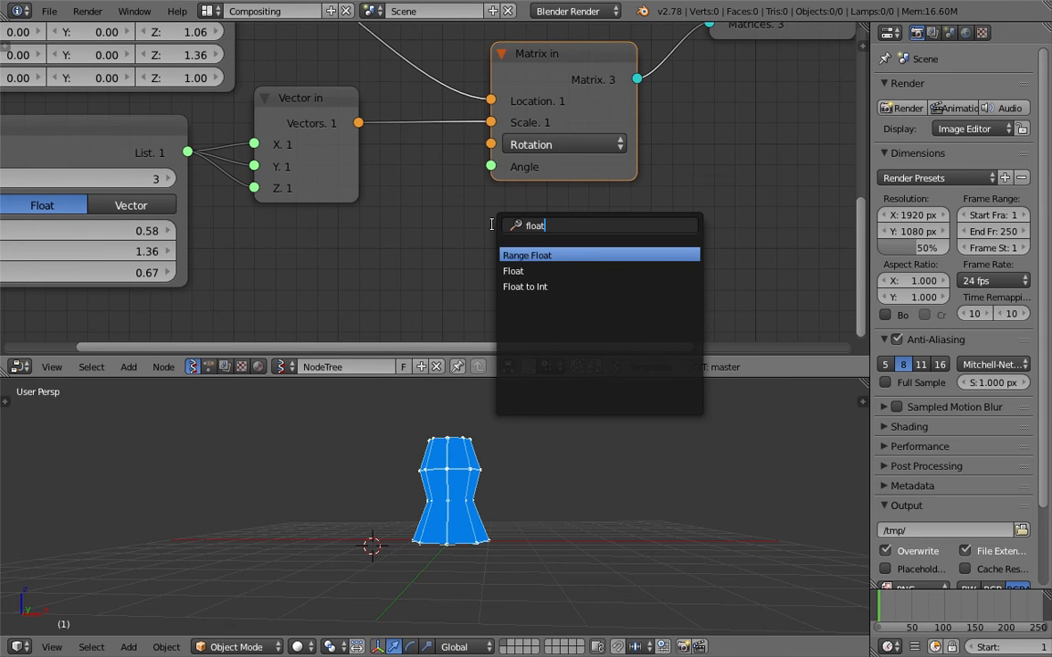
pyautogui.press('Return')
pyautogui.click(315, 245)
pyautogui.moveTo(438, 274); pyautogui.dragTo(438, 274)
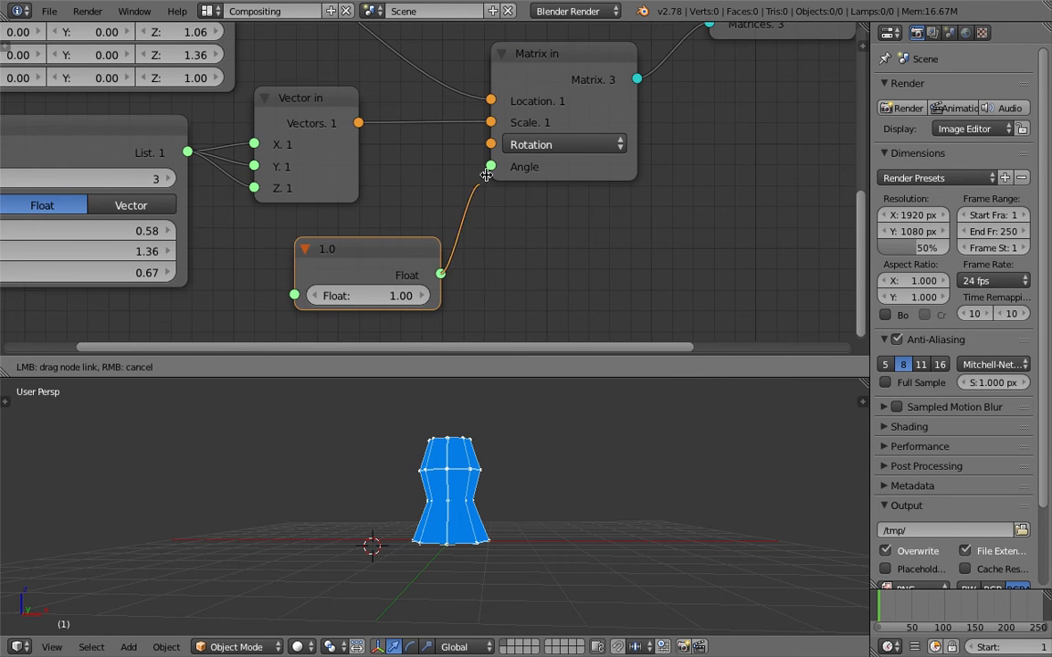
pyautogui.moveTo(494, 171); pyautogui.dragTo(493, 171)
# Try varying the Float node's angle, reset it to 0, and save the file over the existing one
pyautogui.moveTo(403, 298); pyautogui.dragTo(472, 299)
pyautogui.click(552, 144)
pyautogui.click(392, 296)
pyautogui.write('0')
pyautogui.press('Return')
pyautogui.hotkey('ctrl', 's')
pyautogui.click(389, 294)
# Set the Matrix in node's rotation axis to 1, 0, 0
pyautogui.moveTo(436, 486); pyautogui.dragTo(481, 486, button='middle')
pyautogui.click(571, 148)
pyautogui.click(578, 169)
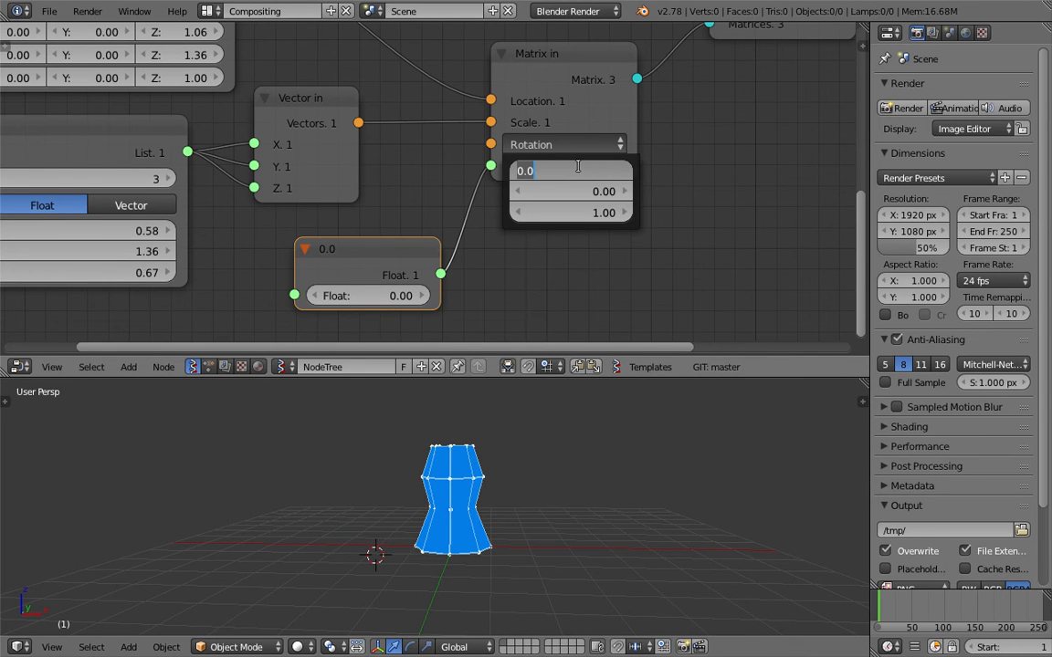
pyautogui.write('1')
pyautogui.press('Tab')
pyautogui.press('Tab')
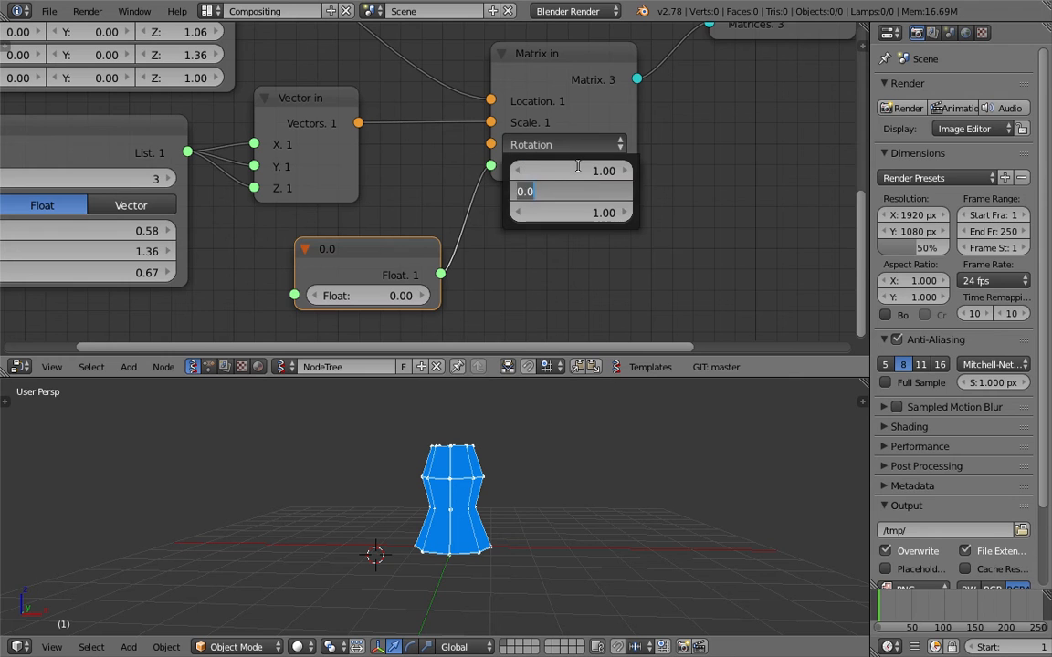
pyautogui.write('0')
pyautogui.press('Return')
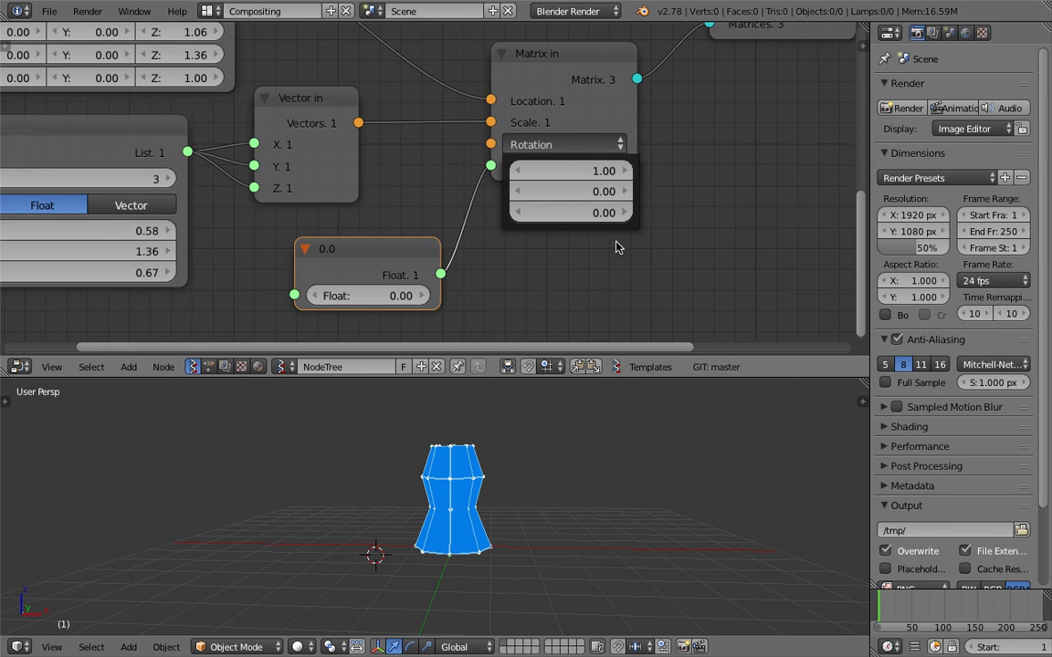
# Vary the Float node's angle through values such as 11.28 and -10.20 to tilt the extrusion, ending at 1.00
pyautogui.moveTo(416, 304); pyautogui.dragTo(489, 304)
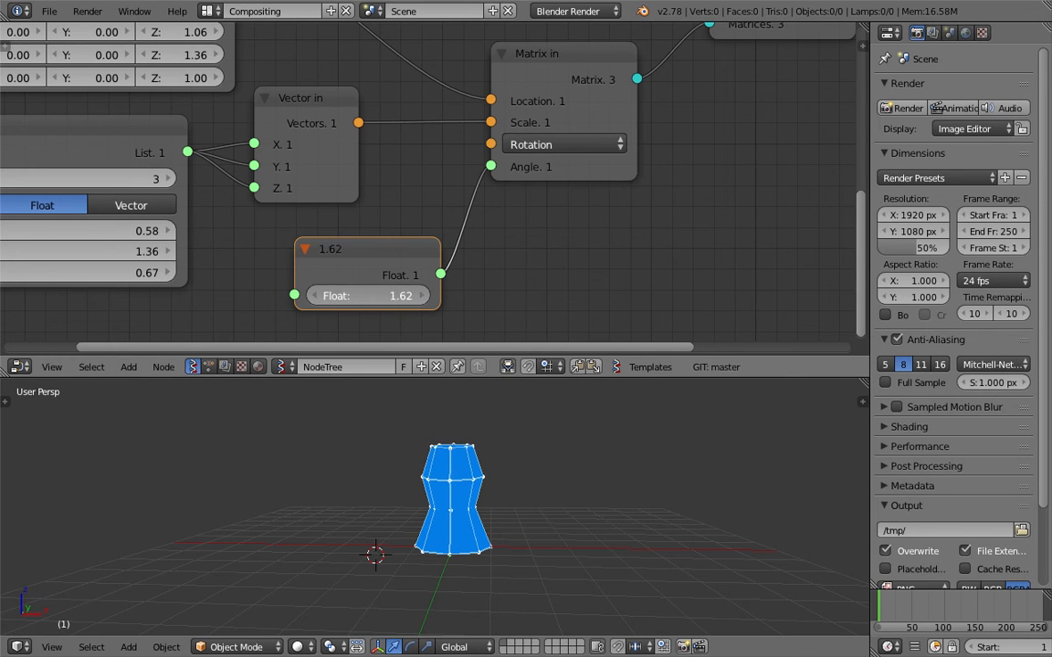
pyautogui.moveTo(393, 304); pyautogui.dragTo(511, 304)
pyautogui.moveTo(588, 517); pyautogui.dragTo(694, 551, button='middle')
pyautogui.moveTo(28, 616); pyautogui.dragTo(26, 611, button='middle')
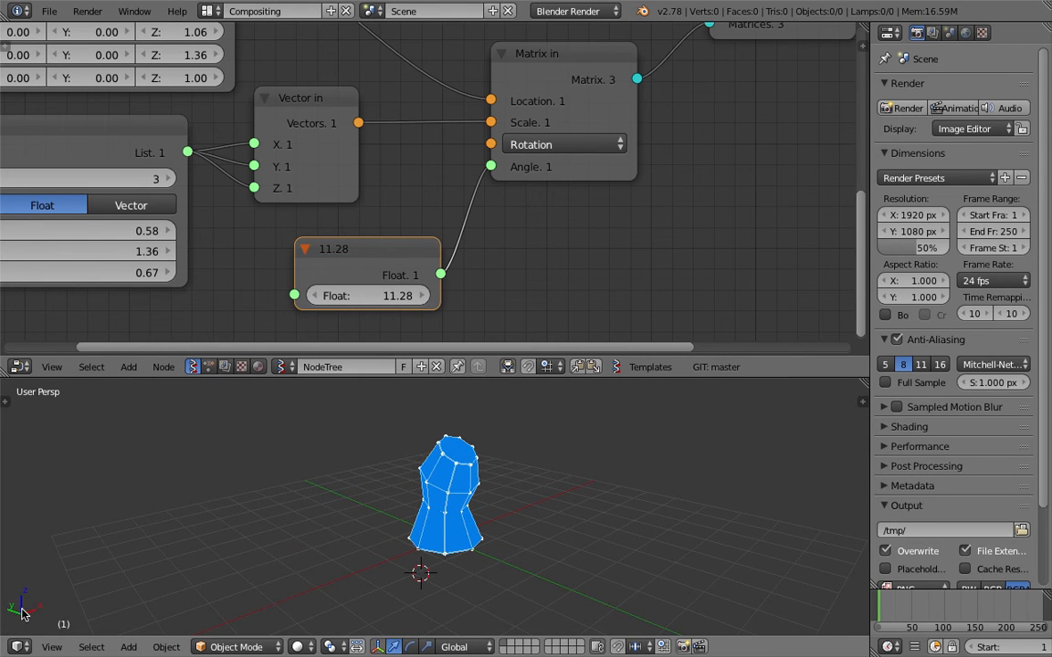
pyautogui.moveTo(352, 571); pyautogui.dragTo(356, 581, button='middle')
pyautogui.moveTo(378, 297); pyautogui.dragTo(301, 297)
pyautogui.moveTo(454, 457); pyautogui.dragTo(574, 446, button='middle')
pyautogui.moveTo(378, 296); pyautogui.dragTo(368, 297)
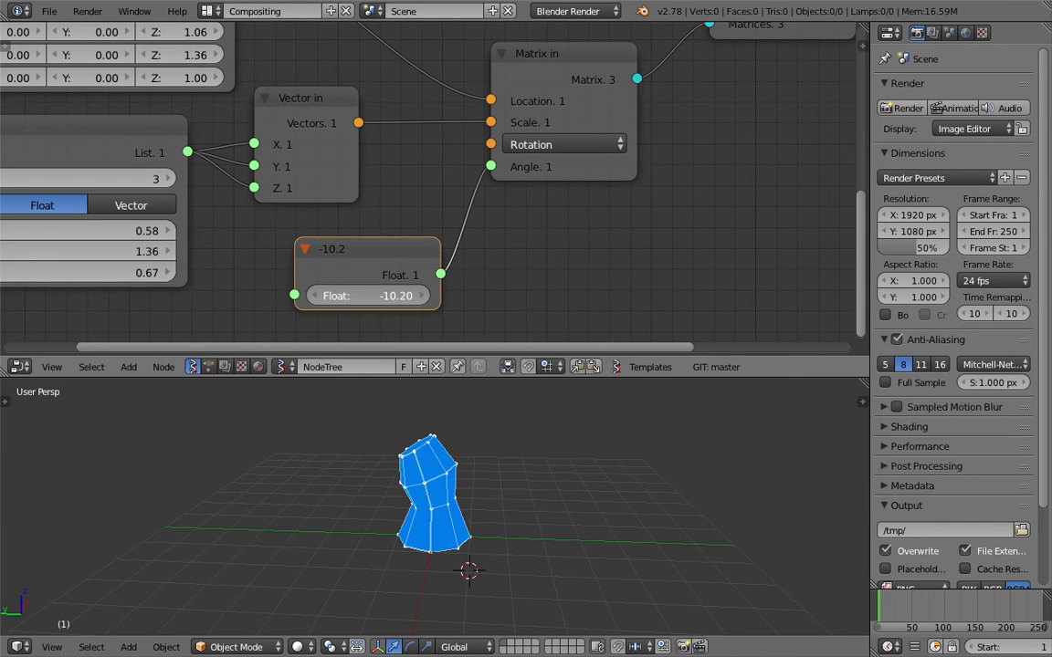
pyautogui.moveTo(369, 296); pyautogui.dragTo(456, 296)
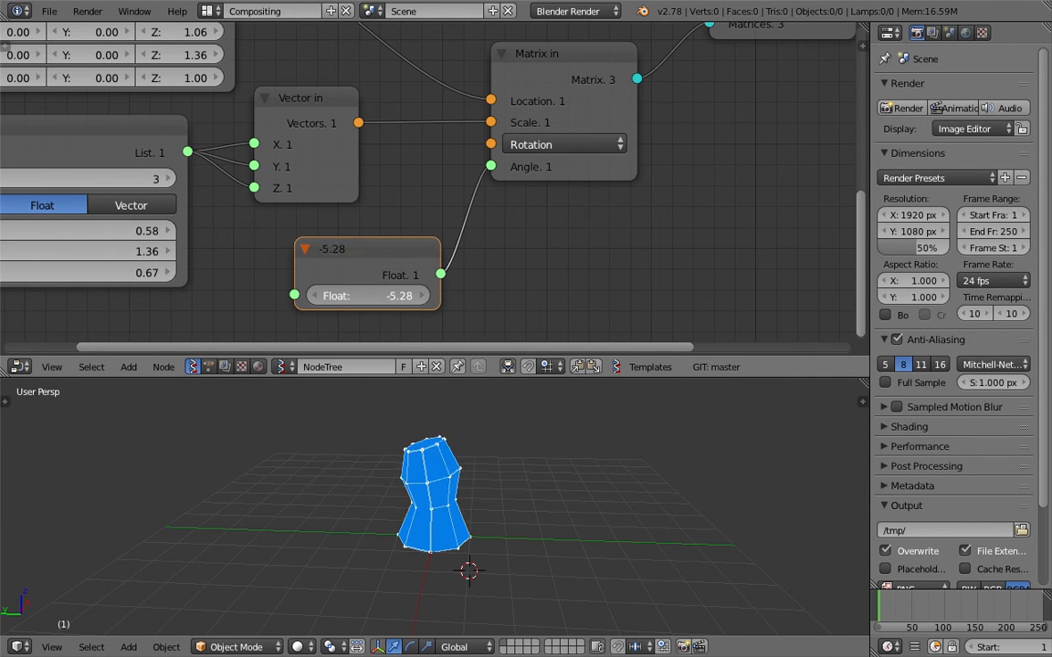
pyautogui.moveTo(457, 295); pyautogui.dragTo(382, 295)
pyautogui.click(383, 295)
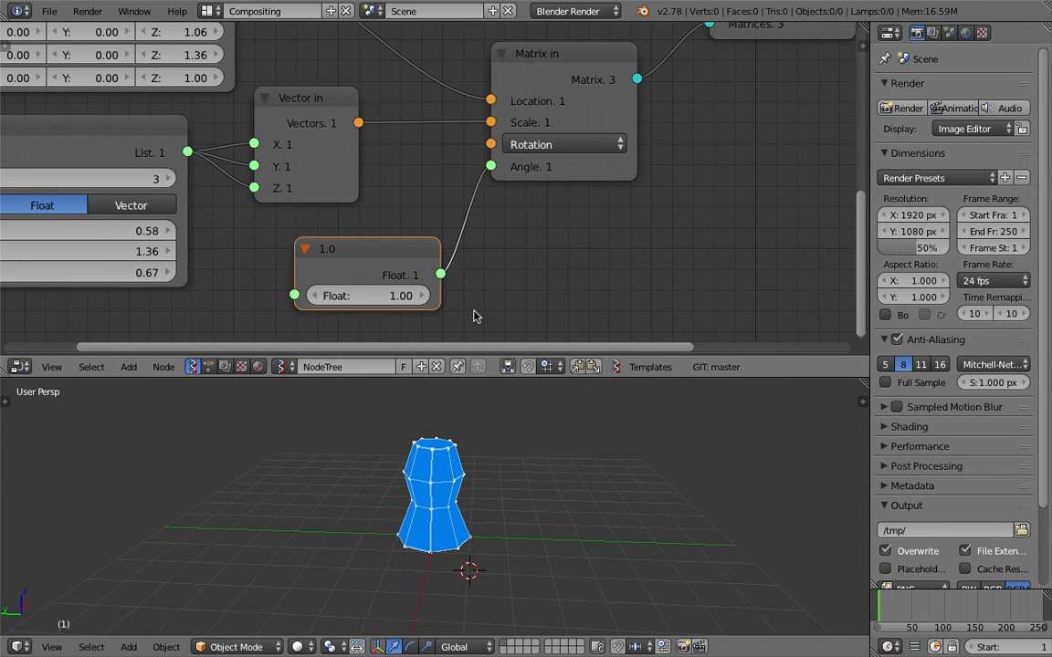
pyautogui.press('Return')
# Shift the Matrix in node slightly and delete the Float node that feeds its Angle input
pyautogui.scroll(-1, 478, 283)
pyautogui.moveTo(421, 219); pyautogui.dragTo(439, 220)
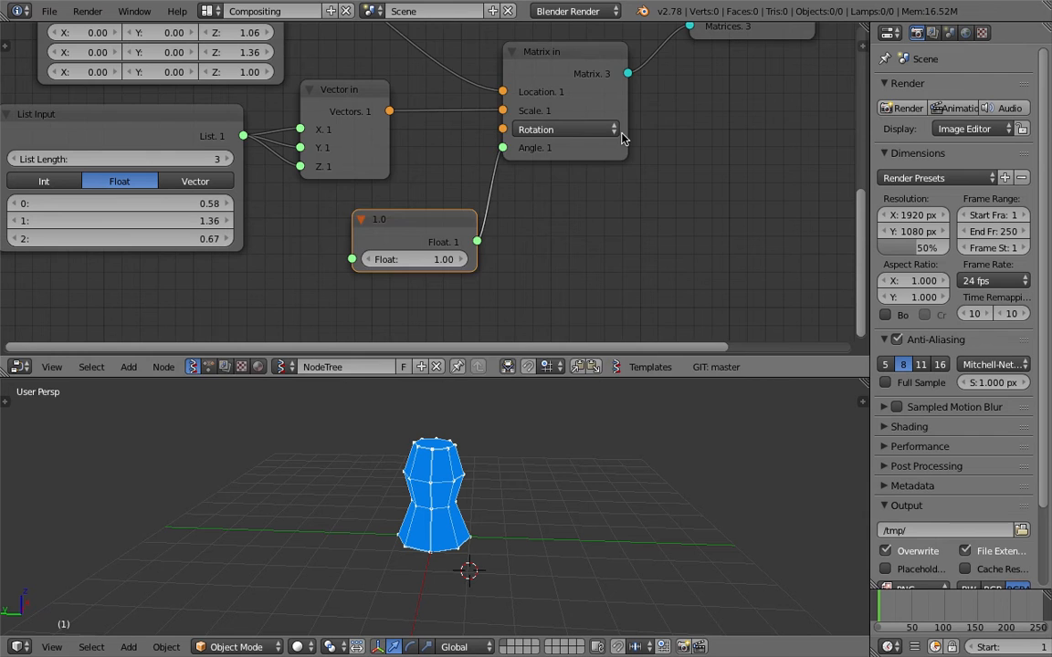
pyautogui.moveTo(607, 149); pyautogui.dragTo(642, 154)
pyautogui.moveTo(435, 226); pyautogui.dragTo(398, 237)
pyautogui.press('x')
pyautogui.scroll(-1, 144, 137)
# Duplicate the float List Input node, place the copy below Vector in, and link it to Matrix in's Angle input
pyautogui.click(153, 133)
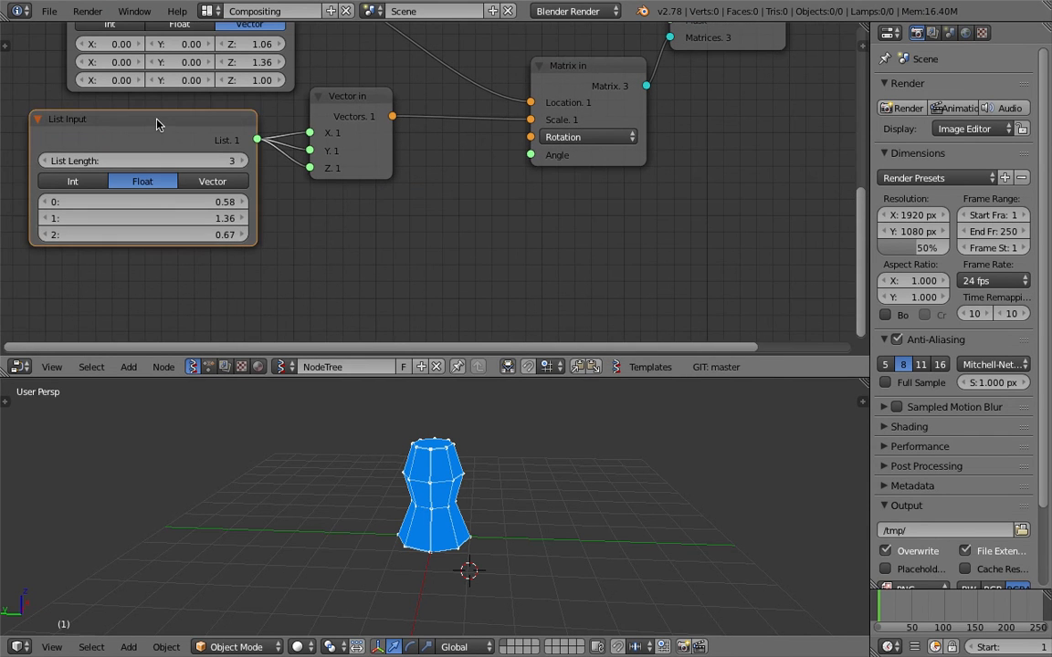
pyautogui.hotkey('shift', 'd')
pyautogui.click(388, 207)
pyautogui.moveTo(485, 220); pyautogui.dragTo(532, 157)
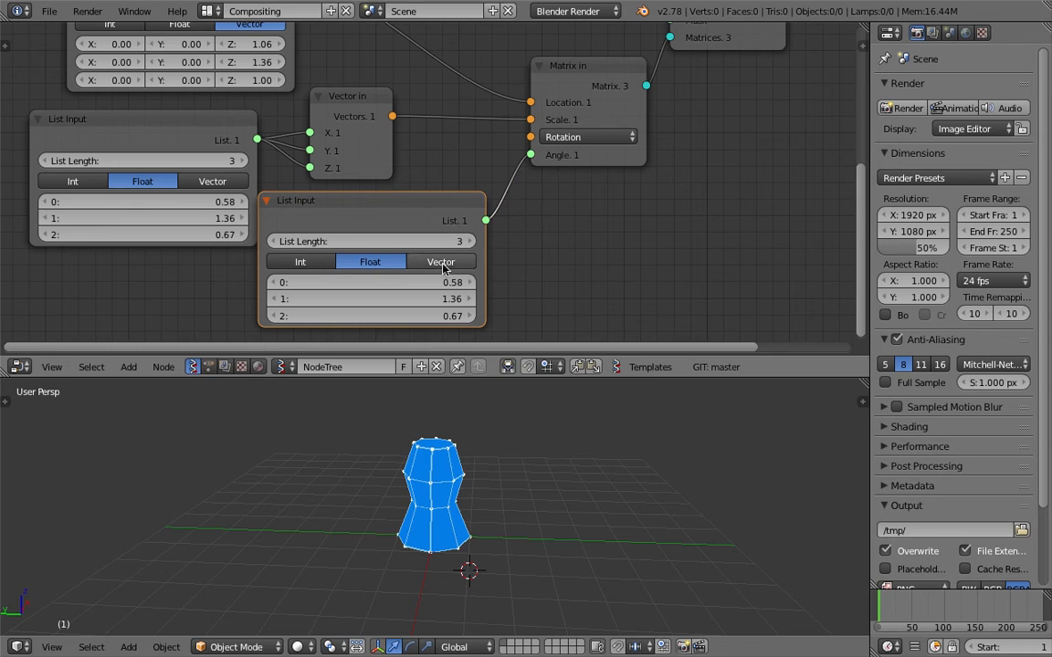
# Vary all three angle values in the duplicated List Input to bend the extrusion, and save the file
pyautogui.moveTo(414, 282); pyautogui.dragTo(274, 283)
pyautogui.moveTo(422, 300); pyautogui.dragTo(553, 299)
pyautogui.moveTo(421, 316); pyautogui.dragTo(451, 326)
pyautogui.moveTo(512, 477); pyautogui.dragTo(427, 518, button='middle')
pyautogui.hotkey('ctrl', 's')
pyautogui.click(552, 499)
# Rearrange the angle List Input, Matrix in, Extrude Region and viewer nodes with more spacing, and save the file
pyautogui.keyDown('ctrl'); pyautogui.moveTo(452, 175); pyautogui.dragTo(407, 213, button='middle'); pyautogui.keyUp('ctrl')
pyautogui.scroll(-1, 407, 215)
pyautogui.moveTo(413, 233); pyautogui.dragTo(427, 255)
pyautogui.moveTo(425, 224); pyautogui.dragTo(343, 325, button='middle')
pyautogui.moveTo(532, 192); pyautogui.dragTo(560, 187)
pyautogui.moveTo(643, 162); pyautogui.dragTo(754, 175)
pyautogui.hotkey('ctrl', 's')
pyautogui.click(754, 193)
pyautogui.moveTo(605, 206); pyautogui.dragTo(623, 233)
pyautogui.moveTo(622, 233); pyautogui.dragTo(635, 177, button='middle')
# Adjust the angle list values, ending at -41.63, 44.98 and -25.13
pyautogui.moveTo(462, 539); pyautogui.dragTo(507, 516, button='middle')
pyautogui.moveTo(476, 302); pyautogui.dragTo(503, 236, button='middle')
pyautogui.moveTo(409, 293)
pyautogui.mouseDown()
pyautogui.moveTo(427, 293)
pyautogui.moveTo(412, 293)
pyautogui.moveTo(426, 303)
pyautogui.mouseUp()
pyautogui.moveTo(423, 314); pyautogui.dragTo(416, 314)
pyautogui.moveTo(460, 487); pyautogui.dragTo(424, 504, button='middle')
pyautogui.scroll(1, 459, 488)
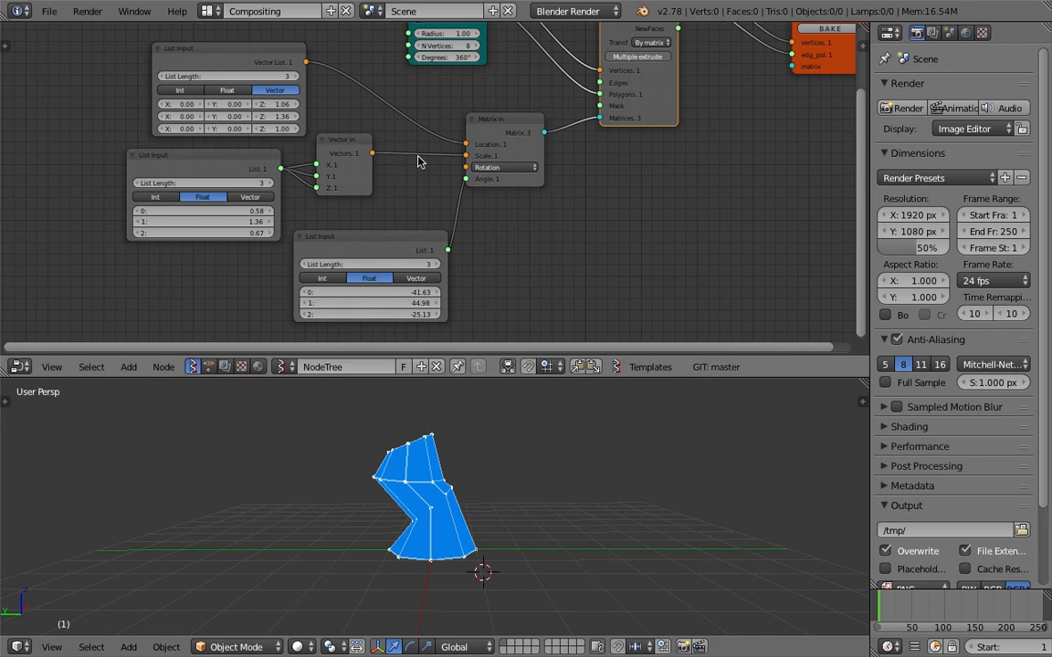
# Reduce the circle's radius to 0.43 and move the vector List Input node slightly upward
pyautogui.moveTo(417, 153); pyautogui.dragTo(400, 207, button='middle')
pyautogui.moveTo(435, 89)
pyautogui.mouseDown()
pyautogui.moveTo(456, 89)
pyautogui.moveTo(419, 88)
pyautogui.mouseUp()
pyautogui.moveTo(240, 109); pyautogui.dragTo(239, 98)
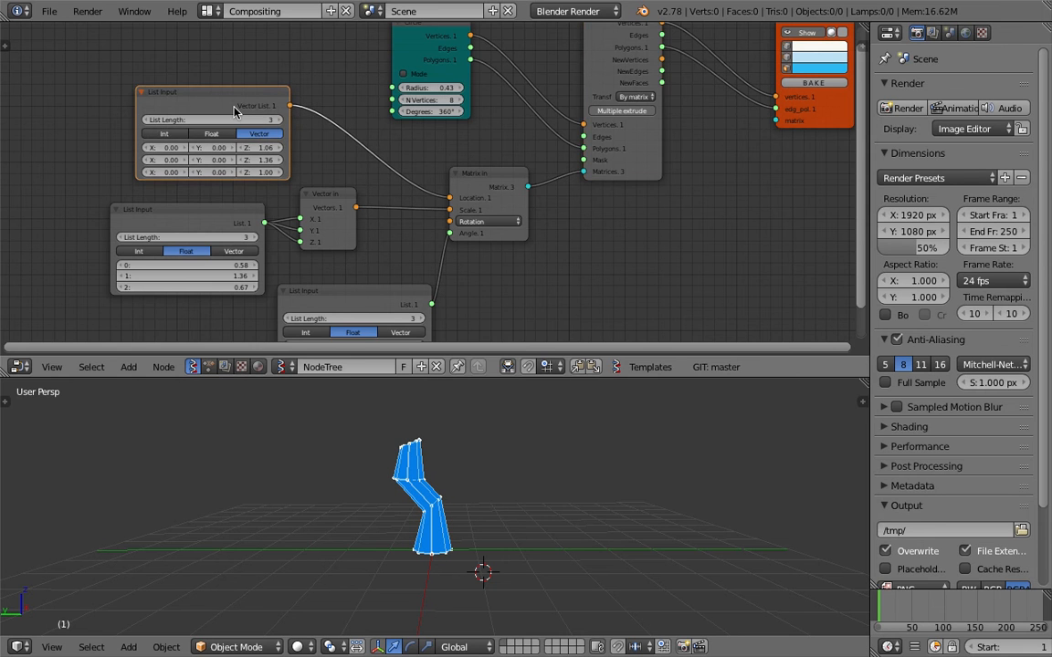
# Add a Random Num Gen node in the empty area beside the List Input nodes and set its size to 17
pyautogui.moveTo(234, 136); pyautogui.dragTo(346, 164, button='middle')
pyautogui.scroll(4, 289, 139)
pyautogui.scroll(-3, 245, 150)
pyautogui.moveTo(247, 175); pyautogui.dragTo(484, 140, button='middle')
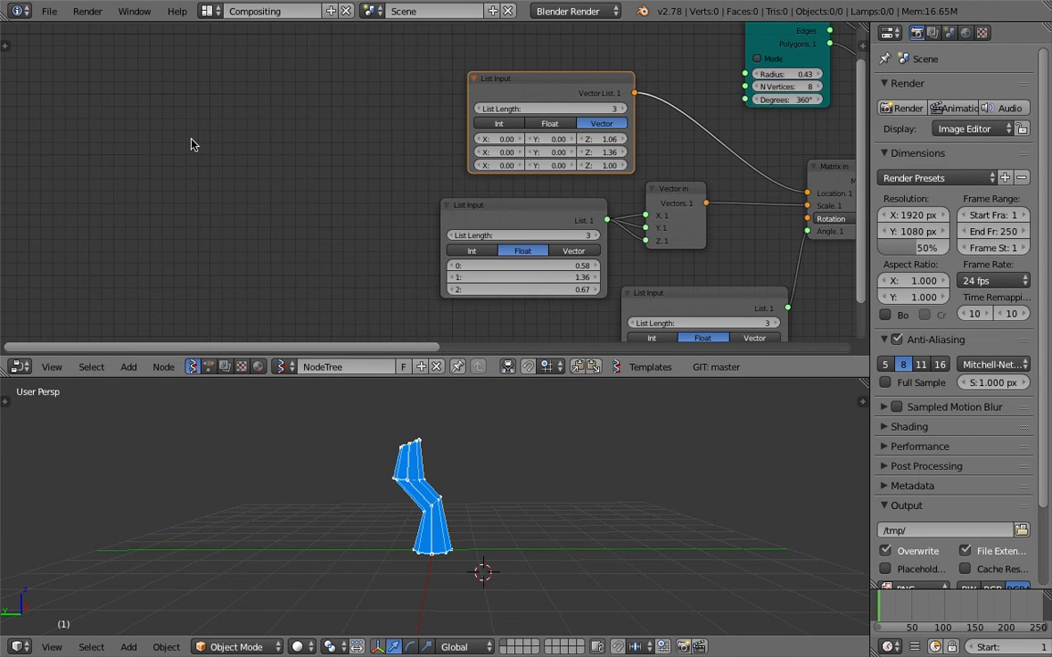
pyautogui.hotkey('shift', 'a')
pyautogui.click(187, 140)
pyautogui.write('random n')
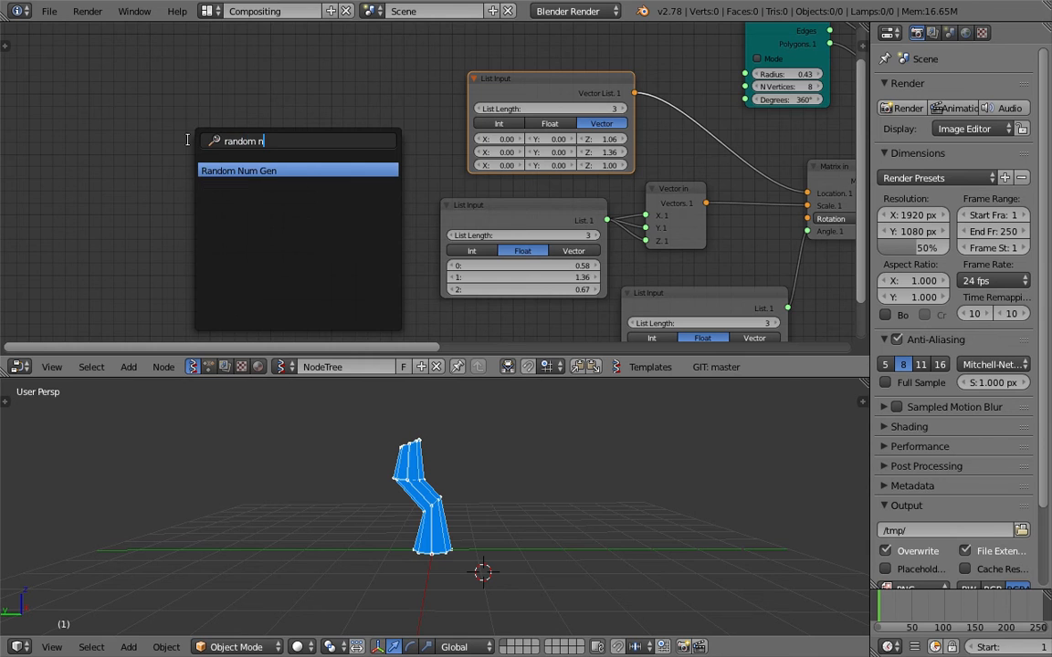
pyautogui.press('Return')
pyautogui.click(198, 199)
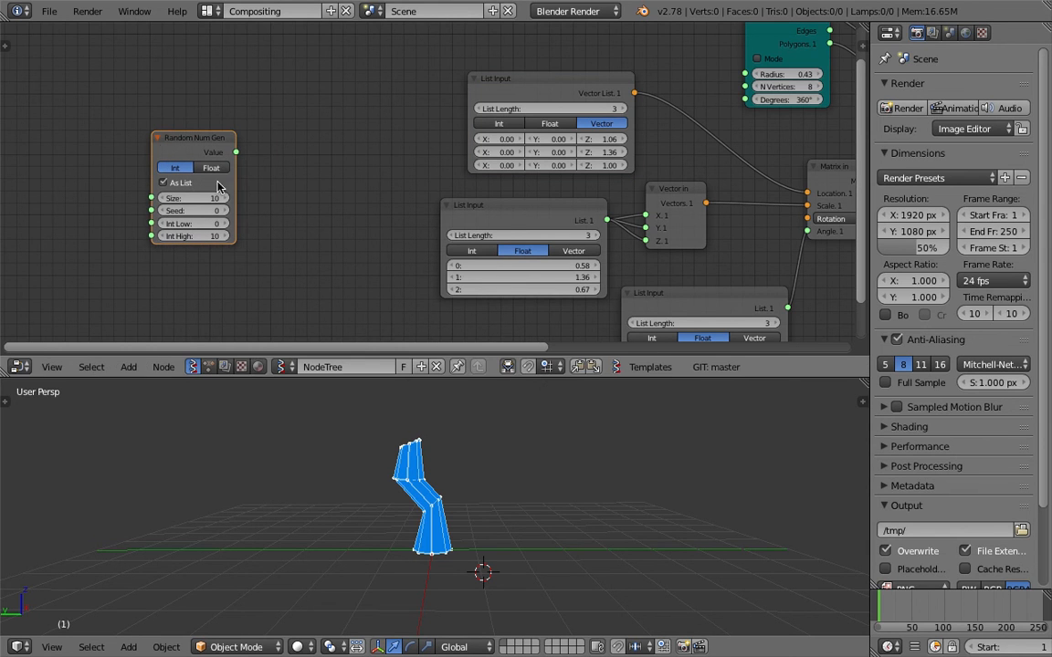
pyautogui.moveTo(235, 153); pyautogui.dragTo(367, 142)
# Place the Random Num Gen node next to the angle List Input and save over multi_extrude_demo_001.blend
pyautogui.scroll(-2, 367, 142)
pyautogui.moveTo(314, 157); pyautogui.dragTo(272, 118, button='middle')
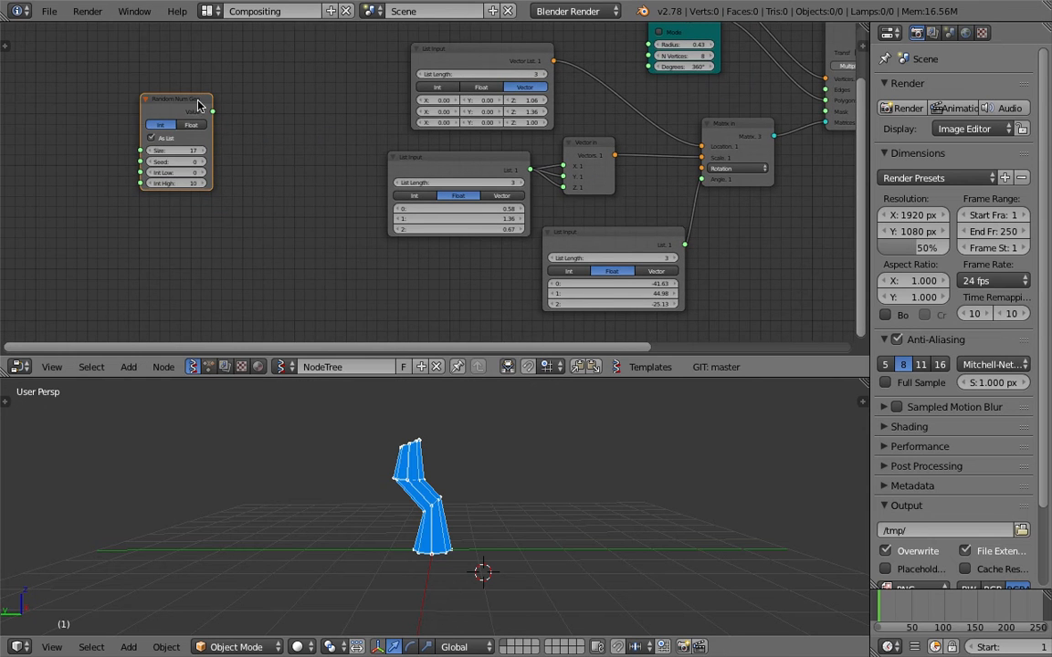
pyautogui.moveTo(198, 102); pyautogui.dragTo(313, 210)
pyautogui.moveTo(348, 176); pyautogui.dragTo(331, 137, button='middle')
pyautogui.scroll(2, 345, 190)
pyautogui.scroll(-1, 340, 182)
pyautogui.moveTo(575, 210); pyautogui.dragTo(400, 181, button='middle')
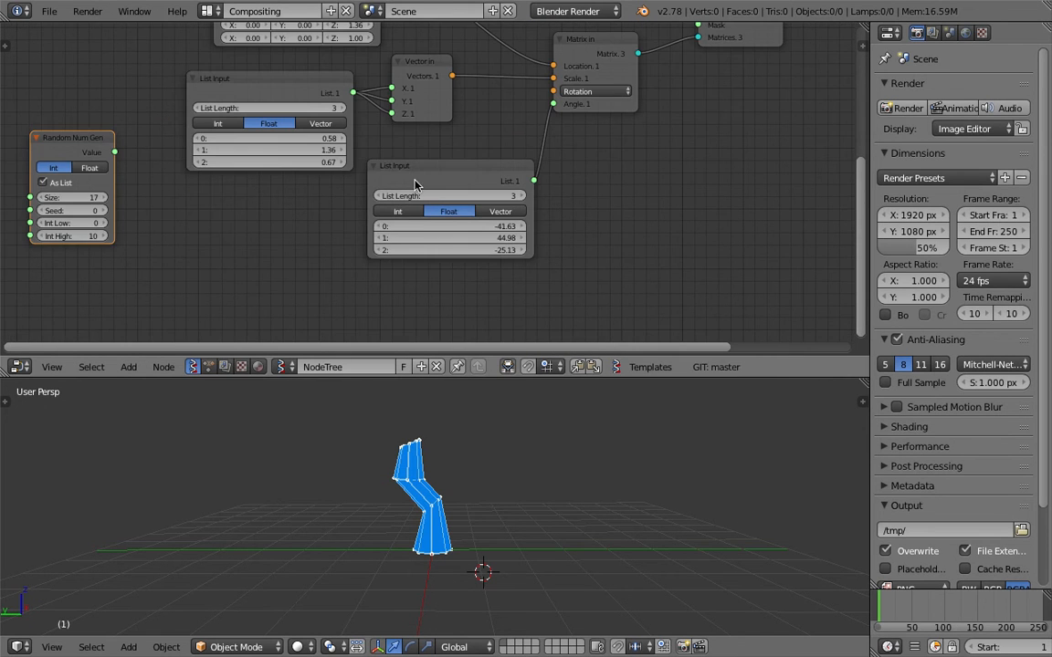
pyautogui.moveTo(455, 177); pyautogui.dragTo(426, 185)
pyautogui.moveTo(87, 142); pyautogui.dragTo(240, 233)
pyautogui.hotkey('ctrl', 's')
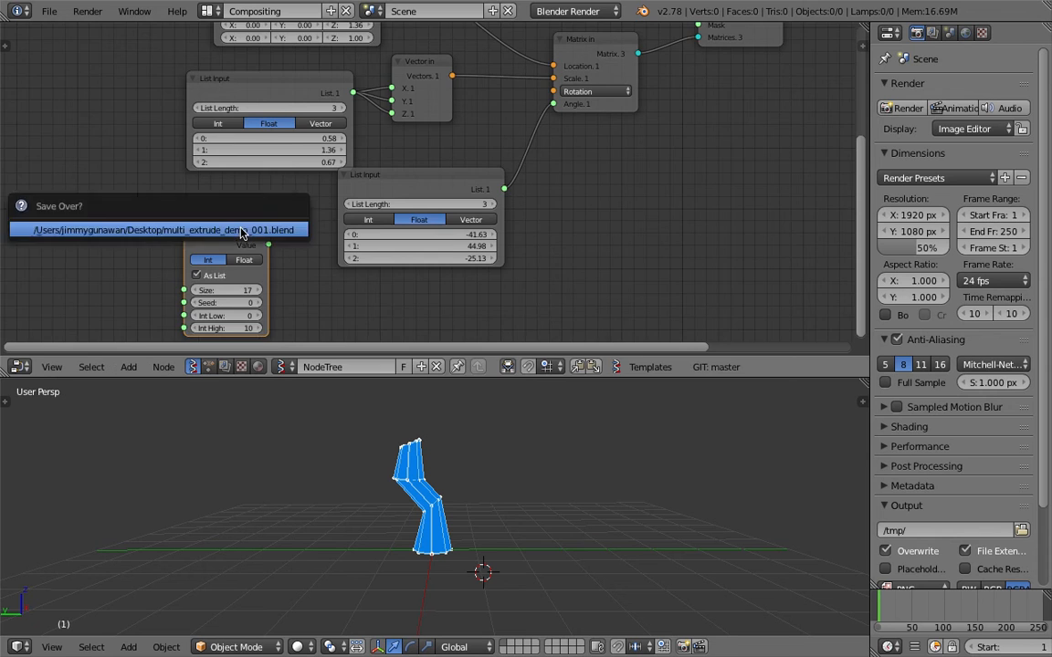
pyautogui.click(242, 232)
# Switch the random number node to Float with size 3, seed 5, low -21.42 and high 24.58
pyautogui.moveTo(250, 244); pyautogui.dragTo(255, 232, button='middle')
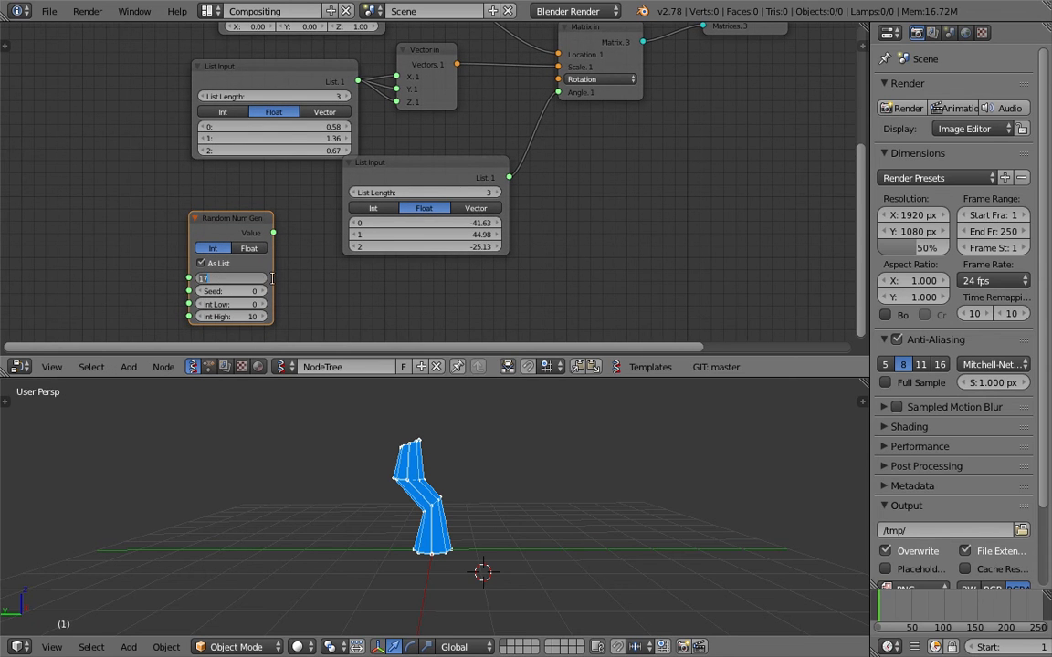
pyautogui.moveTo(273, 233); pyautogui.dragTo(247, 290)
pyautogui.click(254, 250)
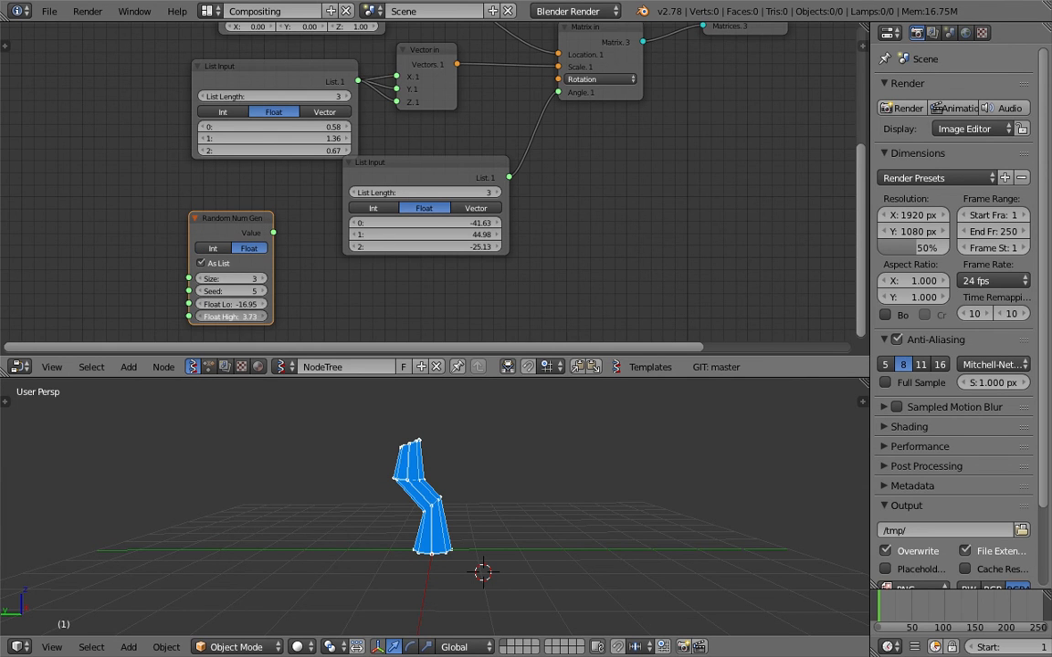
pyautogui.moveTo(240, 317); pyautogui.dragTo(425, 317)
pyautogui.moveTo(278, 259); pyautogui.dragTo(290, 193, button='middle')
pyautogui.scroll(3, 291, 194)
pyautogui.moveTo(221, 251); pyautogui.dragTo(471, 268)
pyautogui.moveTo(220, 266); pyautogui.dragTo(144, 266)
# Link the Random Num Gen value output to the Matrix in node's Angle input, replacing the list link
pyautogui.scroll(-3, 278, 262)
pyautogui.moveTo(311, 205); pyautogui.dragTo(255, 258, button='middle')
pyautogui.moveTo(232, 230); pyautogui.dragTo(516, 88)
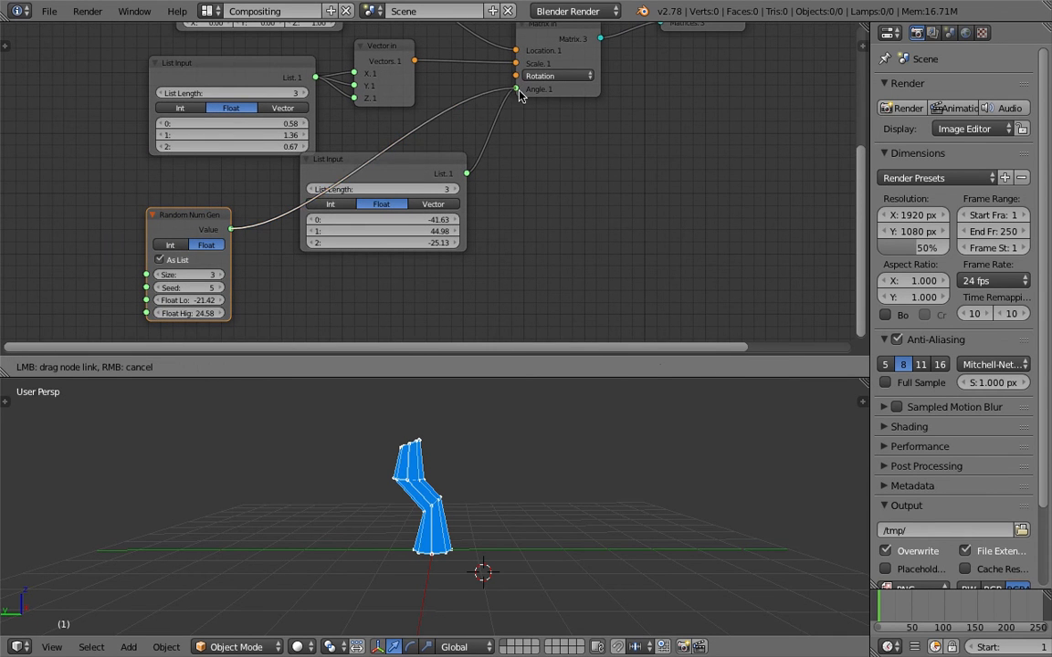
# Vary the random angles, ending at seed 271, float low -32.31 and float high 36.37
pyautogui.moveTo(187, 287); pyautogui.dragTo(420, 287)
pyautogui.scroll(1, 203, 309)
pyautogui.moveTo(203, 311); pyautogui.dragTo(110, 310)
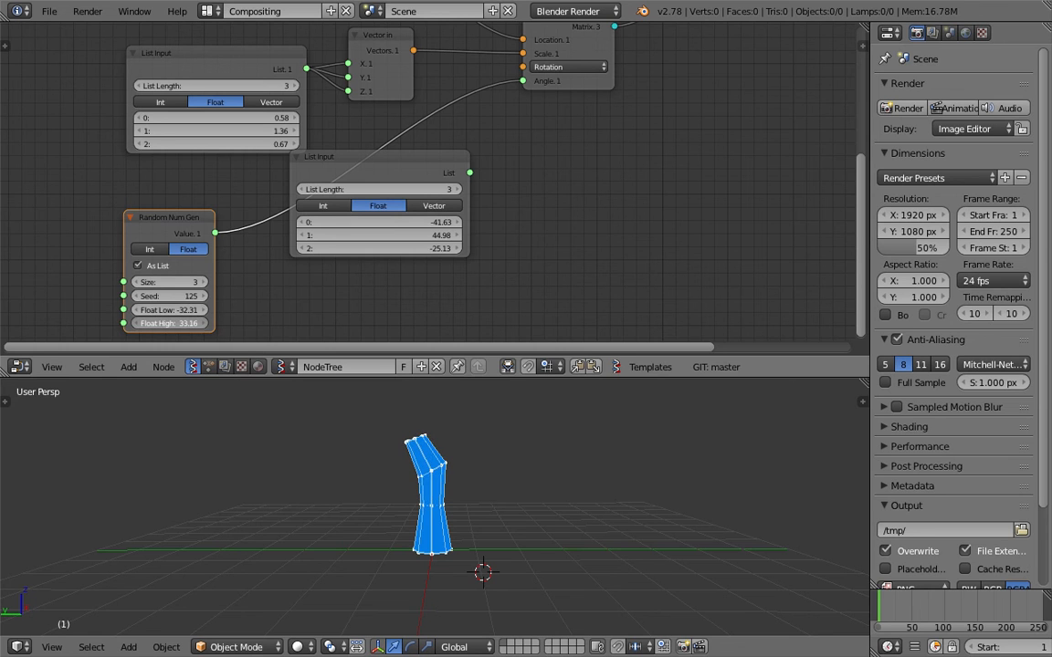
pyautogui.moveTo(189, 298); pyautogui.dragTo(228, 298)
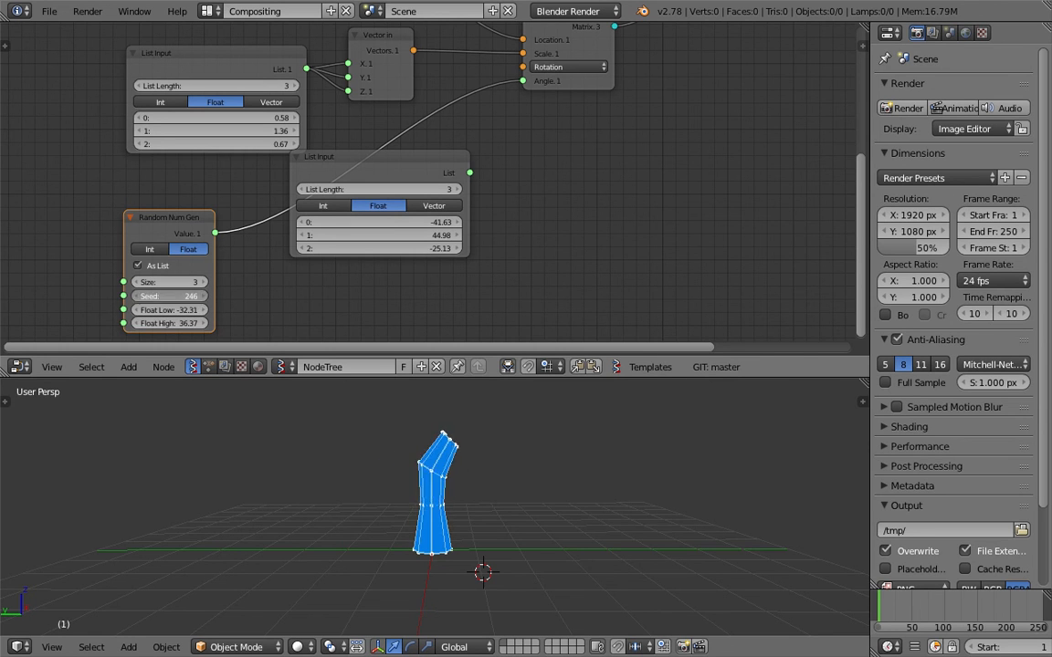
pyautogui.moveTo(170, 296); pyautogui.dragTo(232, 296)
# Delete the unlinked angle List Input, move Random Num Gen into its place below Vector in, and save the file
pyautogui.click(397, 156)
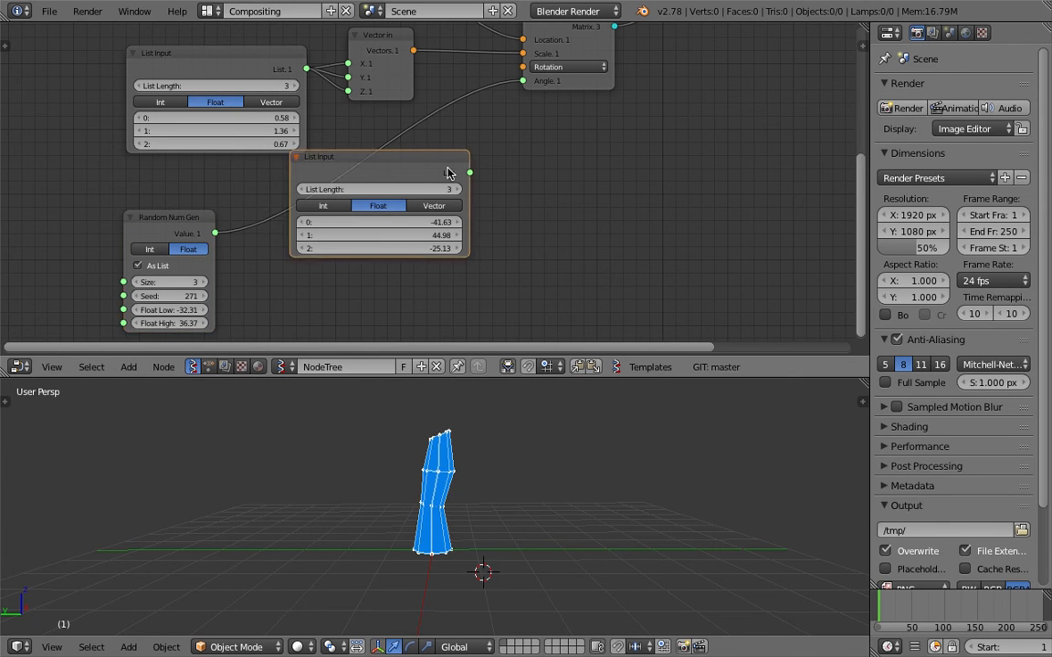
pyautogui.press('x')
pyautogui.moveTo(210, 219); pyautogui.dragTo(445, 137)
pyautogui.scroll(-2, 429, 183)
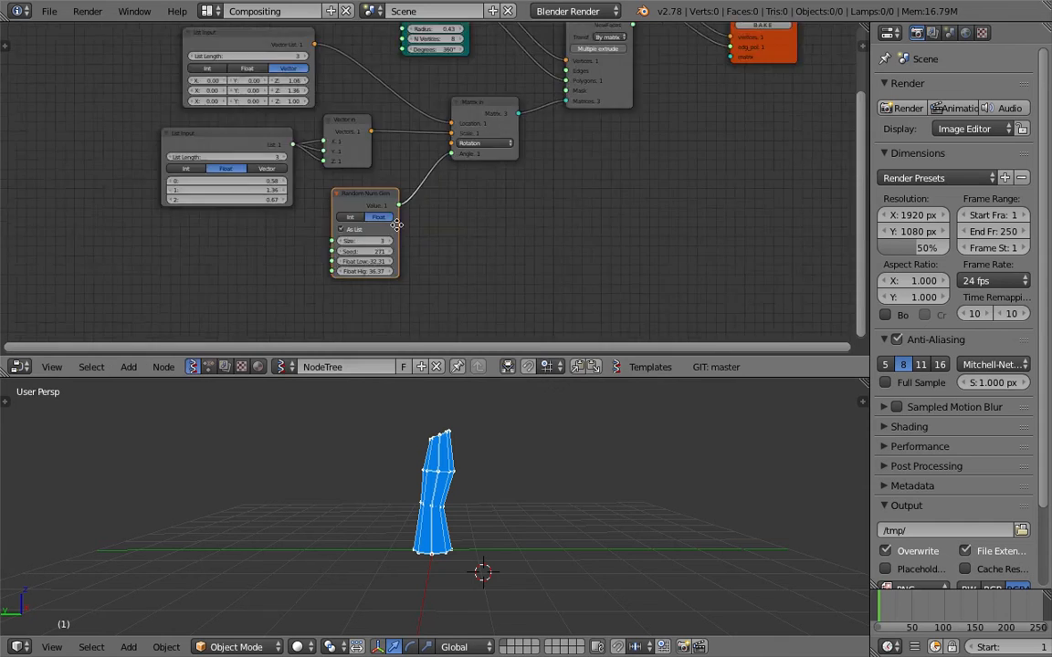
pyautogui.scroll(3, 399, 227)
pyautogui.moveTo(331, 244); pyautogui.dragTo(332, 238)
pyautogui.hotkey('ctrl', 's')
pyautogui.click(332, 237)
# Inspect the Matrix in node's rotation axis values and move the Random Num Gen node closer to it
pyautogui.moveTo(465, 133); pyautogui.dragTo(480, 134)
pyautogui.click(491, 162)
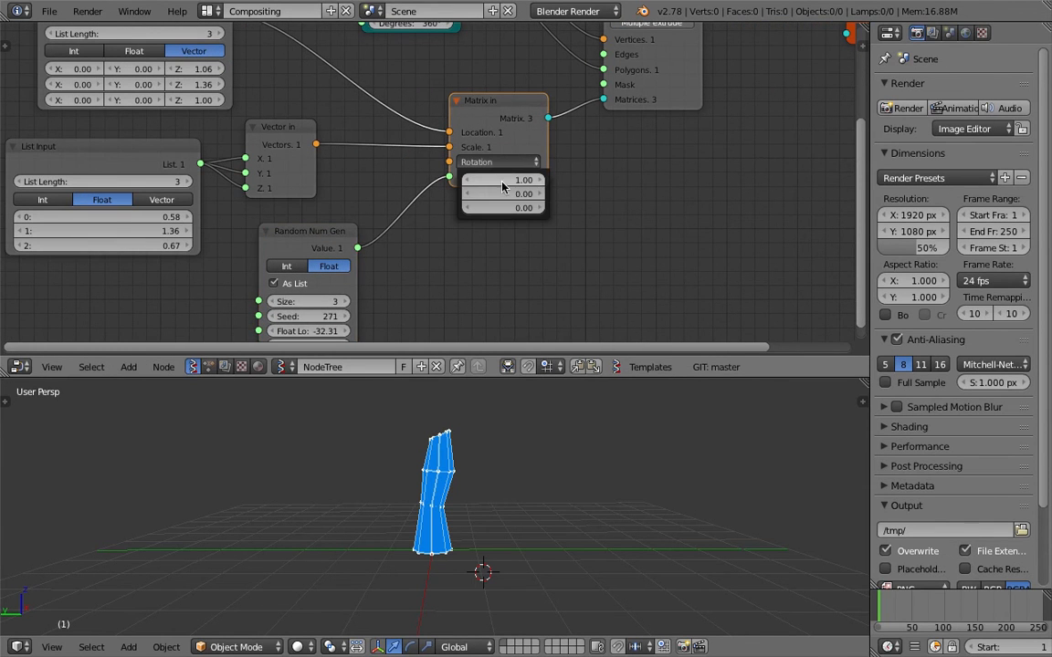
pyautogui.moveTo(311, 231); pyautogui.dragTo(359, 194)
pyautogui.click(490, 162)
pyautogui.scroll(3, 453, 207)
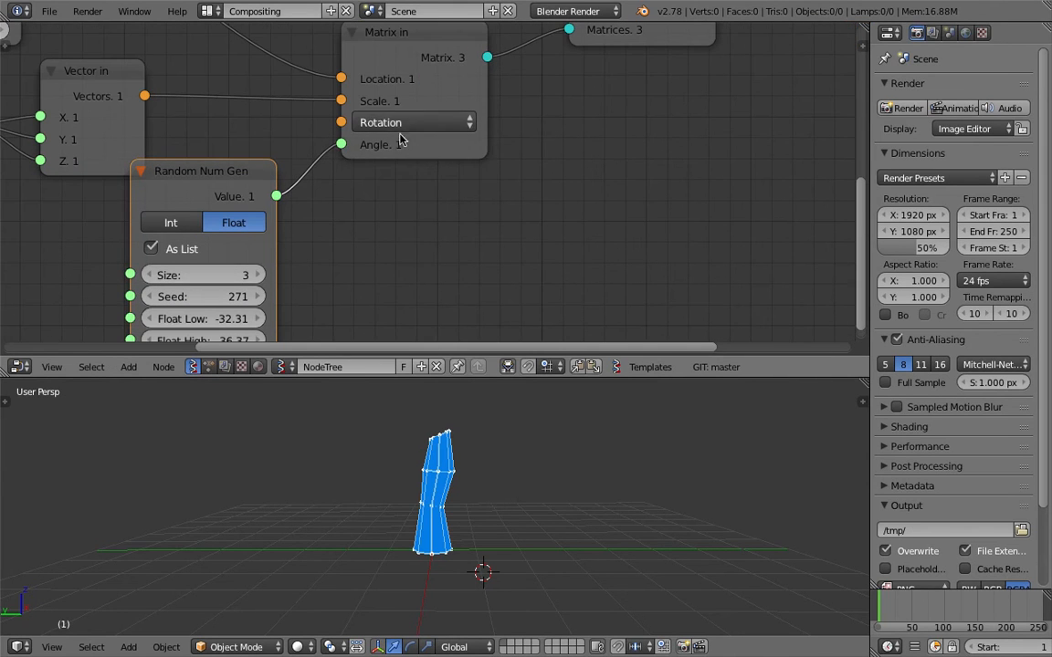
# Check the Matrix in node's rotation axis, delete the Random Num Gen node and save the file
pyautogui.click(411, 124)
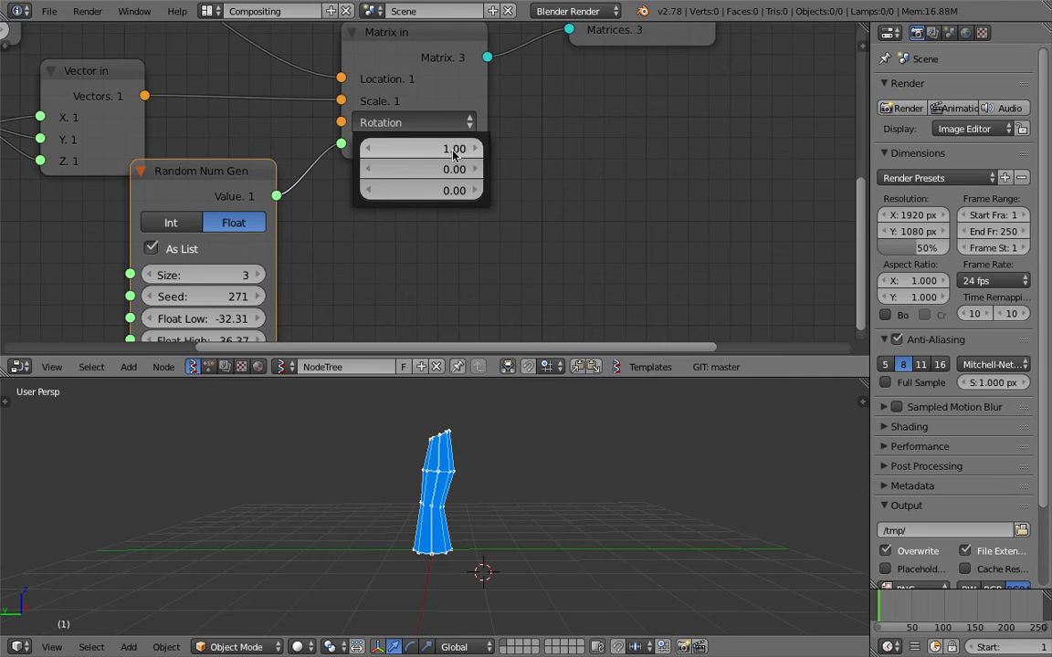
pyautogui.moveTo(242, 197); pyautogui.dragTo(270, 193)
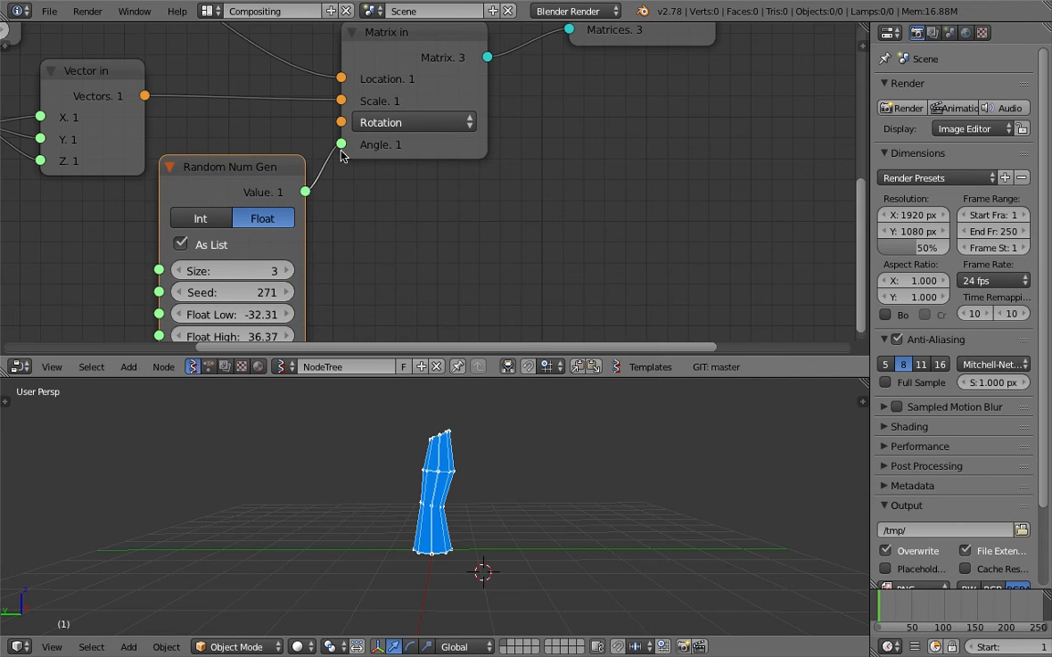
pyautogui.press('x')
pyautogui.hotkey('shift', 'a')
pyautogui.scroll(-3, 249, 187)
pyautogui.moveTo(247, 188); pyautogui.dragTo(493, 176, button='middle')
pyautogui.hotkey('ctrl', 's')
# Duplicate a List Input below Vector in, switch it to Vector and link its output to the Matrix in node's Angle input
pyautogui.click(462, 175)
pyautogui.moveTo(244, 101); pyautogui.dragTo(205, 90)
pyautogui.hotkey('shift', 'd')
pyautogui.click(484, 195)
pyautogui.click(485, 245)
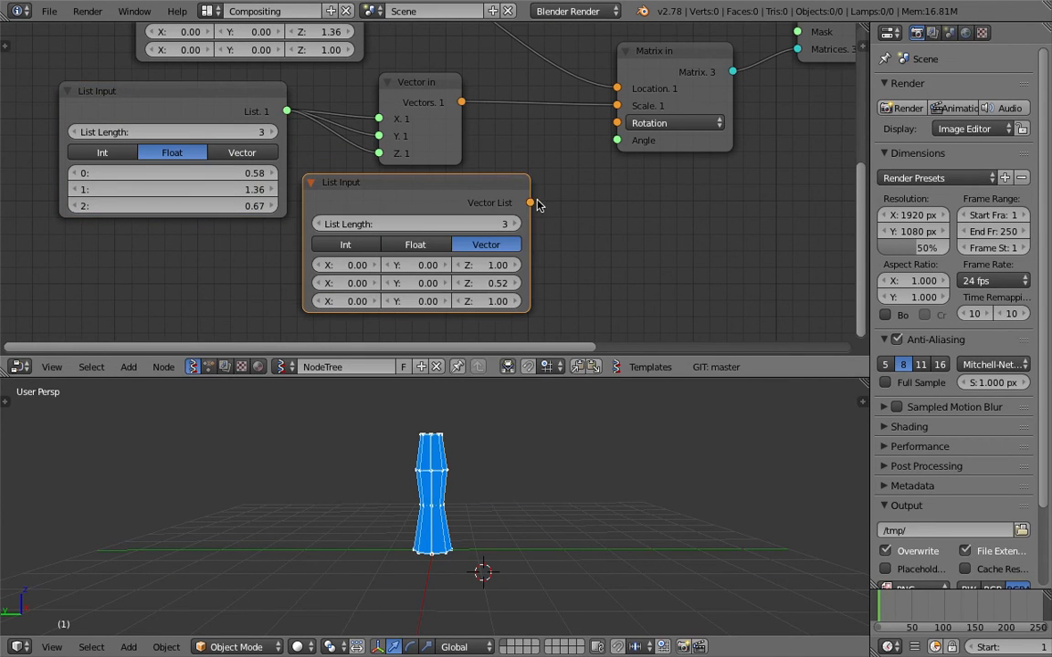
pyautogui.moveTo(530, 203); pyautogui.dragTo(619, 157)
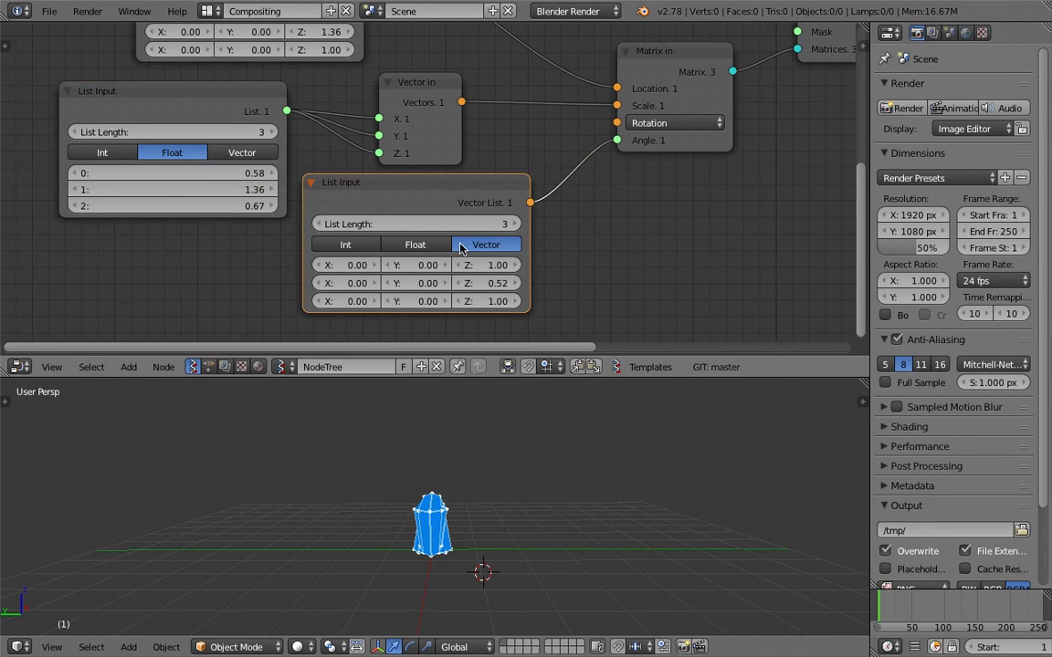
# Set the Z component of the new angle list's second vector to 1
pyautogui.scroll(1, 462, 248)
pyautogui.click(493, 291)
pyautogui.write('1')
pyautogui.press('Return')
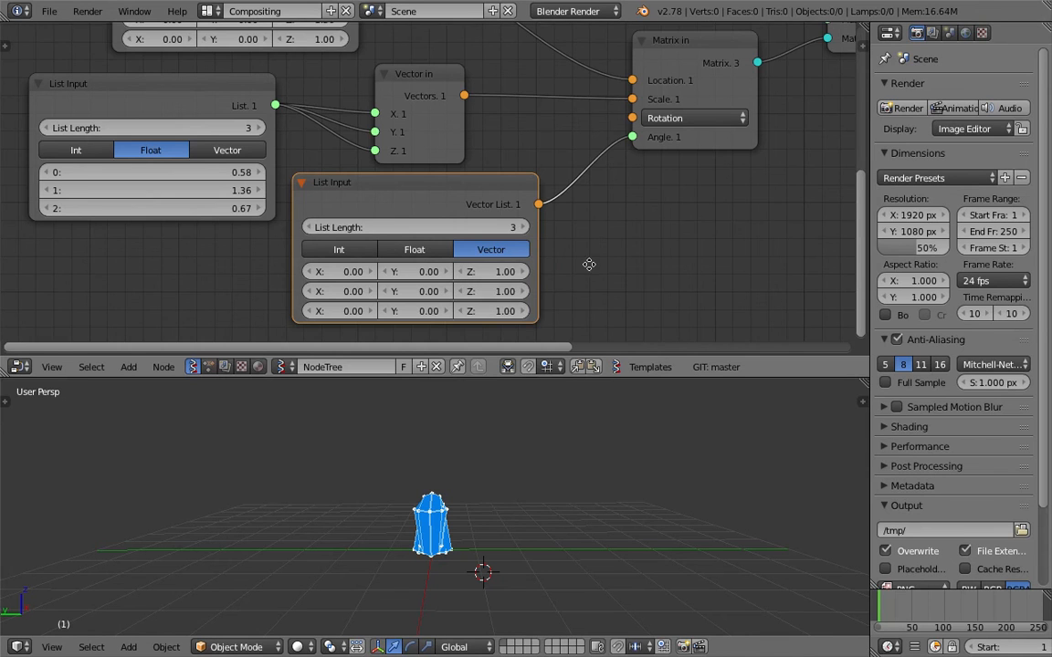
# Try different X components for all three angle vectors, including 57.84 and ending at 1.47, checking the model from several sides
pyautogui.moveTo(589, 264); pyautogui.dragTo(589, 228, button='middle')
pyautogui.moveTo(347, 236); pyautogui.dragTo(596, 462)
pyautogui.moveTo(341, 254)
pyautogui.mouseDown()
pyautogui.moveTo(461, 255)
pyautogui.moveTo(333, 254)
pyautogui.moveTo(336, 276)
pyautogui.mouseUp()
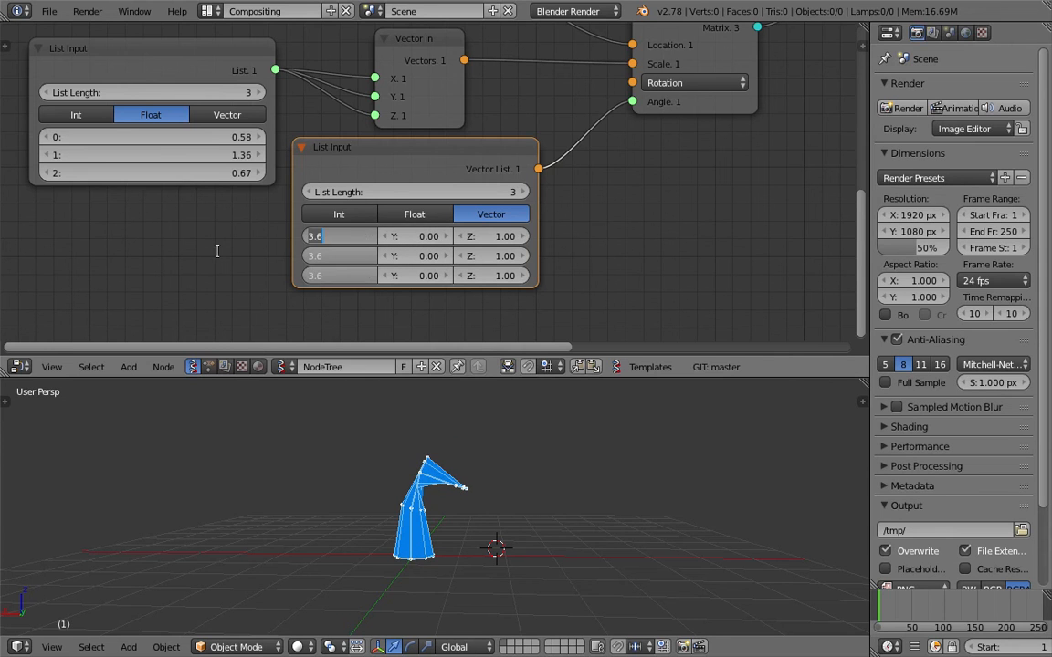
pyautogui.write('6')
pyautogui.press('Return')
pyautogui.moveTo(349, 235); pyautogui.dragTo(462, 236)
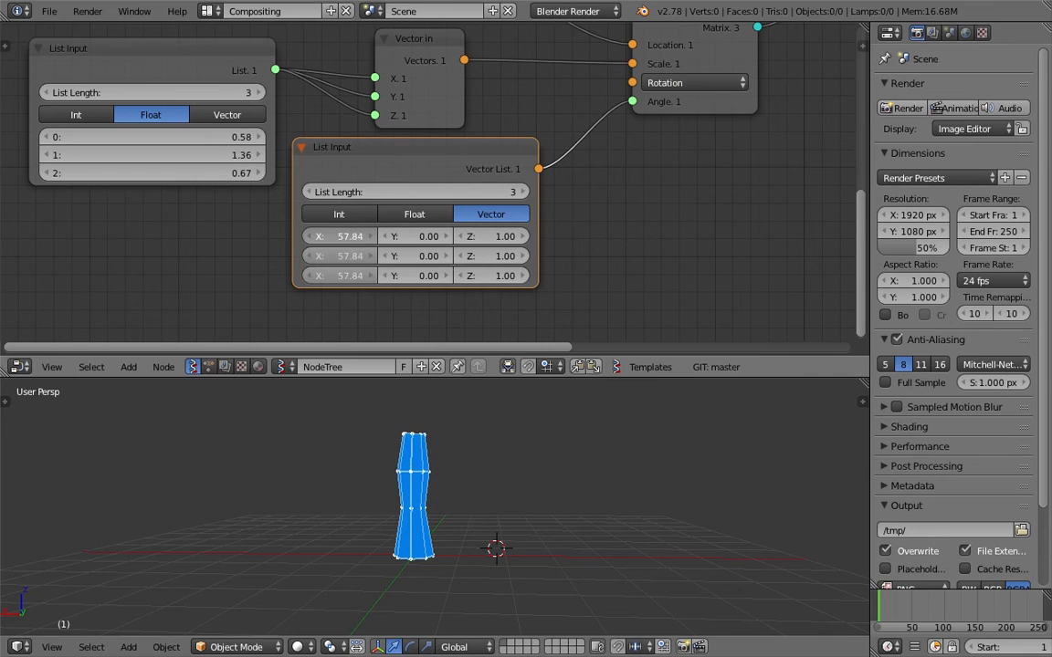
pyautogui.moveTo(350, 236); pyautogui.dragTo(306, 236)
pyautogui.moveTo(557, 422); pyautogui.dragTo(429, 404, button='middle')
pyautogui.moveTo(350, 236)
pyautogui.mouseDown()
pyautogui.moveTo(336, 236)
pyautogui.moveTo(347, 236)
pyautogui.mouseUp()
pyautogui.moveTo(462, 415); pyautogui.dragTo(542, 421, button='middle')
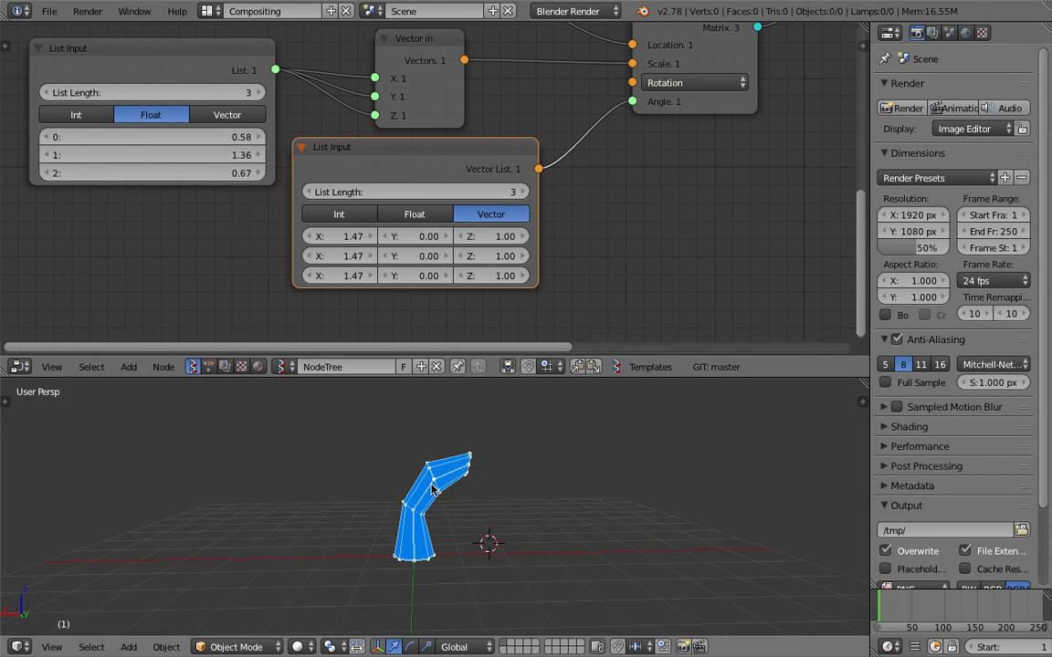
# Set the X component of all three angle vectors to 1
pyautogui.moveTo(315, 236); pyautogui.dragTo(356, 275)
pyautogui.click(336, 236)
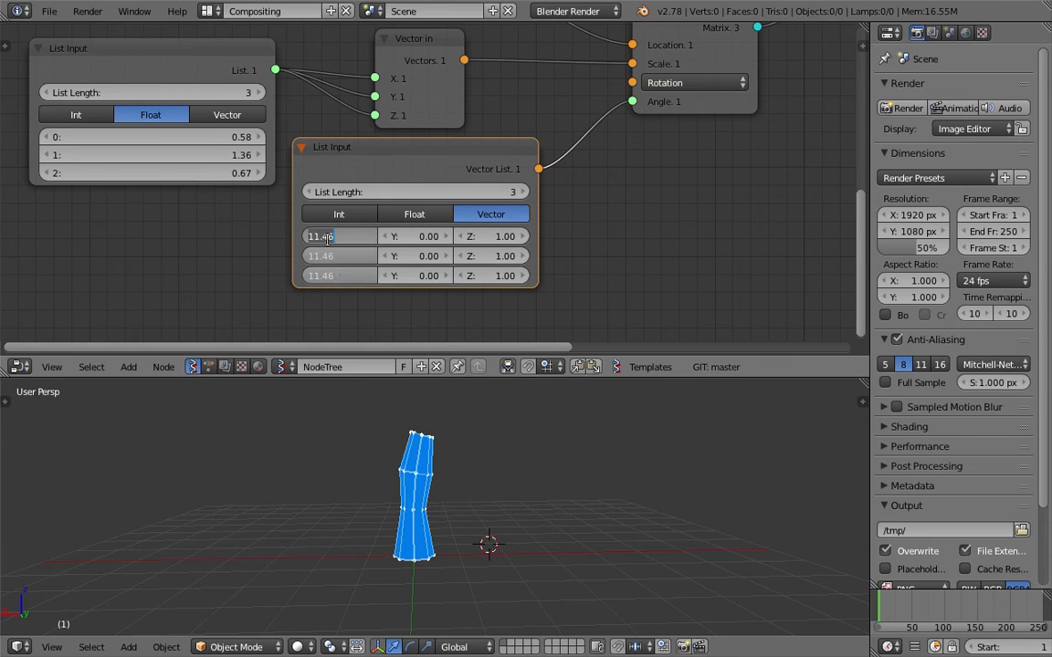
pyautogui.press('Return')
pyautogui.moveTo(474, 530); pyautogui.dragTo(305, 522, button='middle')
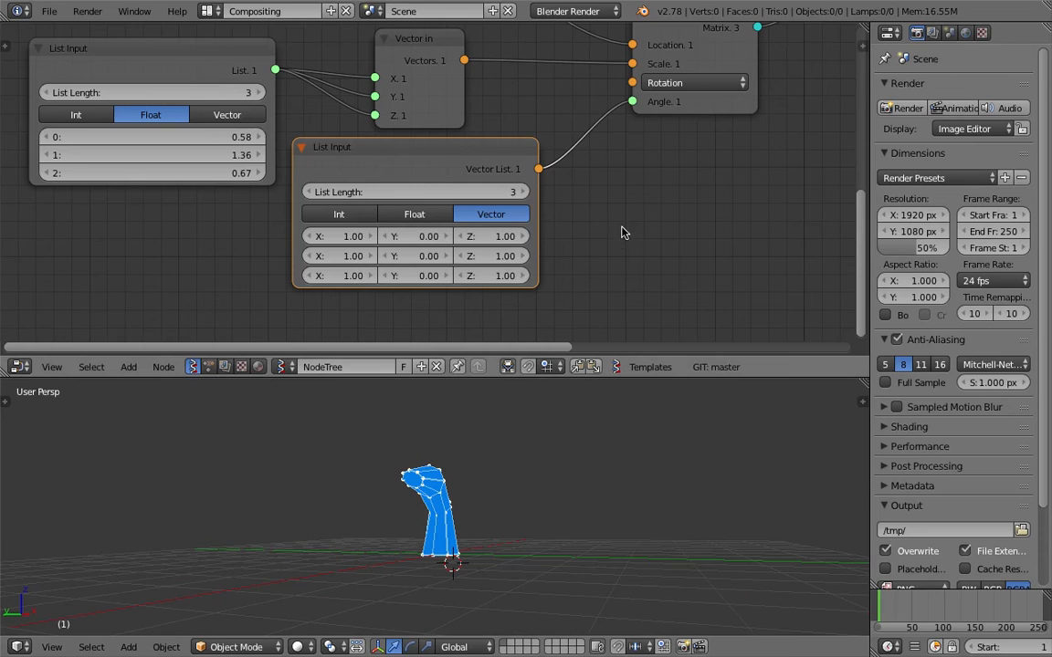
# Set the components of the Matrix in node's rotation axis to 0
pyautogui.moveTo(659, 100); pyautogui.dragTo(608, 128, button='middle')
pyautogui.click(609, 128)
pyautogui.click(675, 132)
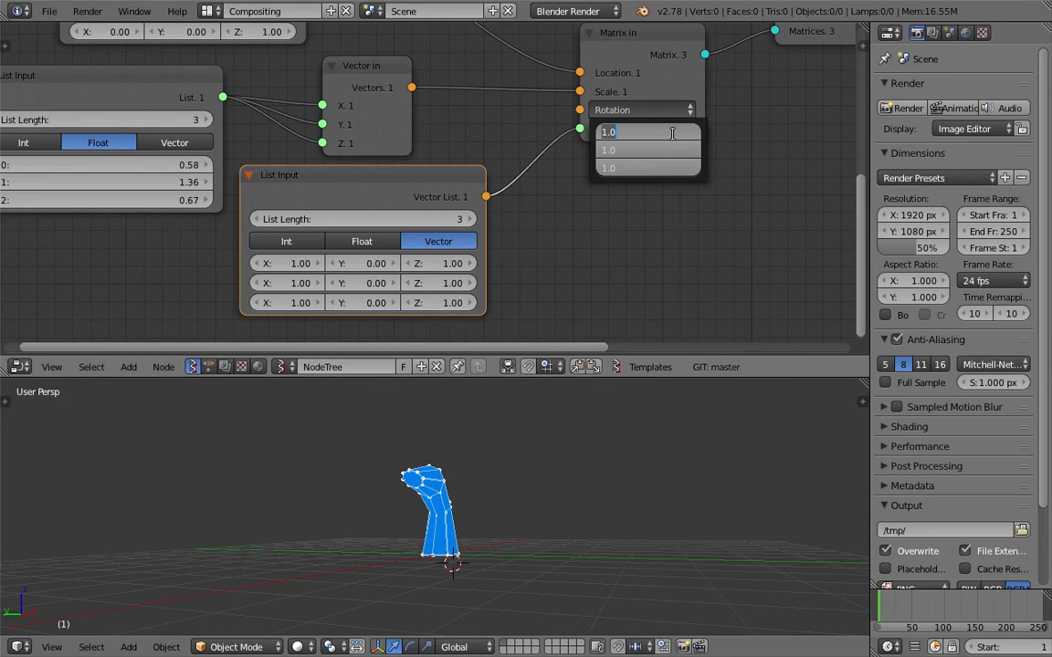
pyautogui.write('0')
pyautogui.press('Return')
# Set all three angle vectors to X 4.09, Y 1.65 and Z 1.69, and move their List Input slightly closer to Matrix in
pyautogui.moveTo(280, 263); pyautogui.dragTo(355, 260)
pyautogui.moveTo(443, 267); pyautogui.dragTo(388, 262)
pyautogui.moveTo(462, 172); pyautogui.dragTo(497, 184)
# Set the Z component of the Matrix in node's rotation axis to 1
pyautogui.click(656, 110)
pyautogui.click(674, 168)
pyautogui.write('1')
pyautogui.press('Return')
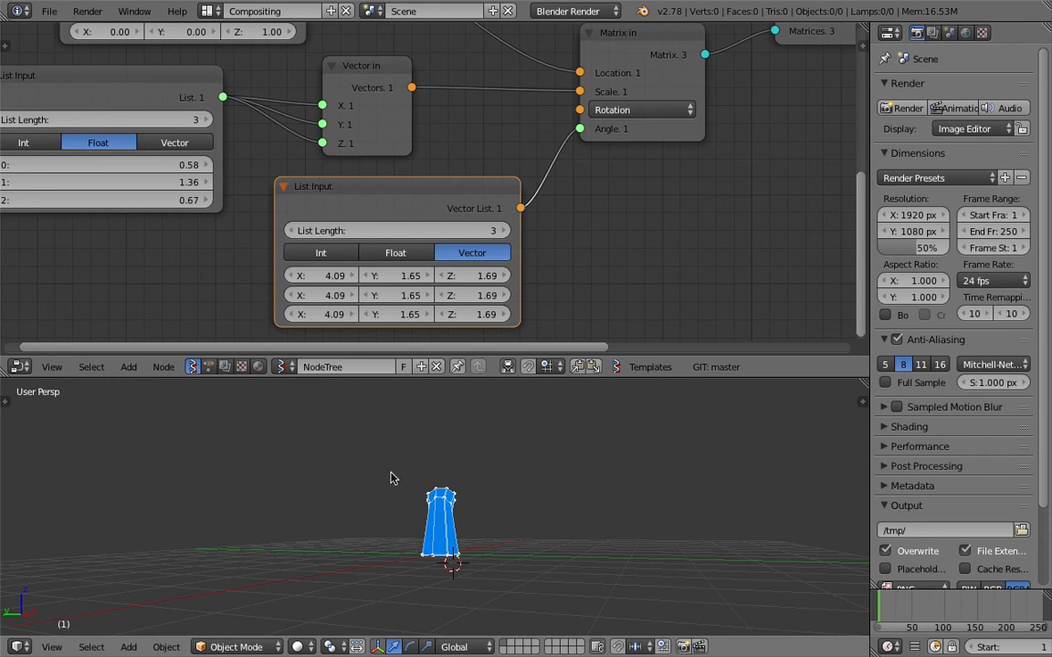
# Set the Y and Z components of all three angle vectors to 0 and their X component to 1.48
pyautogui.moveTo(456, 464); pyautogui.dragTo(347, 480, button='middle')
pyautogui.moveTo(417, 277); pyautogui.dragTo(400, 315)
pyautogui.press('Return')
pyautogui.moveTo(469, 276); pyautogui.dragTo(469, 315)
pyautogui.write('0')
pyautogui.press('Return')
pyautogui.moveTo(319, 276); pyautogui.dragTo(290, 314)
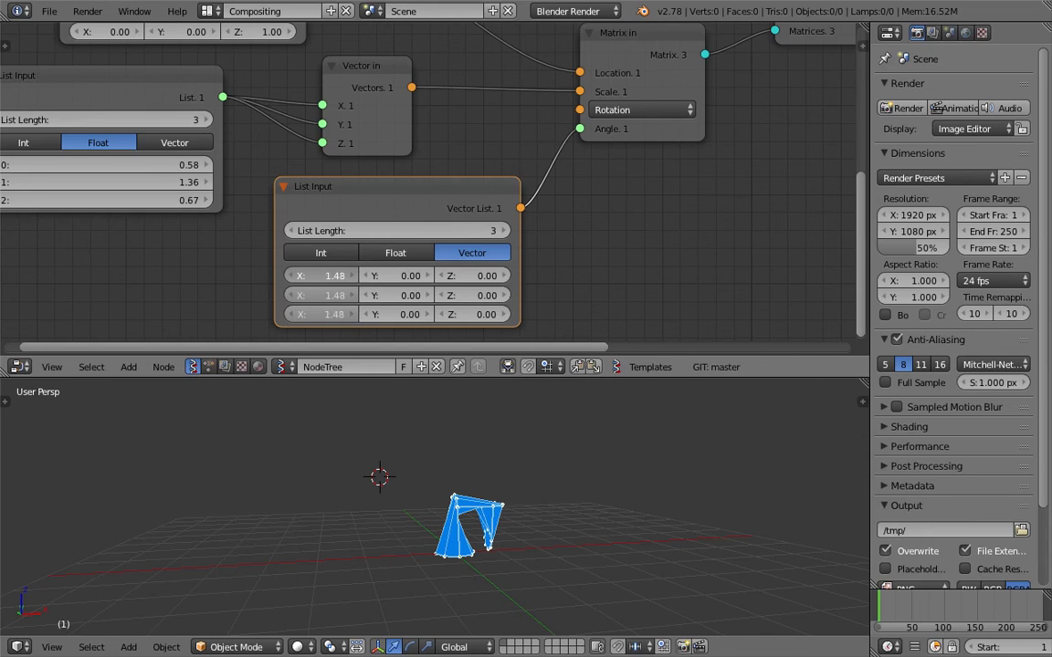
# Recheck the Matrix in rotation axis, and try X values of -2.24, -2.90 and -20.93 for the three angle vectors
pyautogui.click(640, 109)
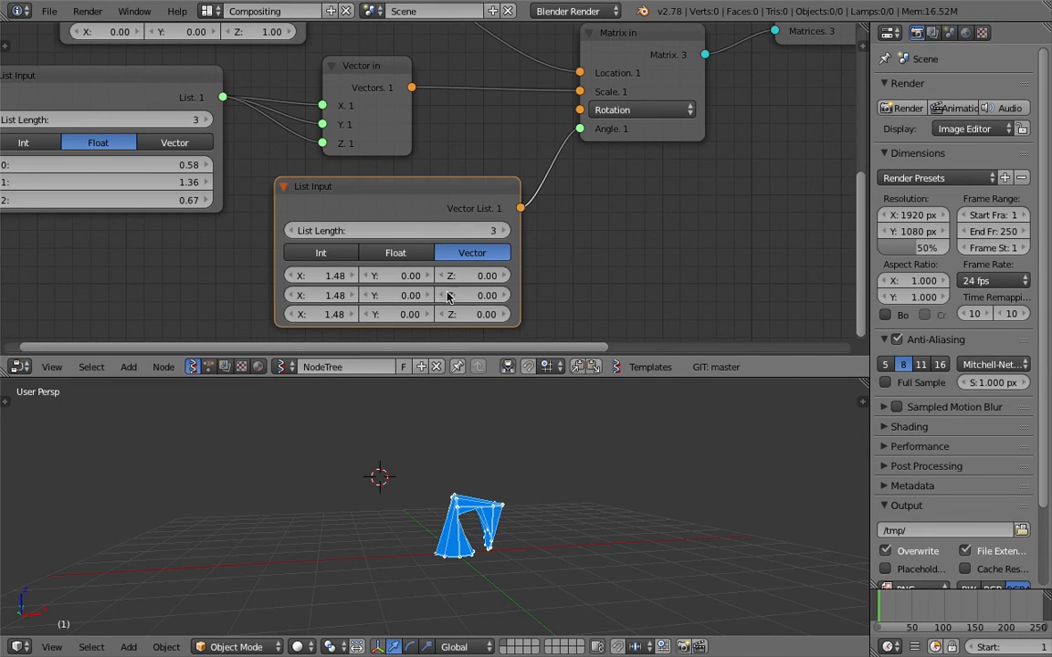
pyautogui.moveTo(321, 275); pyautogui.dragTo(319, 314)
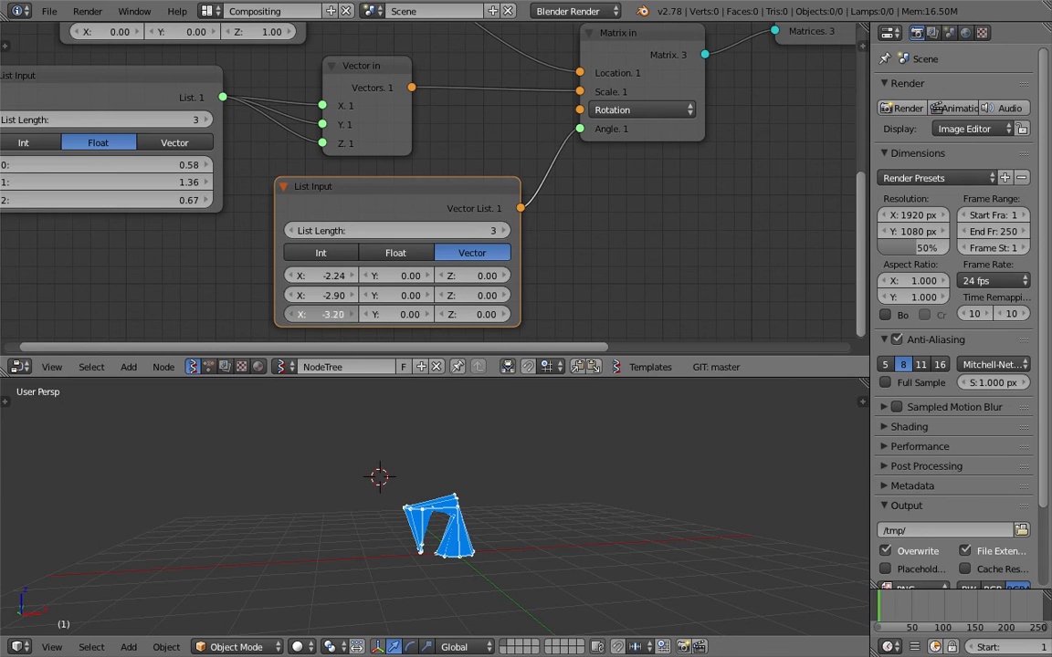
pyautogui.moveTo(321, 314); pyautogui.dragTo(318, 314)
# Set the Z component of all three angle vectors to 1 and their X component to 0
pyautogui.moveTo(488, 277); pyautogui.dragTo(490, 315)
pyautogui.write('1')
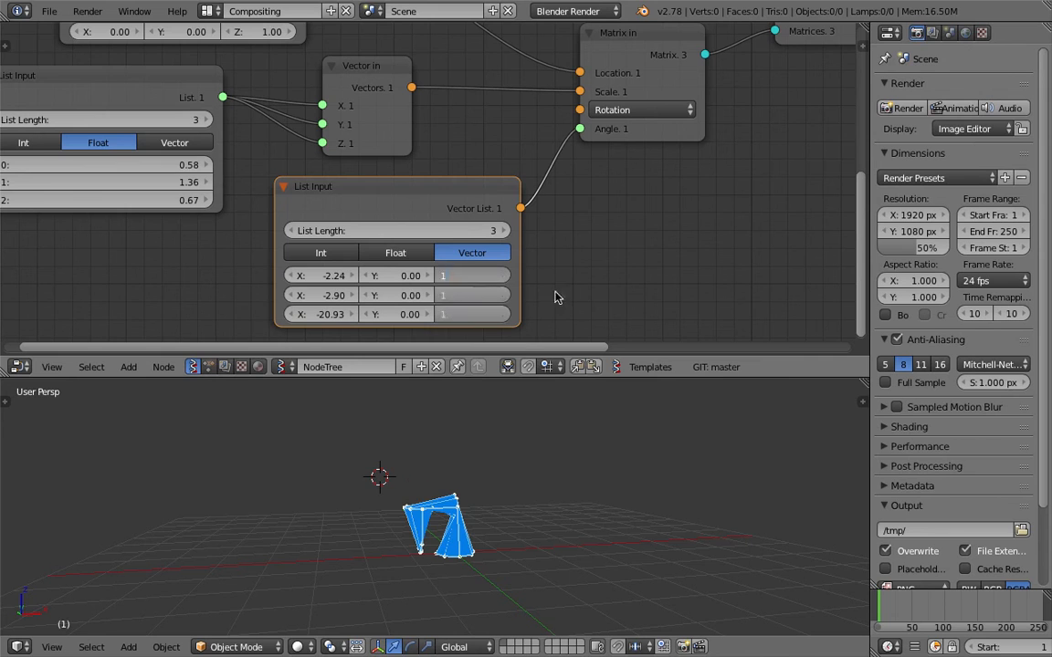
pyautogui.press('Return')
pyautogui.moveTo(311, 278); pyautogui.dragTo(341, 295)
pyautogui.moveTo(320, 314); pyautogui.dragTo(319, 314)
pyautogui.write('0')
pyautogui.press('Return')
# Set all three angle vectors to X -0.24 and Y 1.32, and enlarge the node editor area
pyautogui.moveTo(482, 275); pyautogui.dragTo(497, 240, button='middle')
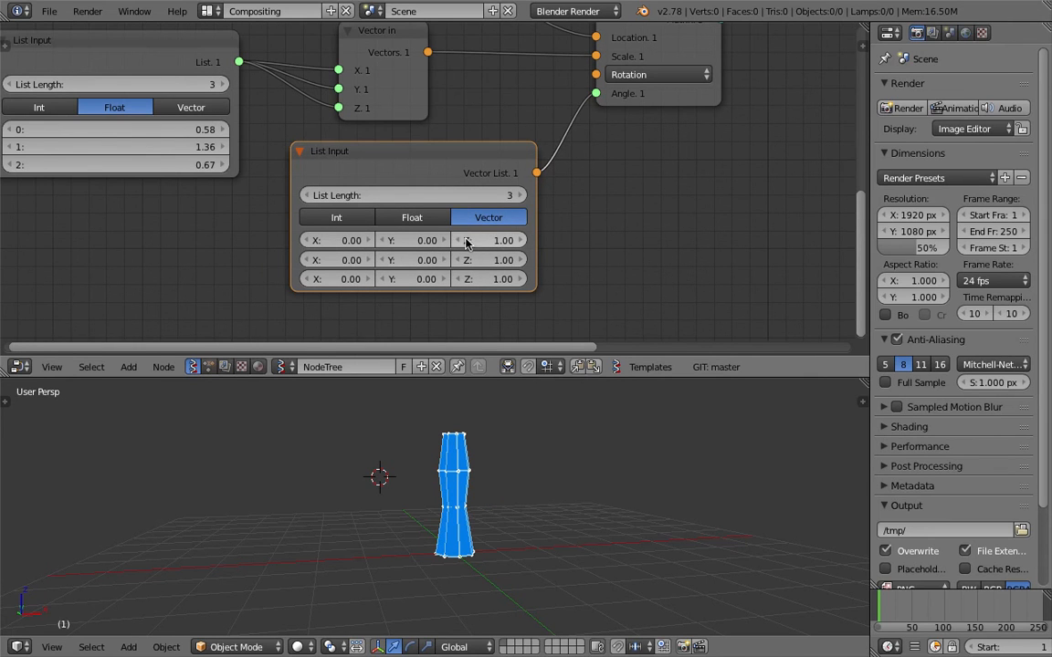
pyautogui.scroll(1, 476, 257)
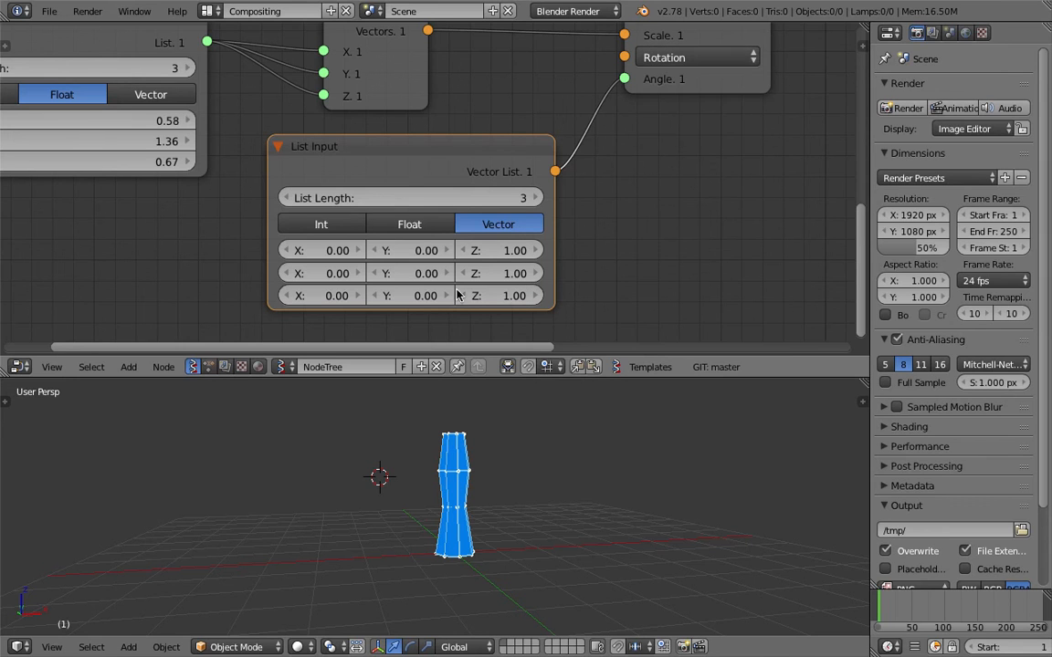
pyautogui.moveTo(320, 250); pyautogui.dragTo(306, 295)
pyautogui.moveTo(429, 250); pyautogui.dragTo(406, 229)
pyautogui.scroll(-1, 407, 225)
pyautogui.moveTo(510, 378); pyautogui.dragTo(508, 433)
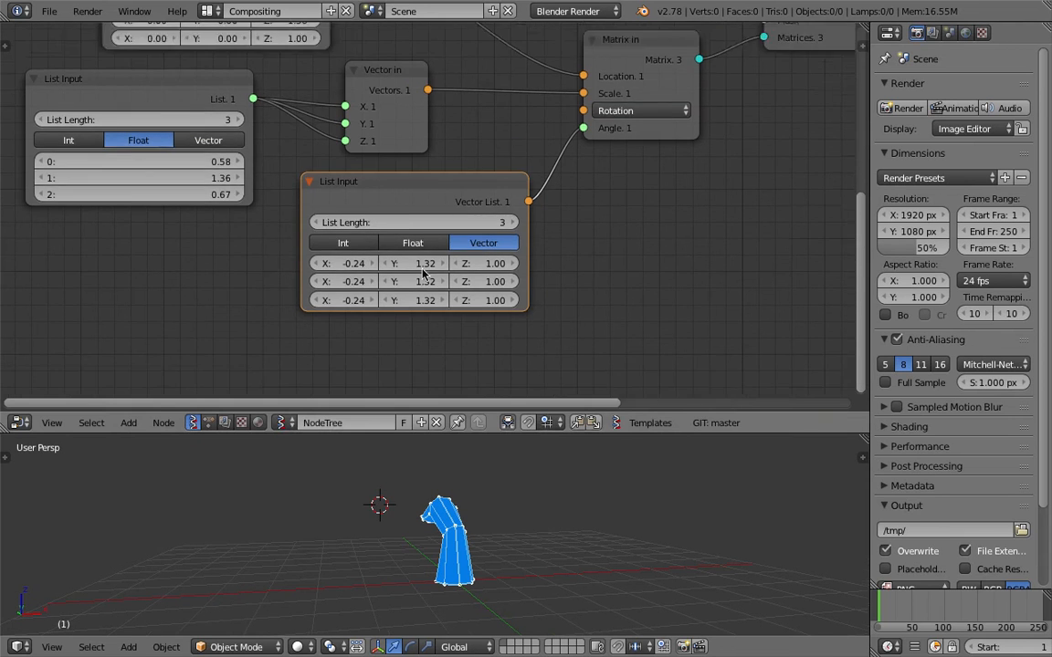
# Move the Circle node closer to Extrude Region and increase its radius to 1.09
pyautogui.scroll(-1, 422, 276)
pyautogui.moveTo(392, 144); pyautogui.dragTo(412, 218, button='middle')
pyautogui.click(419, 187)
pyautogui.moveTo(628, 119); pyautogui.dragTo(475, 197, button='middle')
pyautogui.moveTo(357, 169); pyautogui.dragTo(436, 151, button='middle')
pyautogui.moveTo(449, 83); pyautogui.dragTo(502, 76)
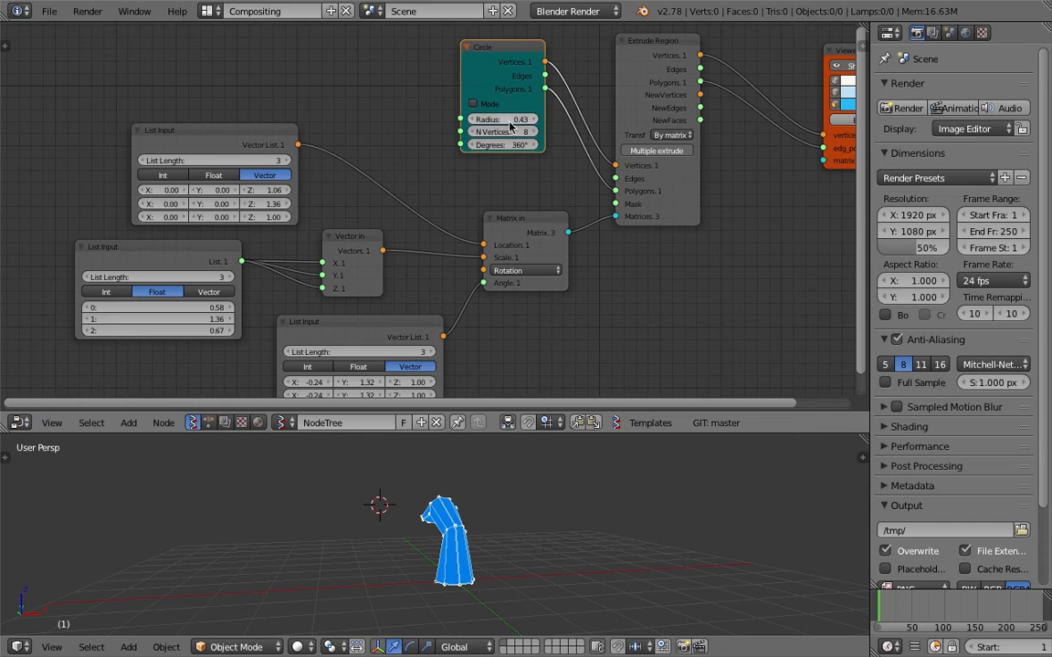
pyautogui.moveTo(501, 120); pyautogui.dragTo(561, 120)
pyautogui.moveTo(444, 265); pyautogui.dragTo(431, 363, button='middle')
pyautogui.moveTo(613, 517); pyautogui.dragTo(703, 515, button='middle')
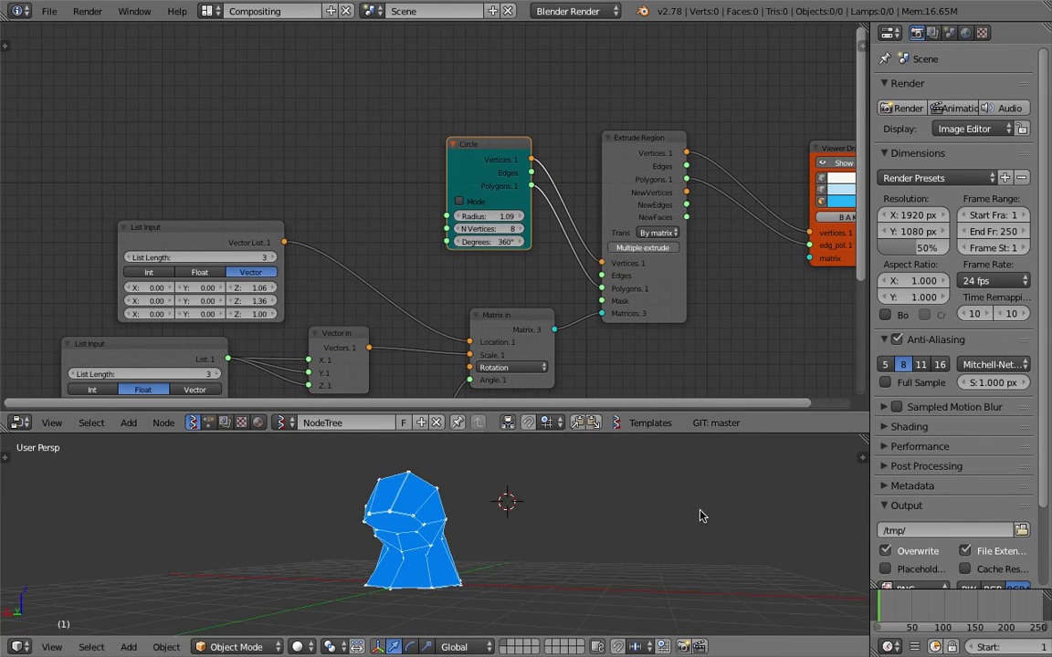
# Move the Circle node higher above the Matrix in node and set its number of vertices to 7
pyautogui.moveTo(406, 158); pyautogui.dragTo(412, 164, button='middle')
pyautogui.moveTo(462, 157); pyautogui.dragTo(451, 134)
pyautogui.hotkey('shift', 'a')
pyautogui.moveTo(321, 120)
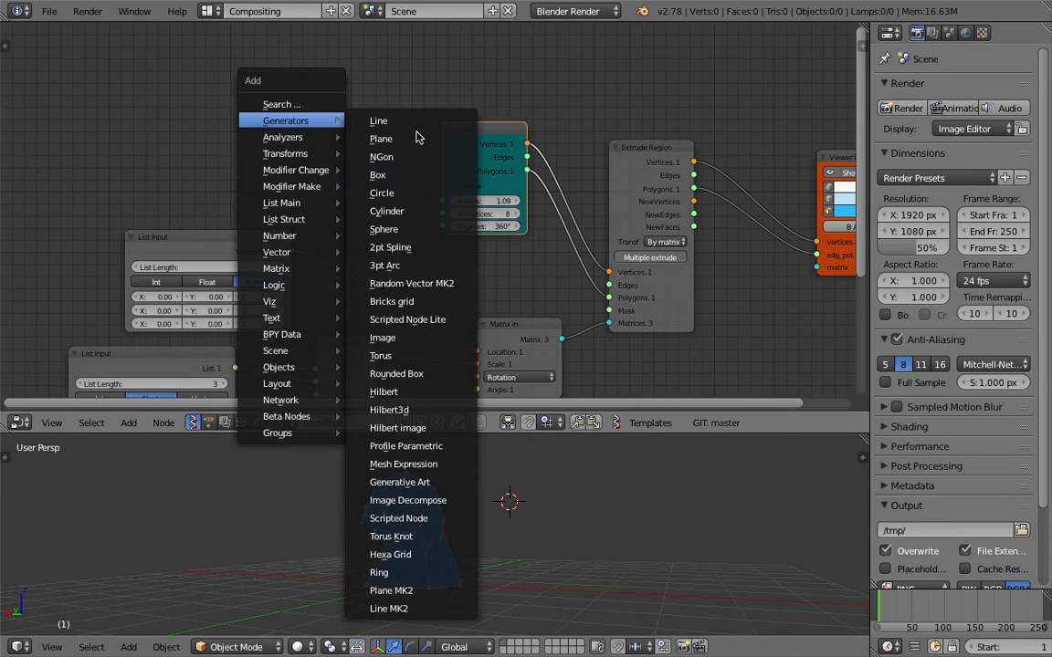
pyautogui.moveTo(469, 135); pyautogui.dragTo(471, 119)
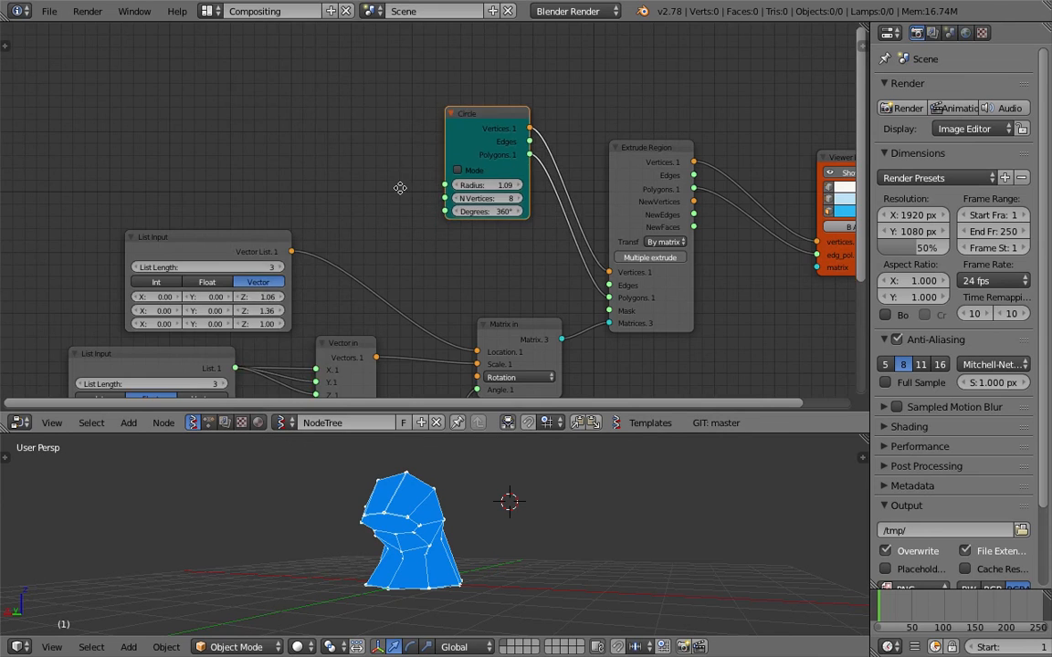
pyautogui.moveTo(399, 188); pyautogui.dragTo(473, 125, button='middle')
pyautogui.moveTo(550, 136)
pyautogui.mouseDown()
pyautogui.moveTo(502, 136)
pyautogui.moveTo(541, 136)
pyautogui.mouseUp()
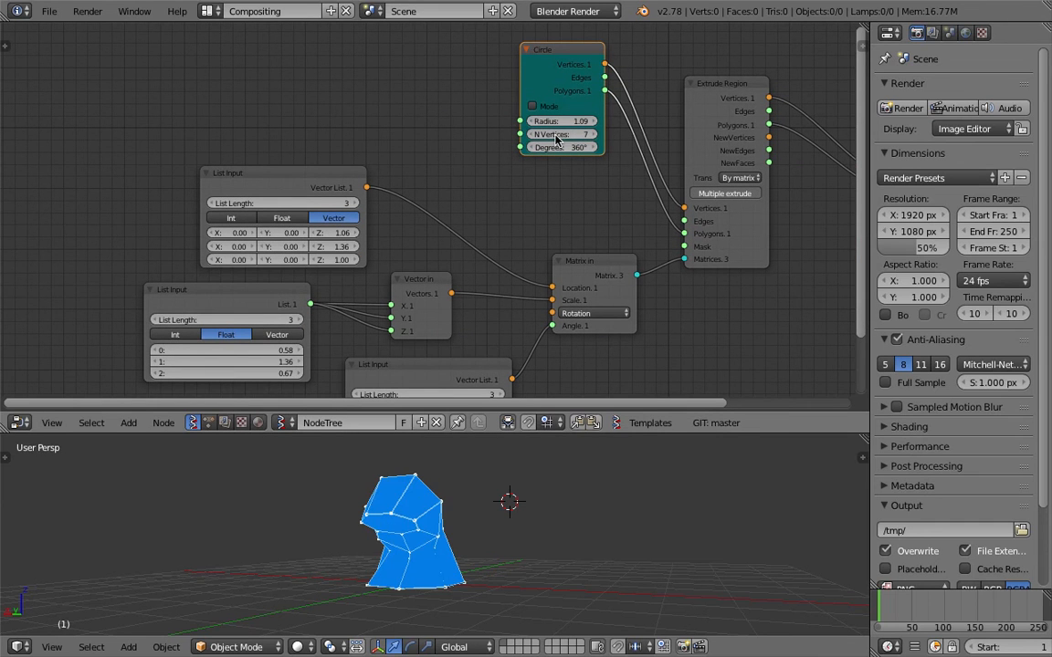
# Set the Y component of all three angle vectors to -0.06
pyautogui.moveTo(542, 512); pyautogui.dragTo(384, 515, button='middle')
pyautogui.moveTo(499, 300); pyautogui.dragTo(450, 311, button='middle')
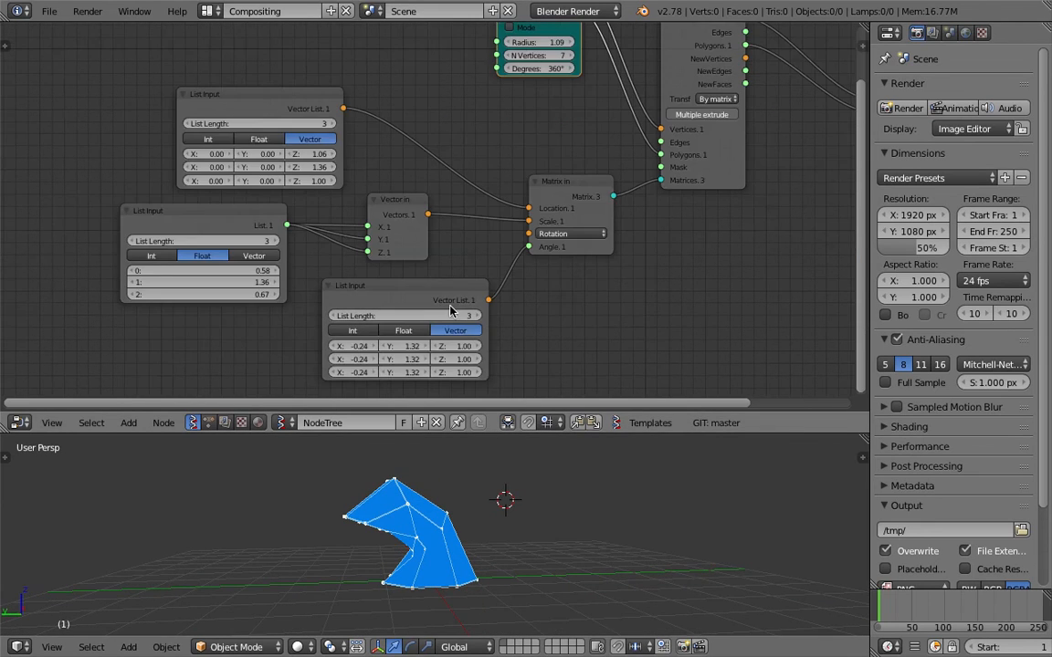
pyautogui.moveTo(403, 347); pyautogui.dragTo(362, 373)
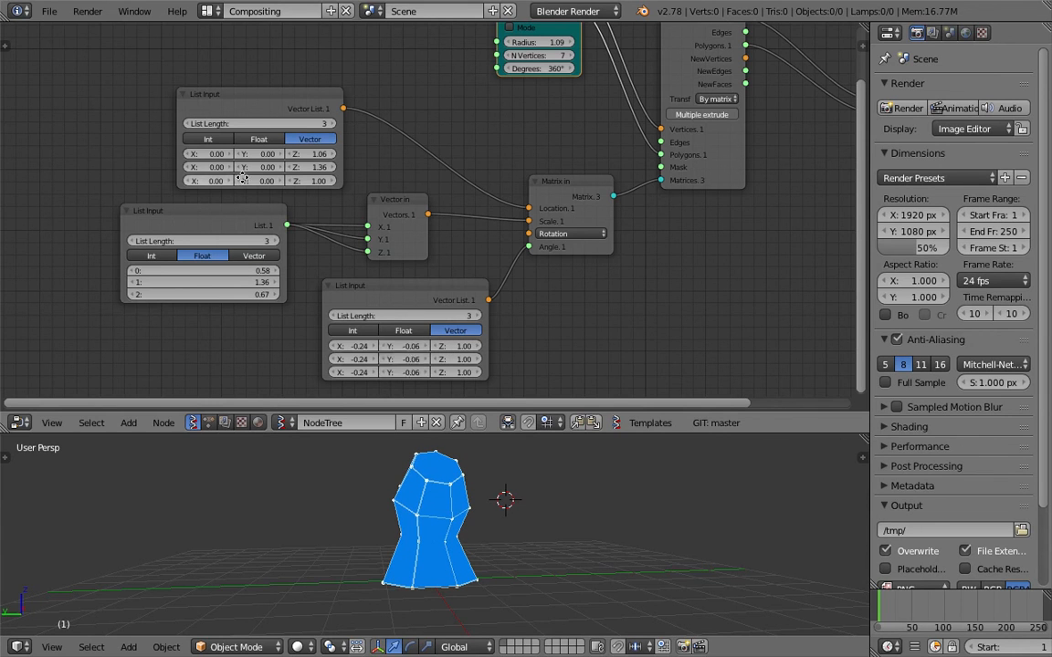
# Move the location List Input node up and increase its list length to 6
pyautogui.moveTo(240, 176); pyautogui.dragTo(265, 175, button='middle')
pyautogui.moveTo(286, 111); pyautogui.dragTo(273, 42)
pyautogui.click(342, 55)
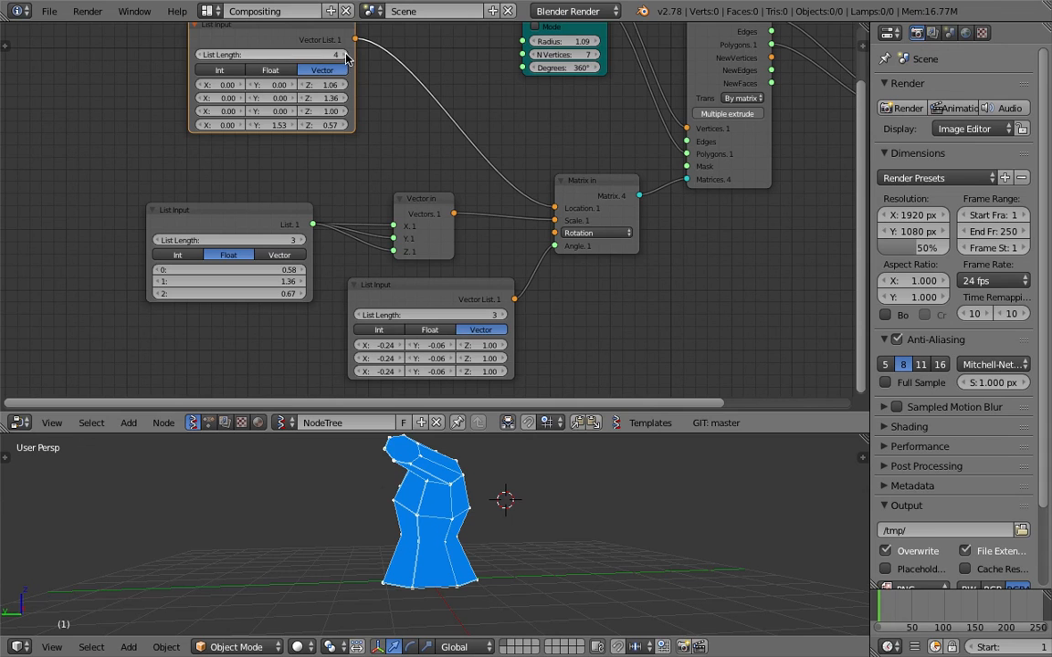
pyautogui.click(342, 55)
pyautogui.click(339, 56)
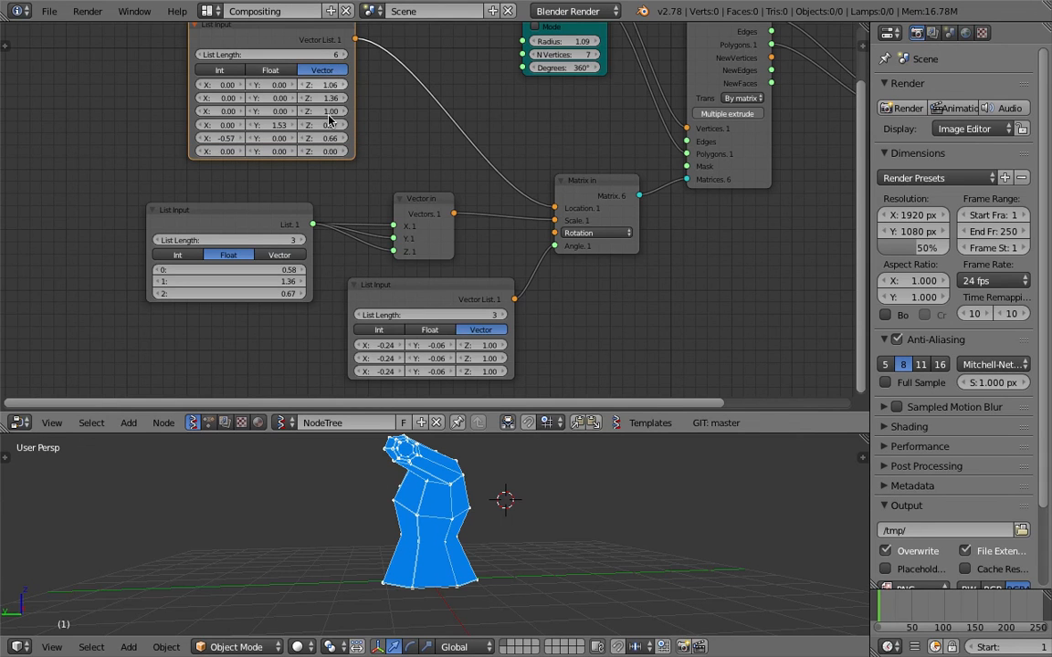
# In the location list, set the fourth vector's Y to 0.57, the fifth to X -0.36 and Z 1.02, and the sixth's Z to 0.90
pyautogui.scroll(1, 330, 120)
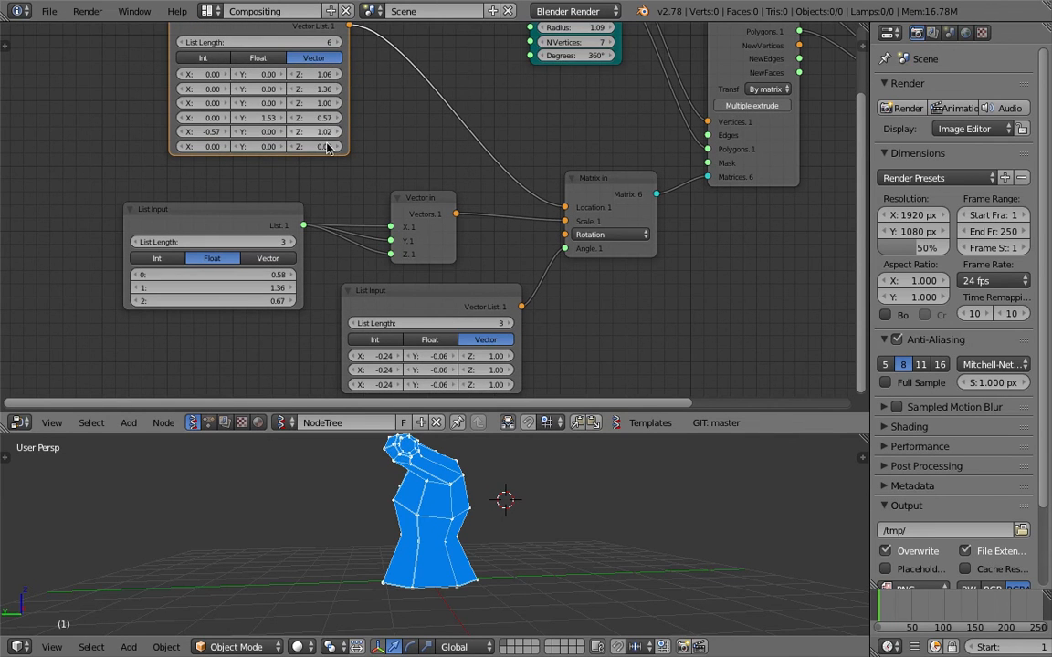
pyautogui.moveTo(315, 146); pyautogui.dragTo(321, 146)
pyautogui.moveTo(490, 487); pyautogui.dragTo(538, 493, button='middle')
pyautogui.moveTo(533, 440); pyautogui.dragTo(528, 387)
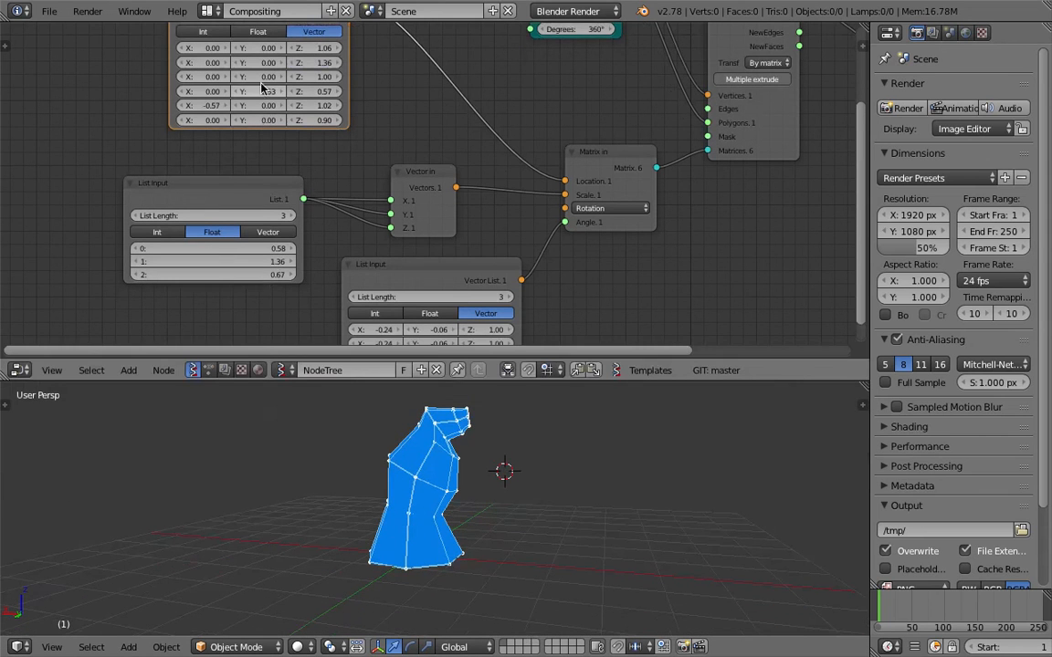
pyautogui.moveTo(256, 91); pyautogui.dragTo(156, 106)
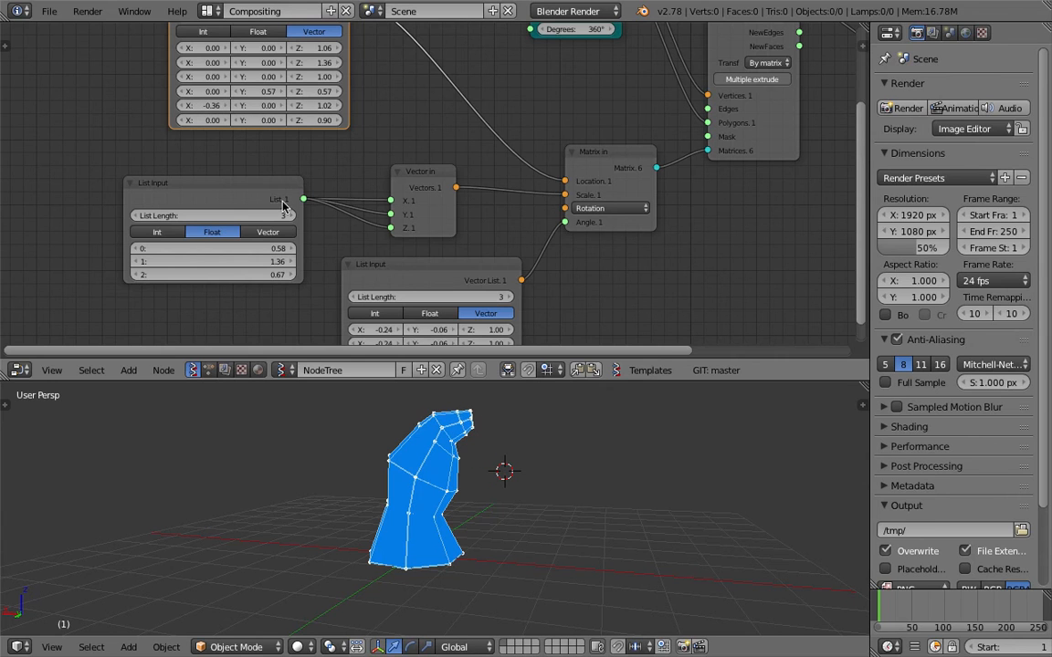
# Move the scale List Input node away from Vector in and increase its list length to 6
pyautogui.moveTo(284, 202); pyautogui.dragTo(248, 175)
pyautogui.click(254, 189)
pyautogui.click(254, 189)
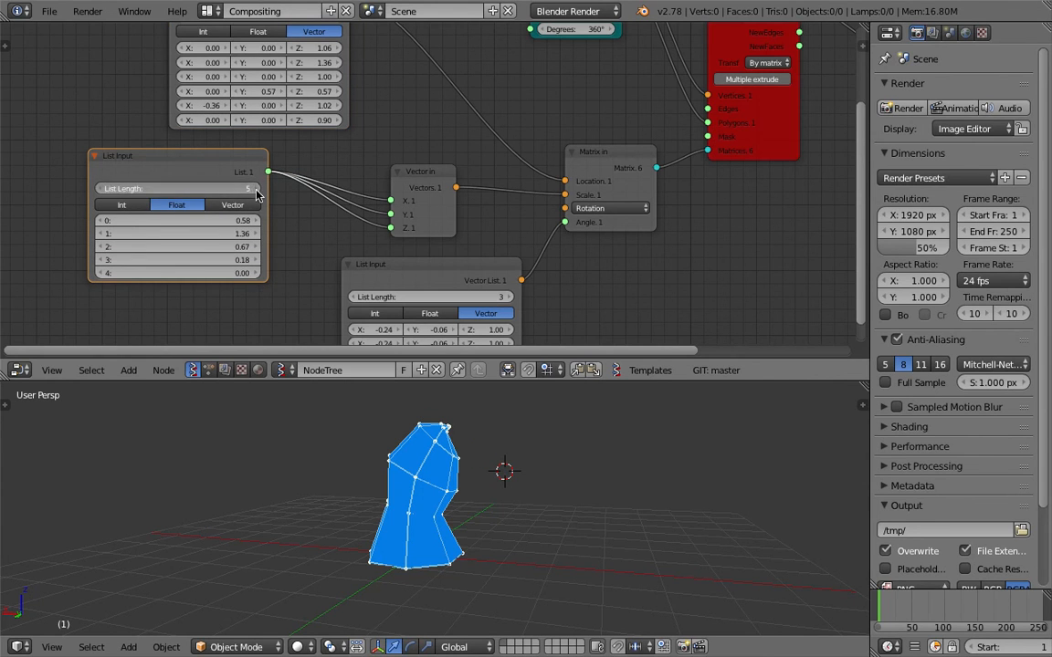
pyautogui.click(255, 189)
# Set scale list entries 1 to 5 to 0.94, 0.94, 0.66, 0.87 and 1.05
pyautogui.moveTo(234, 273); pyautogui.dragTo(304, 287)
pyautogui.moveTo(230, 262); pyautogui.dragTo(200, 234)
pyautogui.moveTo(606, 530); pyautogui.dragTo(496, 521, button='middle')
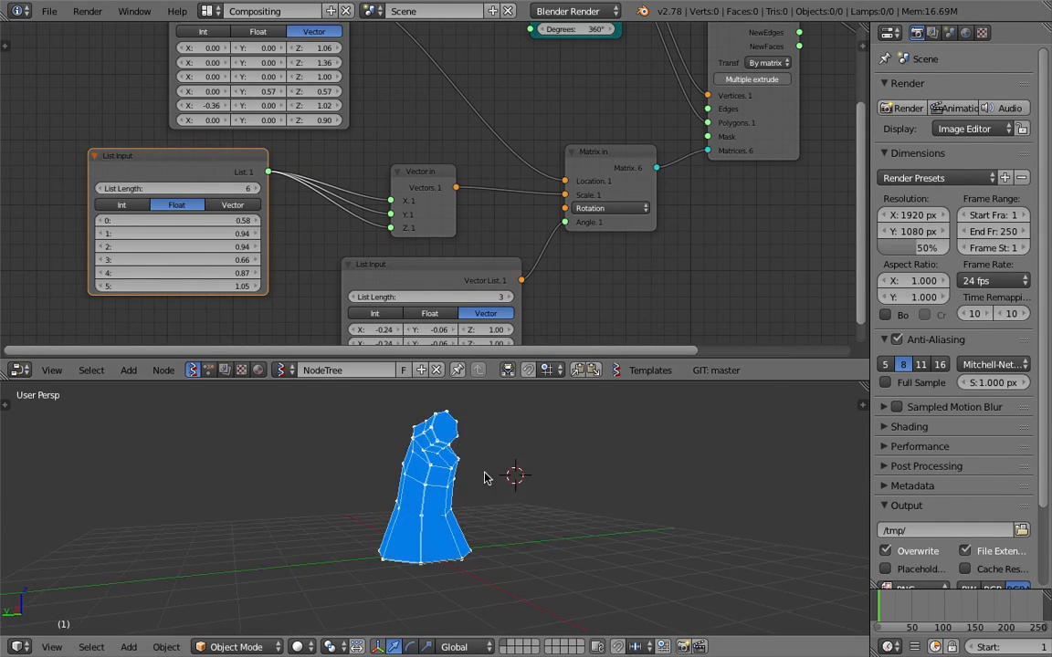
# Review the extruded model and the whole node tree, and shift the Extrude Region node slightly towards Viewer Draw
pyautogui.moveTo(432, 403); pyautogui.dragTo(496, 408, button='middle')
pyautogui.scroll(-3, 563, 110)
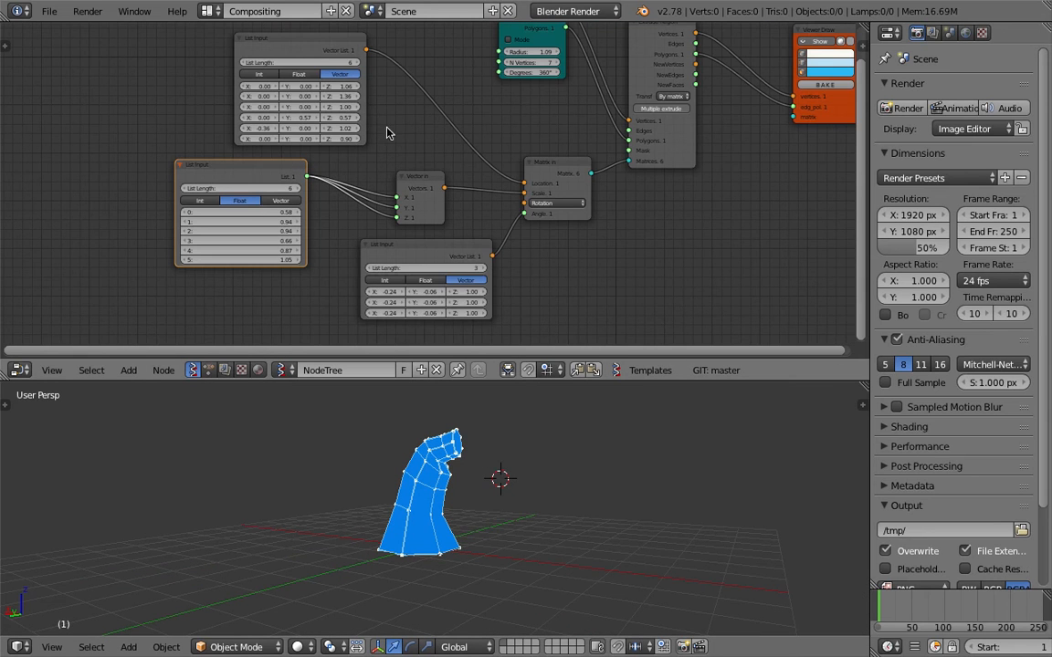
pyautogui.moveTo(320, 188); pyautogui.dragTo(310, 212, button='middle')
pyautogui.moveTo(541, 423); pyautogui.dragTo(472, 413, button='middle')
pyautogui.moveTo(557, 151); pyautogui.dragTo(521, 157, button='middle')
pyautogui.moveTo(591, 72); pyautogui.dragTo(610, 62)
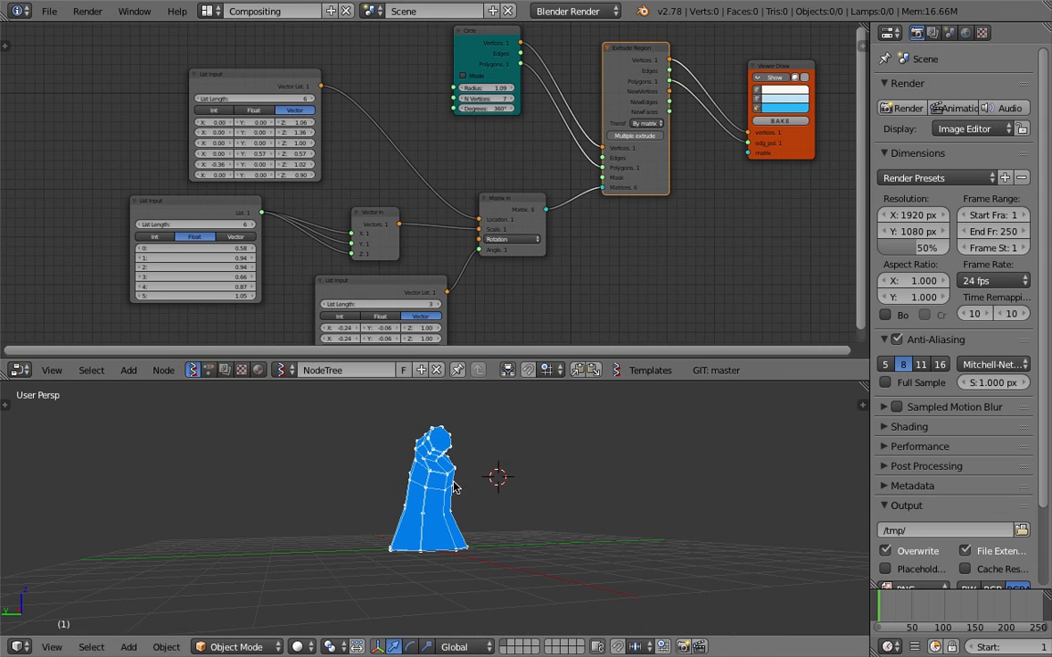
# Sketch a bent tube beside the model with the grease pencil, and delete that sketch layer
pyautogui.moveTo(457, 490); pyautogui.dragTo(445, 532, button='middle')
pyautogui.moveTo(502, 487); pyautogui.dragTo(578, 579, button='middle')
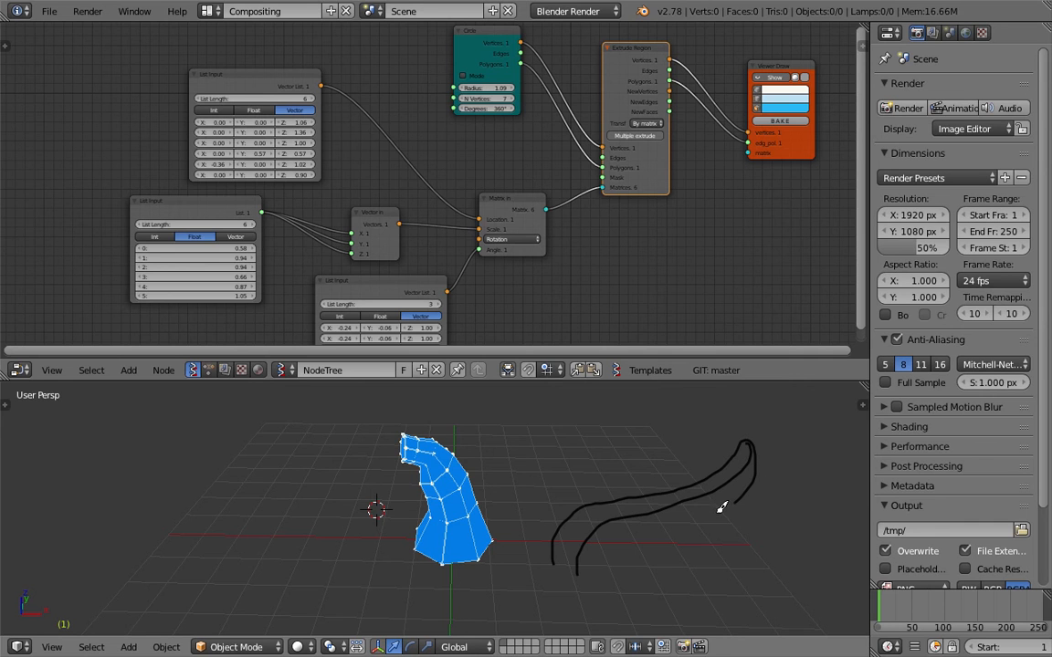
pyautogui.moveTo(606, 568)
pyautogui.mouseDown(button='middle')
pyautogui.moveTo(482, 500)
pyautogui.moveTo(616, 514)
pyautogui.moveTo(639, 502)
pyautogui.mouseUp(button='middle')
pyautogui.click(864, 406)
pyautogui.click(842, 475)
pyautogui.scroll(3, 504, 486)
pyautogui.moveTo(504, 486)
pyautogui.mouseDown(button='middle')
pyautogui.moveTo(566, 468)
pyautogui.moveTo(517, 478)
pyautogui.moveTo(470, 406)
pyautogui.mouseUp(button='middle')
# Tidy the node tree by moving the Vector in, Matrix in and Extrude Region nodes slightly upwards
pyautogui.moveTo(427, 265); pyautogui.dragTo(394, 253, button='middle')
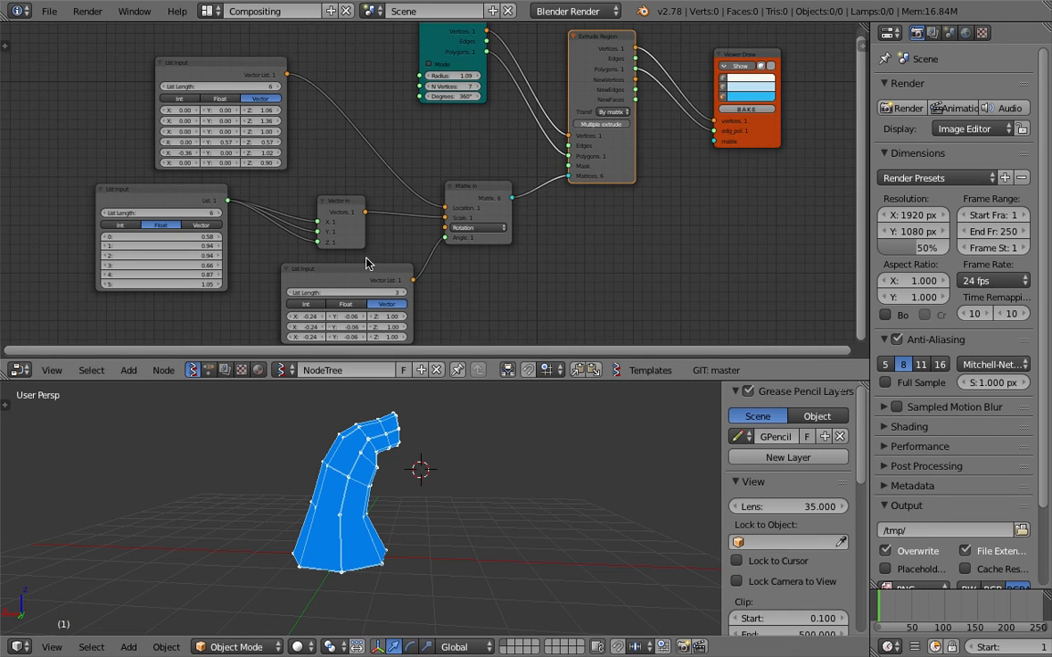
pyautogui.moveTo(365, 212); pyautogui.dragTo(343, 186)
pyautogui.moveTo(478, 186); pyautogui.dragTo(477, 156)
pyautogui.moveTo(347, 202); pyautogui.dragTo(354, 170)
pyautogui.moveTo(422, 171); pyautogui.dragTo(361, 220, button='middle')
pyautogui.moveTo(557, 176); pyautogui.dragTo(558, 156)
# Move the Circle and Viewer Draw nodes closer to the Extrude Region node
pyautogui.scroll(2, 576, 163)
pyautogui.moveTo(725, 83); pyautogui.dragTo(730, 67)
pyautogui.moveTo(411, 96); pyautogui.dragTo(411, 112, button='middle')
pyautogui.moveTo(380, 72); pyautogui.dragTo(429, 67)
pyautogui.moveTo(448, 80); pyautogui.dragTo(420, 119, button='middle')
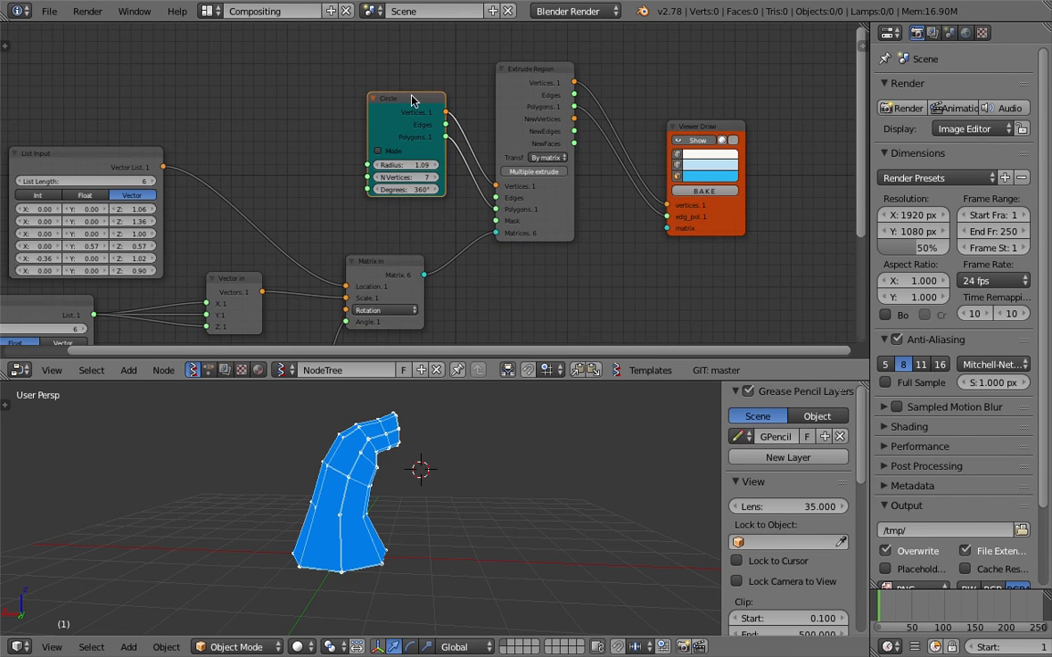
pyautogui.moveTo(412, 96); pyautogui.dragTo(392, 83)
pyautogui.moveTo(697, 126)
pyautogui.mouseDown()
pyautogui.moveTo(667, 70)
pyautogui.moveTo(638, 68)
pyautogui.mouseUp()
pyautogui.moveTo(600, 127)
pyautogui.mouseDown(button='middle')
pyautogui.moveTo(582, 153)
pyautogui.moveTo(488, 187)
pyautogui.moveTo(635, 166)
pyautogui.mouseUp(button='middle')
pyautogui.moveTo(528, 280); pyautogui.dragTo(535, 241, button='middle')
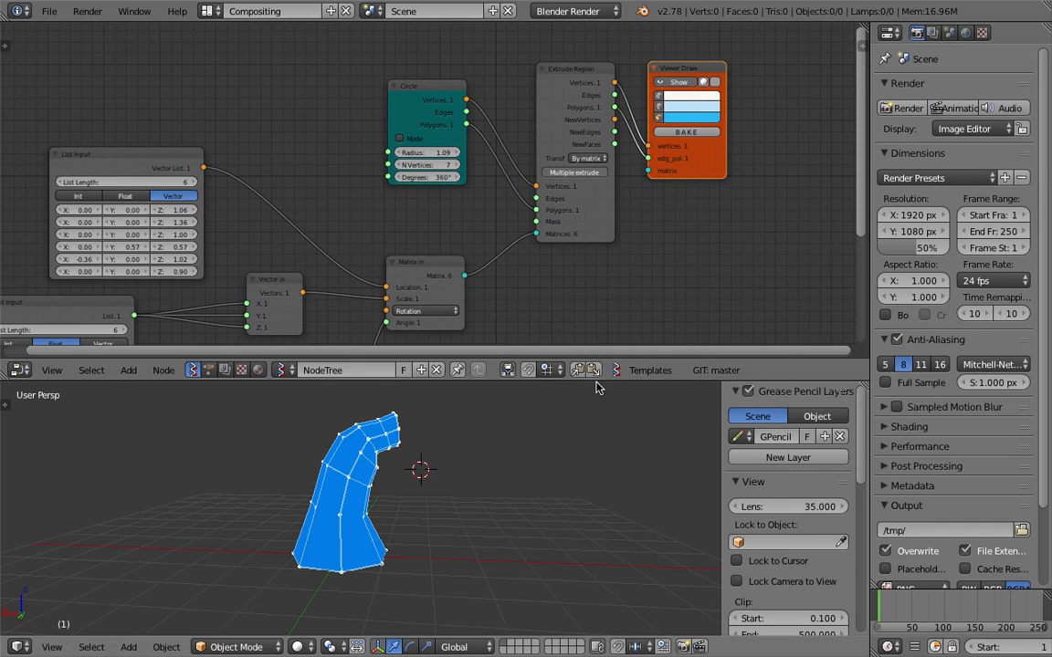
# Enlarge the node editor and regroup the Matrix in, Vector in and scale List Input nodes more compactly
pyautogui.moveTo(596, 381); pyautogui.dragTo(597, 444)
pyautogui.moveTo(475, 329); pyautogui.dragTo(506, 287, button='middle')
pyautogui.moveTo(477, 248); pyautogui.dragTo(494, 227)
pyautogui.moveTo(383, 259); pyautogui.dragTo(471, 215, button='middle')
pyautogui.moveTo(382, 234); pyautogui.dragTo(385, 238)
pyautogui.moveTo(209, 251); pyautogui.dragTo(222, 258)
pyautogui.moveTo(224, 255); pyautogui.dragTo(250, 215, button='middle')
# Increase the angle list length to 6; set its fourth vector's Y 1.53, Z 0.87, fifth's X -0.57, Z 1.53, sixth's Z 1.74
pyautogui.moveTo(482, 325); pyautogui.dragTo(455, 268, button='middle')
pyautogui.click(458, 303)
pyautogui.click(459, 303)
pyautogui.click(460, 302)
pyautogui.moveTo(436, 338); pyautogui.dragTo(462, 339)
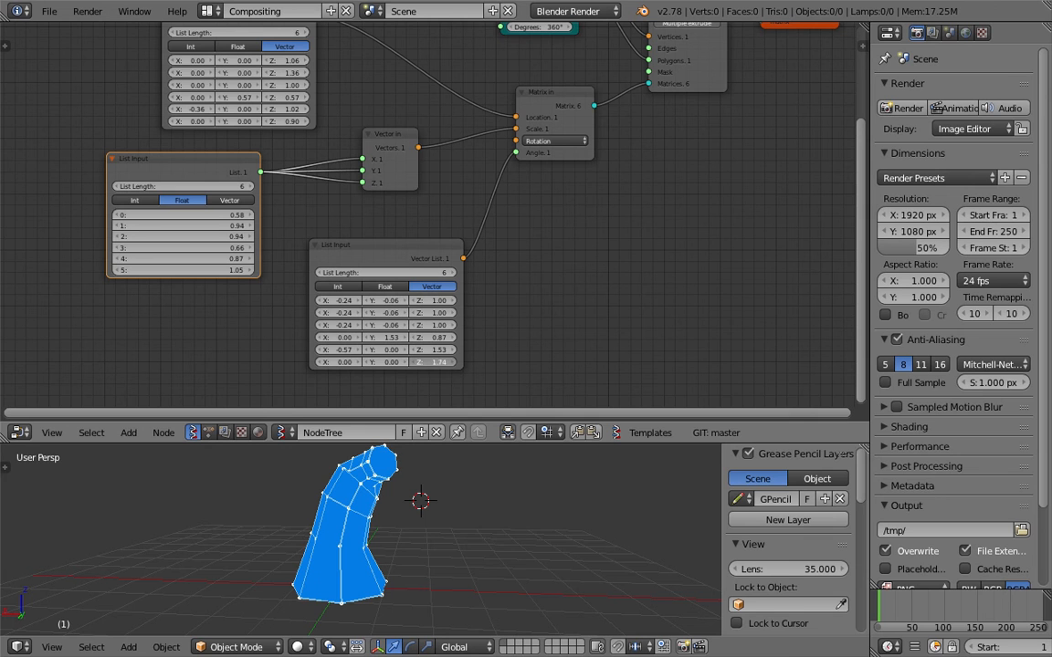
# Examine the bent extrusion from several sides and move the angle List Input node up towards Vector in
pyautogui.moveTo(411, 508); pyautogui.dragTo(647, 520, button='middle')
pyautogui.scroll(-4, 594, 228)
pyautogui.moveTo(594, 228); pyautogui.dragTo(538, 267, button='middle')
pyautogui.moveTo(438, 488); pyautogui.dragTo(490, 509, button='middle')
pyautogui.moveTo(366, 511); pyautogui.dragTo(546, 493, button='middle')
pyautogui.moveTo(540, 247); pyautogui.dragTo(561, 257, button='middle')
pyautogui.moveTo(399, 293); pyautogui.dragTo(404, 270)
pyautogui.moveTo(557, 261); pyautogui.dragTo(646, 252, button='middle')
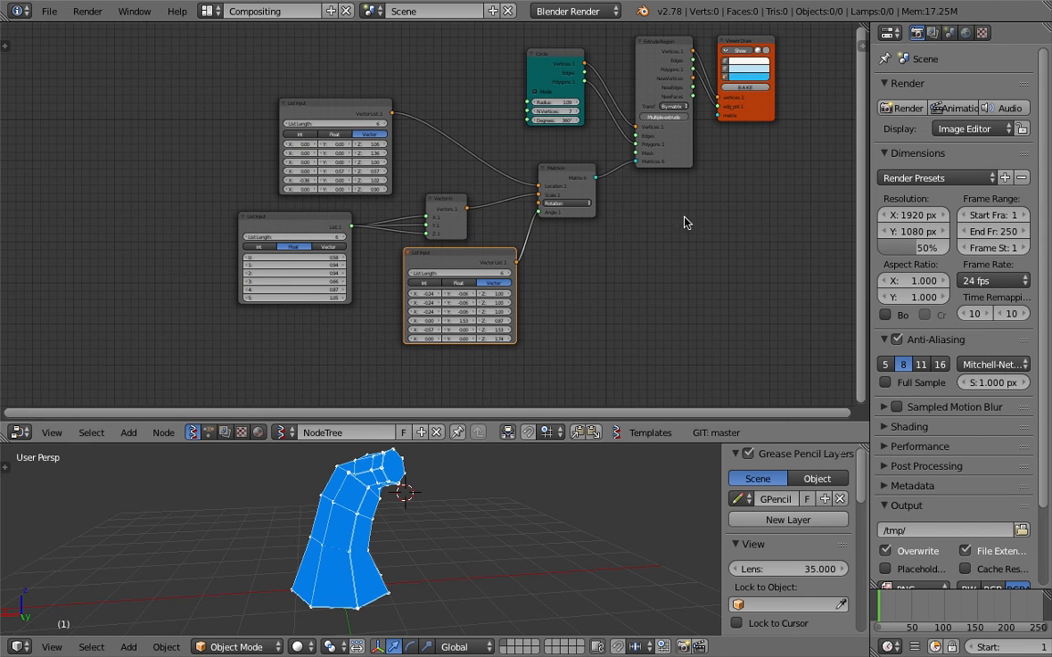
# Move Viewer Draw away from Extrude Region and add a Plane node below them
pyautogui.moveTo(685, 218); pyautogui.dragTo(555, 225, button='middle')
pyautogui.moveTo(621, 125); pyautogui.dragTo(702, 133)
pyautogui.hotkey('shift', 'a')
pyautogui.click(632, 197)
pyautogui.write('pla')
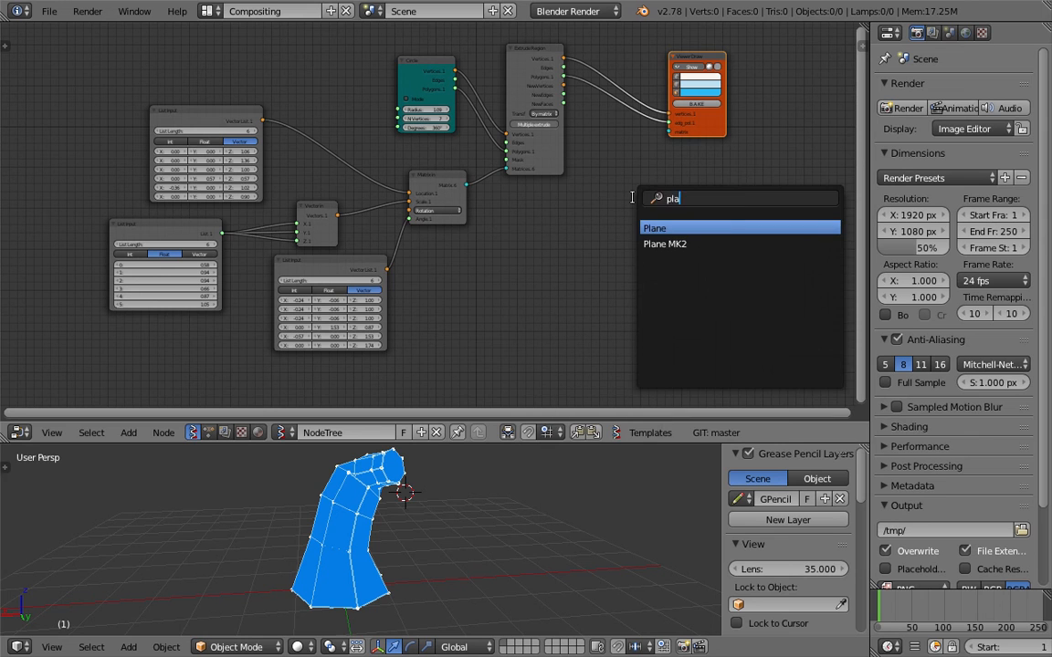
pyautogui.press('Return')
pyautogui.click(560, 174)
# Connect the Plane's Vertices to Viewer Draw's matrix input and set its Step X and Step Y to 3.94
pyautogui.moveTo(619, 191); pyautogui.dragTo(629, 185)
pyautogui.moveTo(670, 132); pyautogui.dragTo(671, 132)
pyautogui.moveTo(594, 256); pyautogui.dragTo(676, 265)
# Enlarge the 3D viewport to examine the copies placed on the plane's vertices
pyautogui.moveTo(601, 486); pyautogui.dragTo(413, 504, button='middle')
pyautogui.moveTo(394, 343); pyautogui.dragTo(483, 312, button='middle')
pyautogui.moveTo(474, 443); pyautogui.dragTo(474, 371)
pyautogui.moveTo(464, 533); pyautogui.dragTo(428, 502, button='middle')
pyautogui.moveTo(321, 134); pyautogui.dragTo(336, 149, button='middle')
pyautogui.moveTo(417, 520); pyautogui.dragTo(432, 488, button='middle')
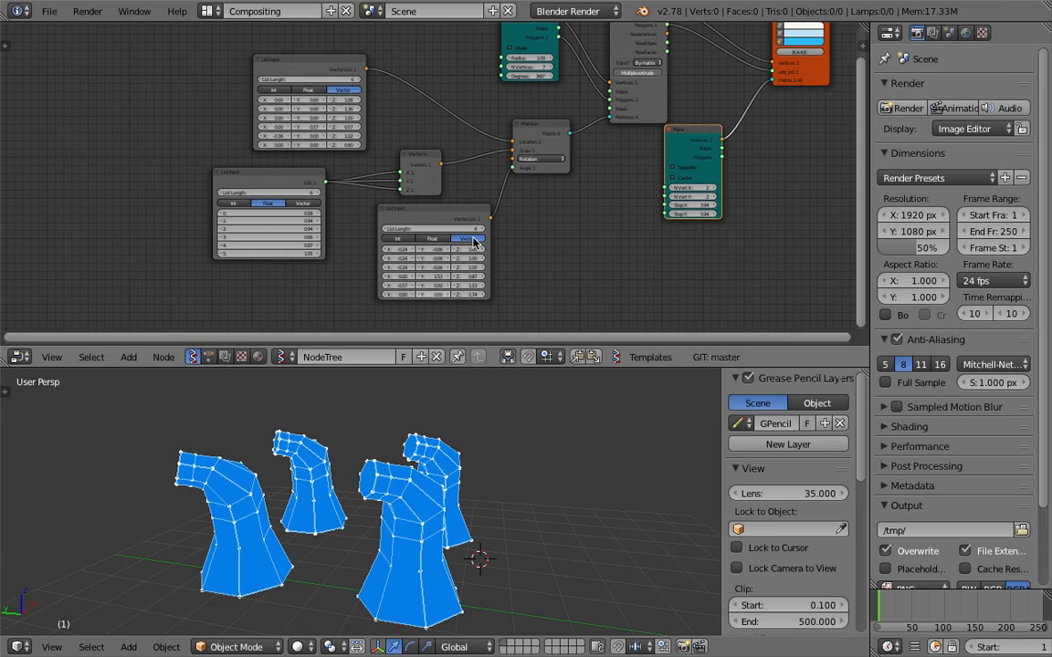
# Delete the vector List Input node feeding Matrix in's Angle and open the node search
pyautogui.scroll(2, 474, 243)
pyautogui.click(417, 218)
pyautogui.press('x')
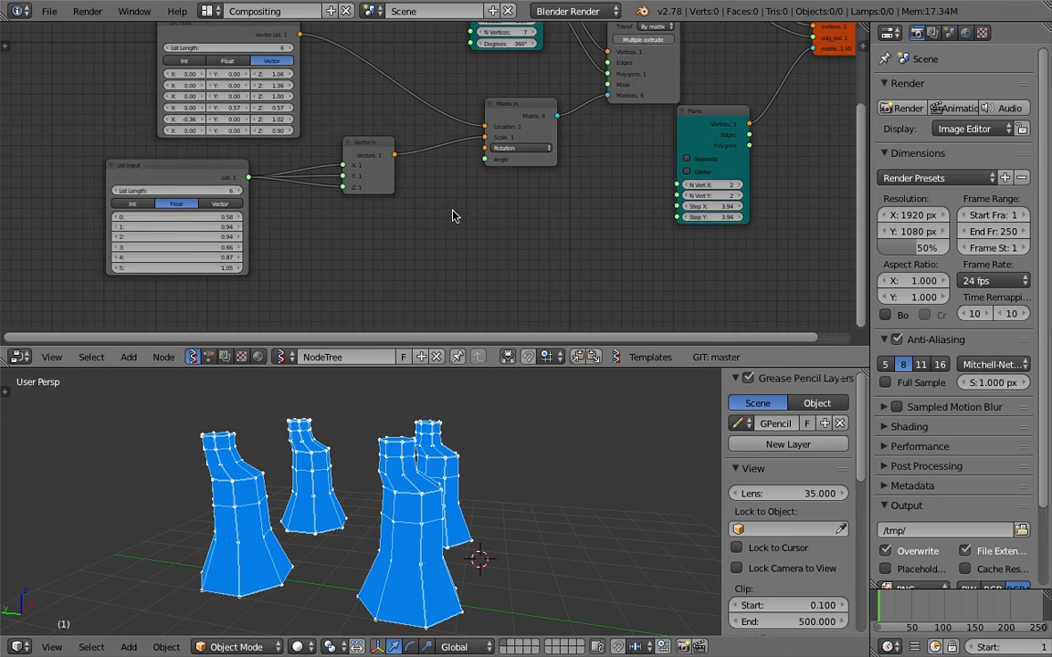
pyautogui.moveTo(425, 249); pyautogui.dragTo(434, 216, button='middle')
pyautogui.hotkey('shift', 'a')
pyautogui.click(434, 215)
pyautogui.write('float')
pyautogui.press('Down')
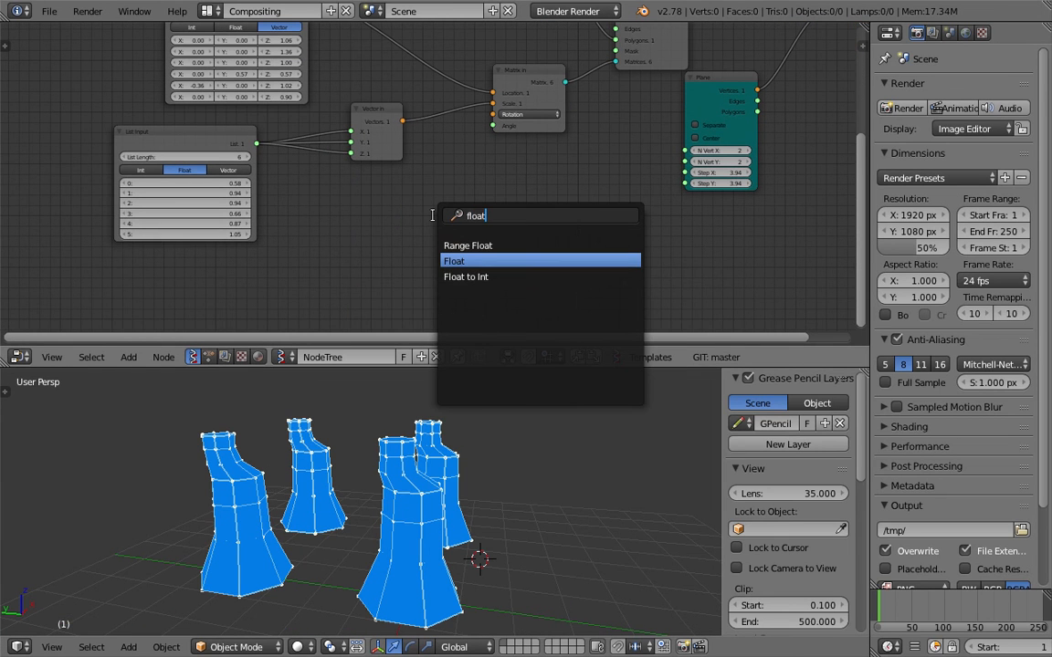
pyautogui.press('BackSpace')
pyautogui.press('BackSpace')
pyautogui.press('BackSpace')
pyautogui.press('BackSpace')
pyautogui.press('BackSpace')
# Add a Random Num Gen node in Float mode below Vector in and link its value to Matrix in's Angle
pyautogui.write('random n')
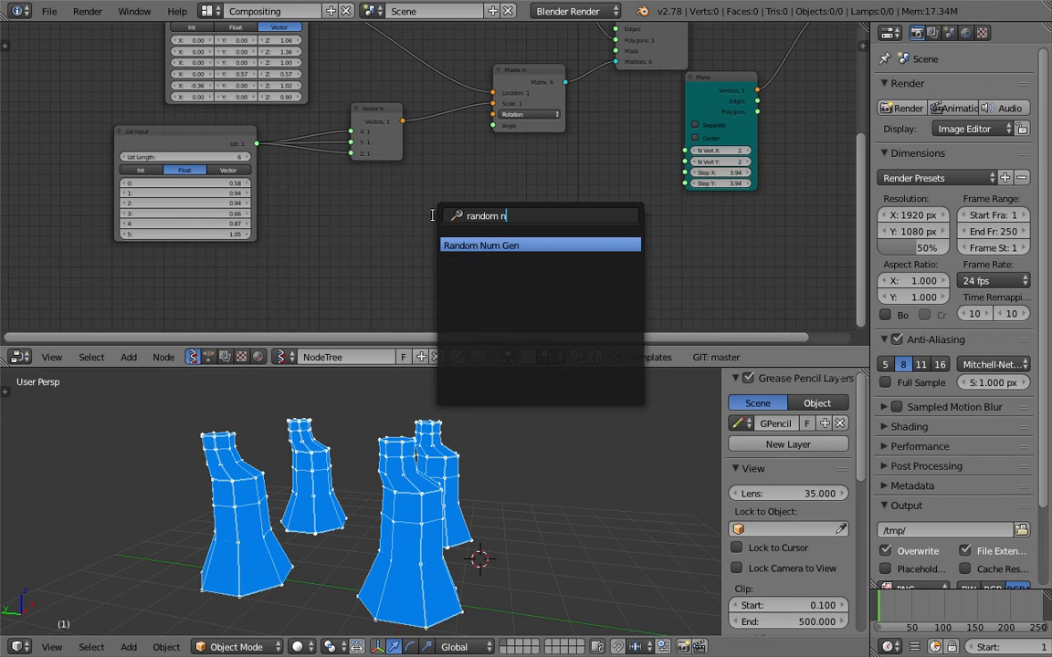
pyautogui.press('Return')
pyautogui.click(391, 204)
pyautogui.moveTo(493, 125); pyautogui.dragTo(395, 206)
pyautogui.moveTo(387, 269)
pyautogui.mouseDown()
pyautogui.moveTo(415, 269)
pyautogui.moveTo(398, 283)
pyautogui.moveTo(388, 266)
pyautogui.mouseUp()
pyautogui.click(408, 230)
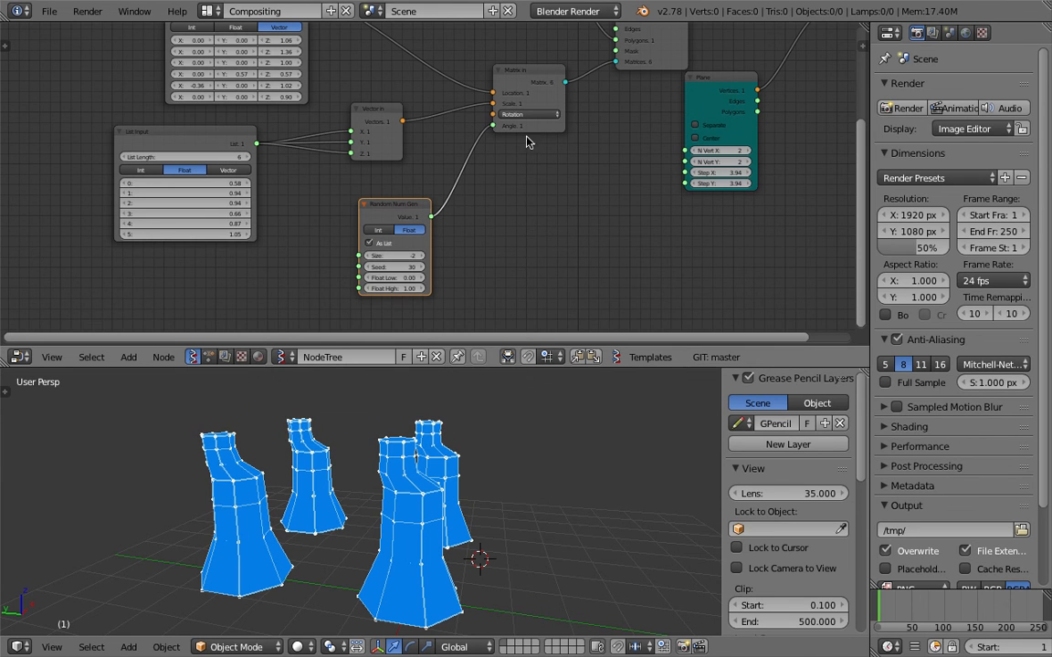
# Set the rotation axis of the Matrix in node to 1, 0, 0
pyautogui.click(534, 115)
pyautogui.write('1')
pyautogui.press('Return')
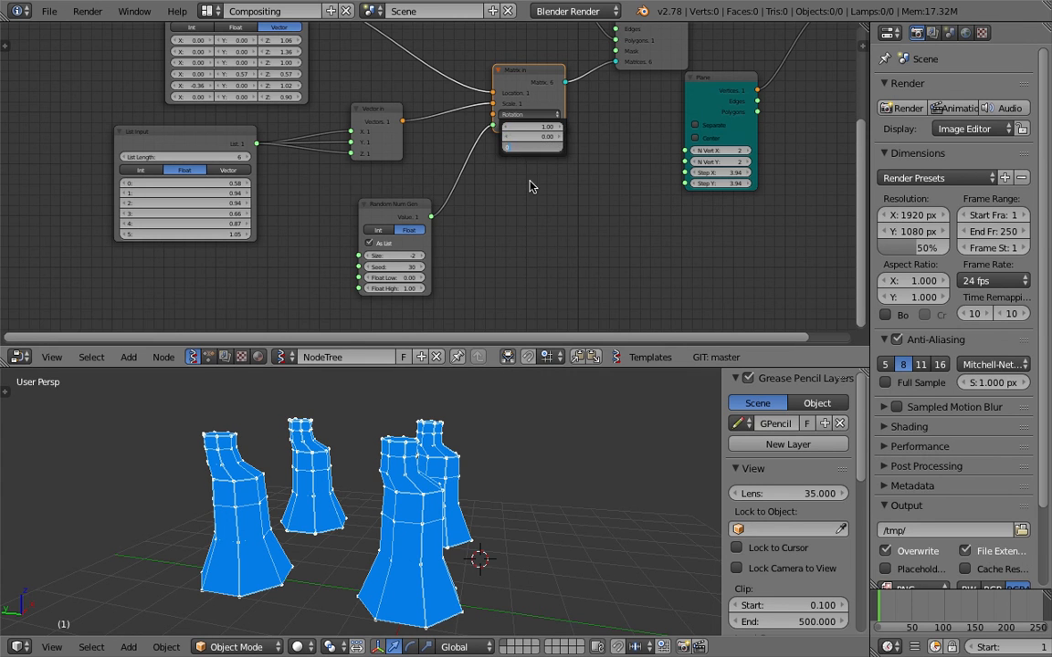
pyautogui.press('Return')
# Set the Random Num Gen node's Size to 3, Seed to 119, Float Low to -7.50 and Float High to 27.25
pyautogui.moveTo(398, 256); pyautogui.dragTo(424, 255)
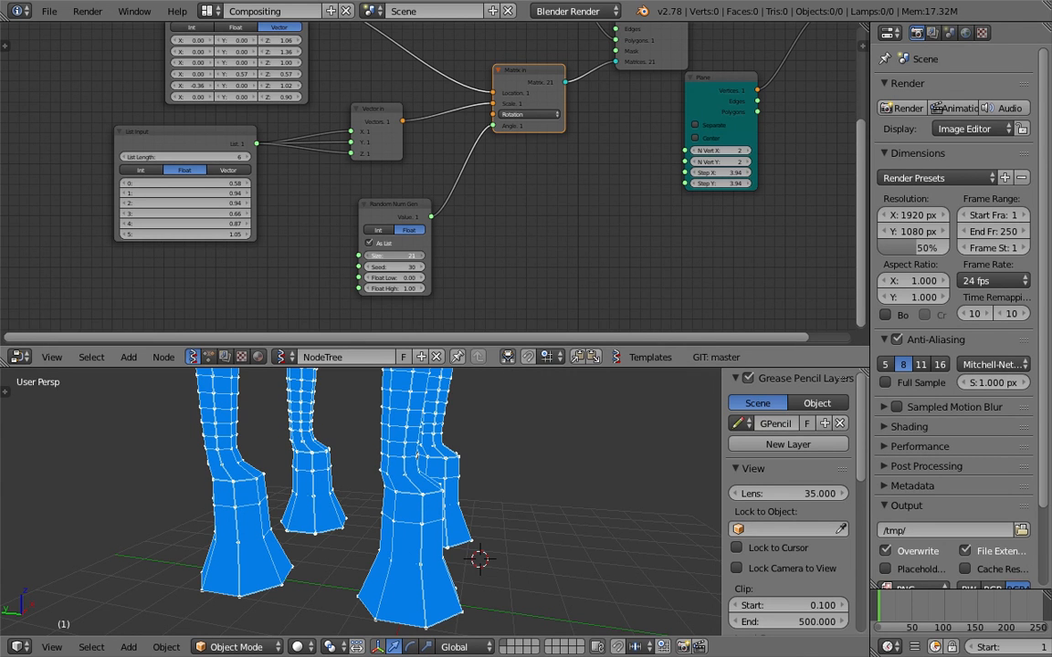
pyautogui.press('Return')
pyautogui.moveTo(391, 278); pyautogui.dragTo(455, 267)
# Add a Range Int node beside the Random Num Gen node
pyautogui.moveTo(278, 263); pyautogui.dragTo(287, 239, button='middle')
pyautogui.hotkey('shift', 'a')
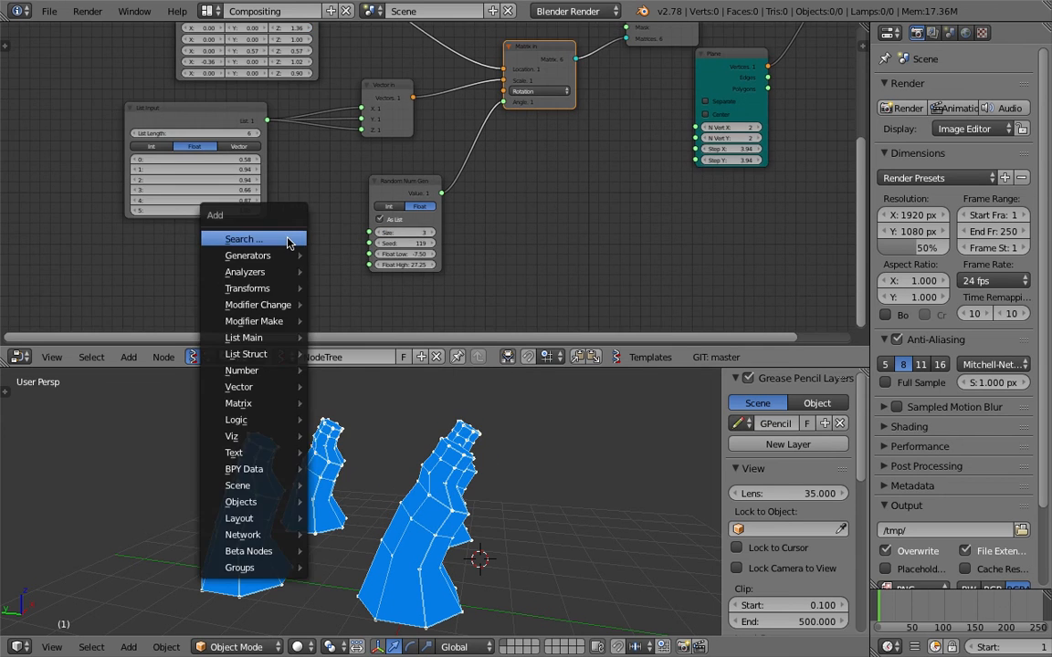
pyautogui.click(288, 241)
pyautogui.write('range i')
pyautogui.press('Return')
pyautogui.click(313, 254)
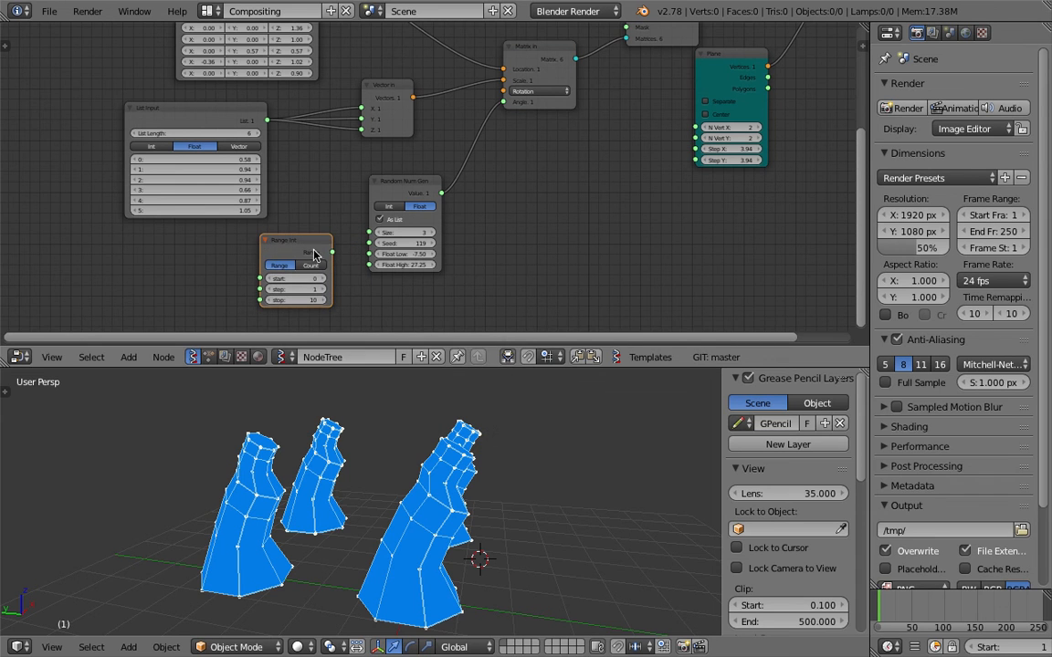
# Link Range Int to the Random Num Gen Seed, switch it to Count mode, and set count 4 and start 107
pyautogui.moveTo(328, 251); pyautogui.dragTo(370, 243)
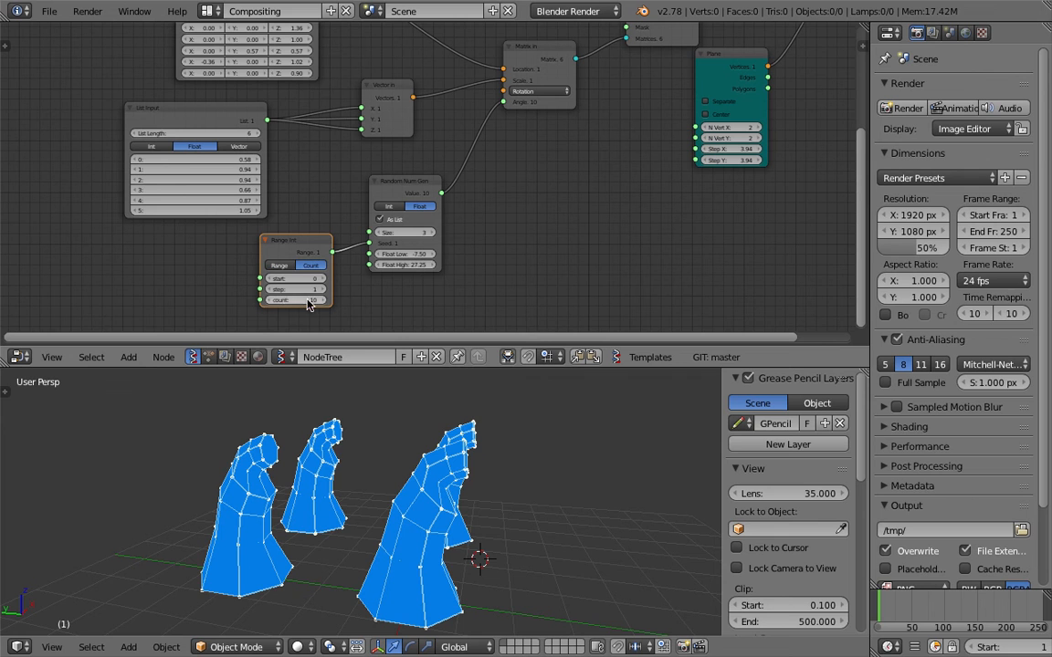
pyautogui.press('Return')
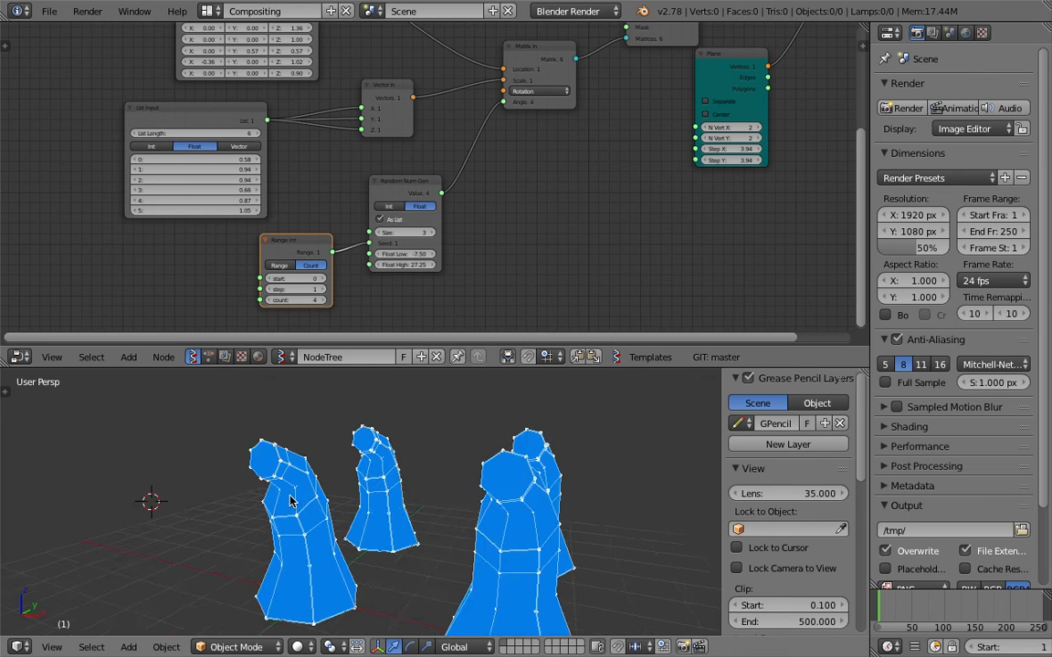
pyautogui.moveTo(295, 282); pyautogui.dragTo(427, 283)
# Move the Random Num Gen and Matrix in nodes further along the tree and increase the random Size to 5
pyautogui.moveTo(426, 182); pyautogui.dragTo(455, 166)
pyautogui.moveTo(557, 45); pyautogui.dragTo(578, 48)
pyautogui.click(460, 216)
pyautogui.click(460, 217)
# Insert a List Split node between Range Int and the Random Num Gen Seed, and turn off its unwrap option
pyautogui.moveTo(447, 470); pyautogui.dragTo(362, 461, button='middle')
pyautogui.moveTo(302, 283); pyautogui.dragTo(246, 247)
pyautogui.moveTo(307, 227); pyautogui.dragTo(322, 200, button='middle')
pyautogui.hotkey('shift', 'a')
pyautogui.click(323, 200)
pyautogui.write('list s')
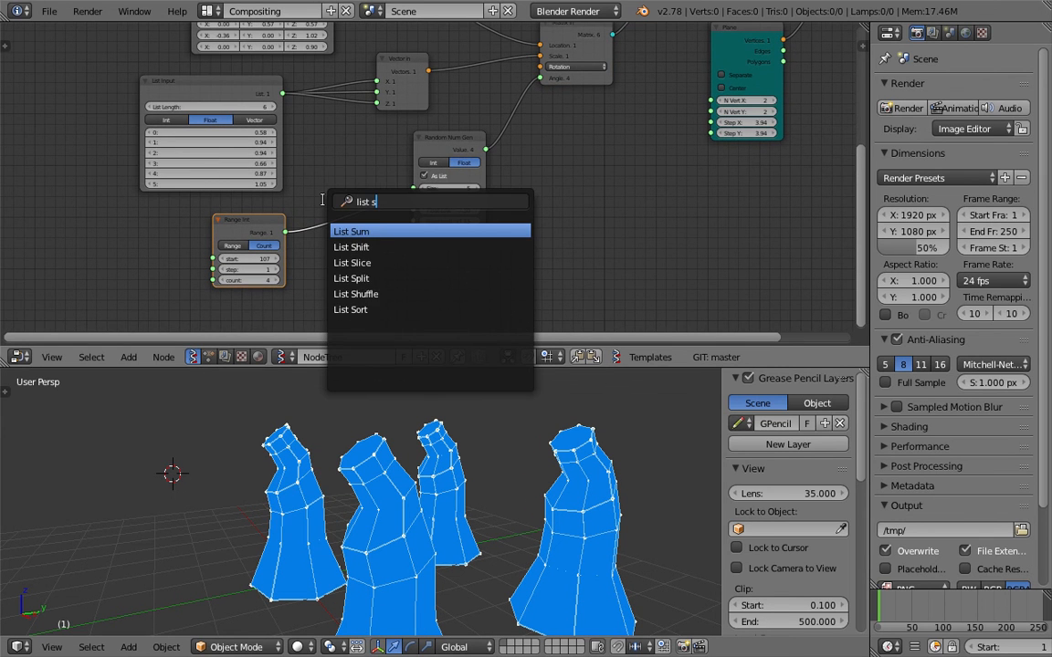
pyautogui.write('pl')
pyautogui.press('Return')
pyautogui.click(309, 254)
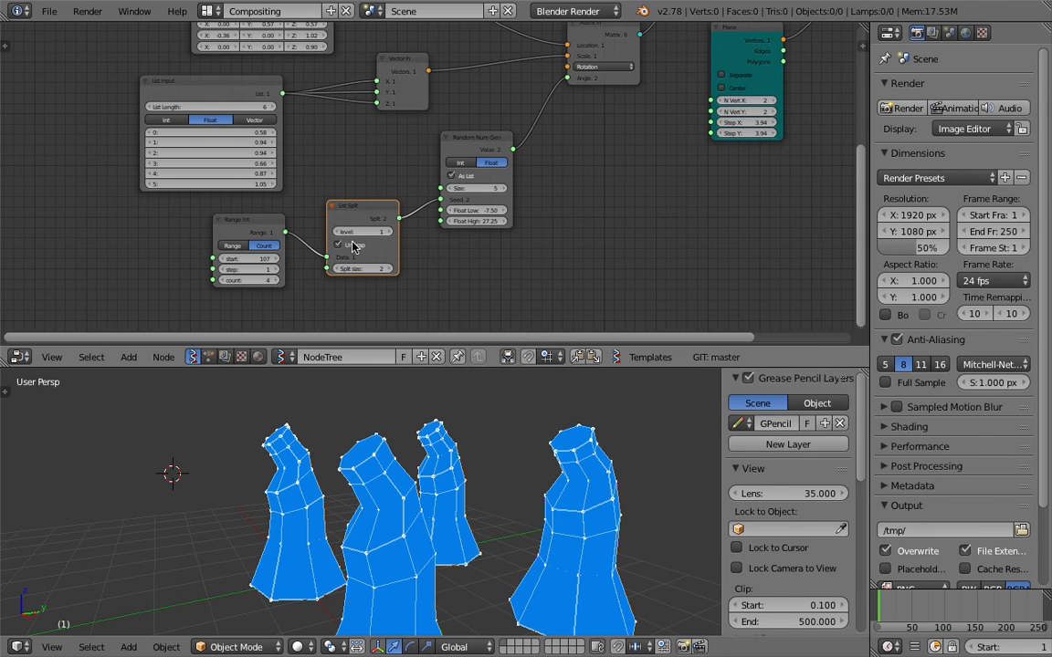
pyautogui.click(348, 247)
# Delete the List Split and Range Int nodes
pyautogui.moveTo(400, 484); pyautogui.dragTo(315, 471, button='middle')
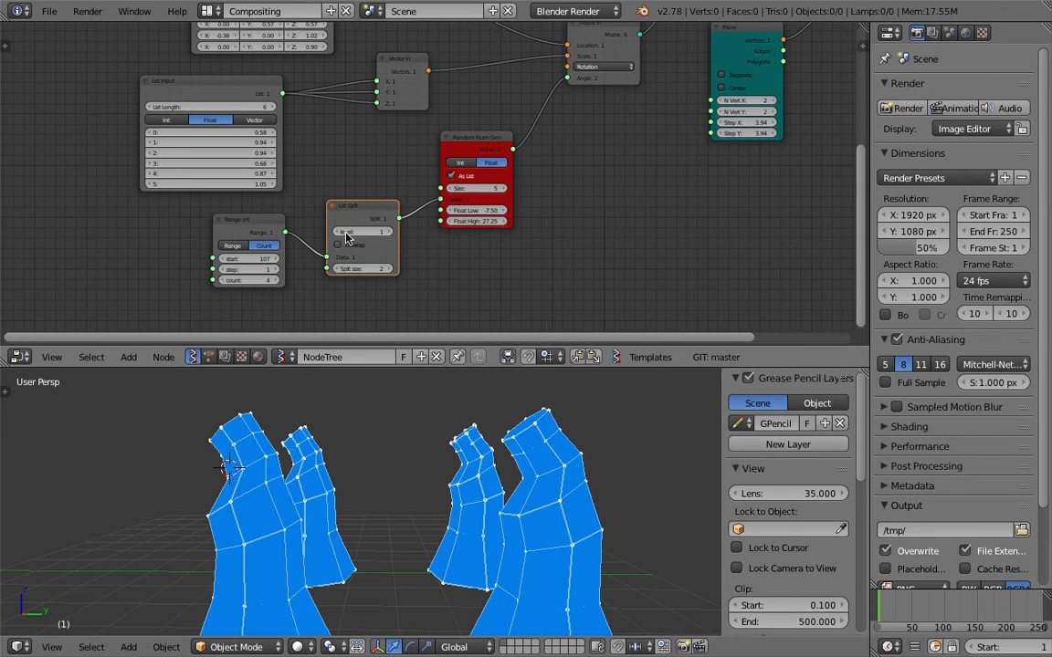
pyautogui.press('x')
pyautogui.rightClick(265, 219)
pyautogui.press('x')
# Review the extruded copies together with the complete node tree
pyautogui.moveTo(401, 480); pyautogui.dragTo(569, 420, button='middle')
pyautogui.scroll(-3, 569, 420)
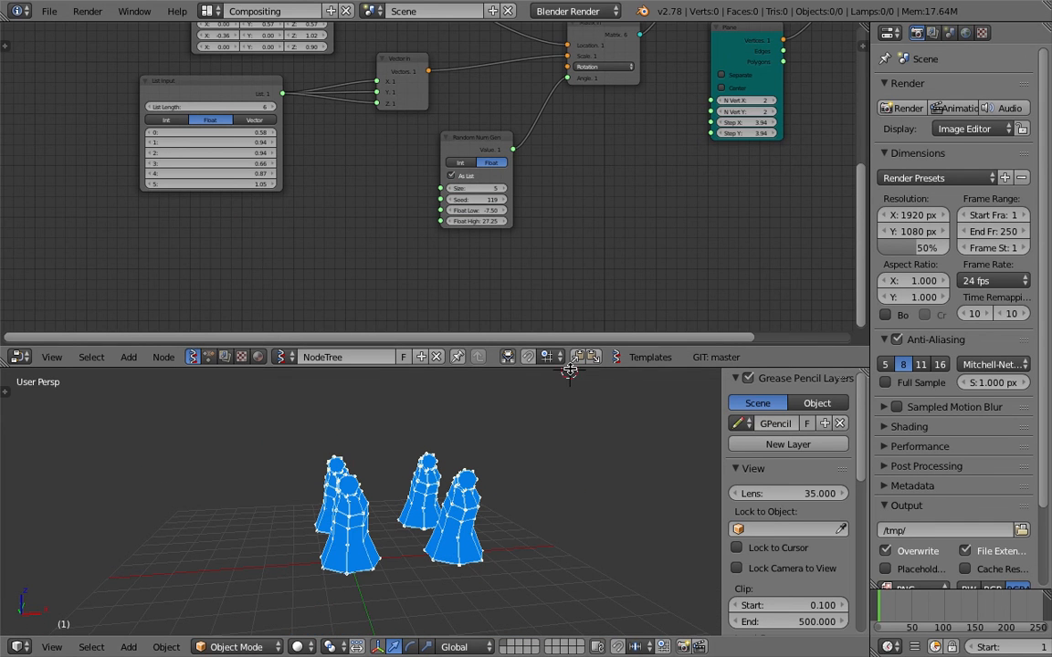
pyautogui.scroll(-4, 575, 258)
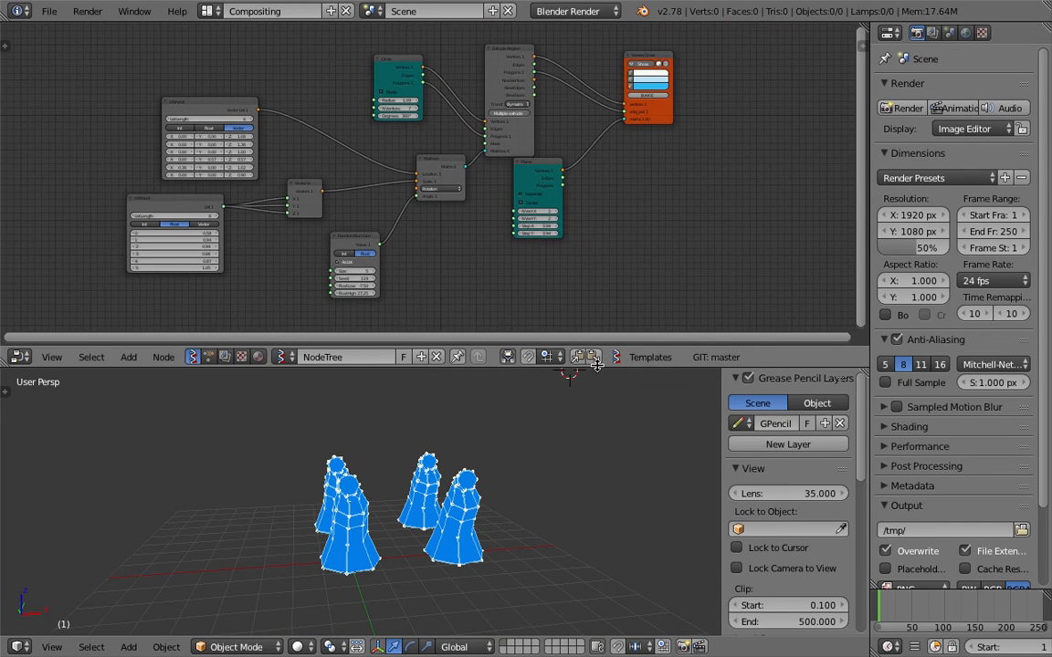
pyautogui.moveTo(639, 477); pyautogui.dragTo(549, 505, button='middle')
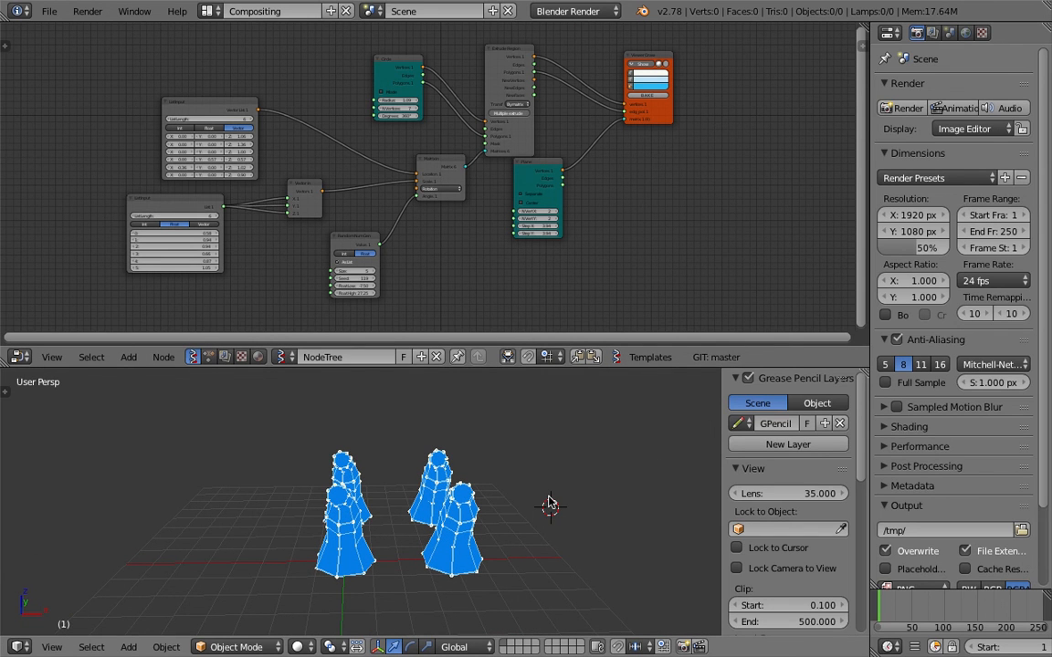